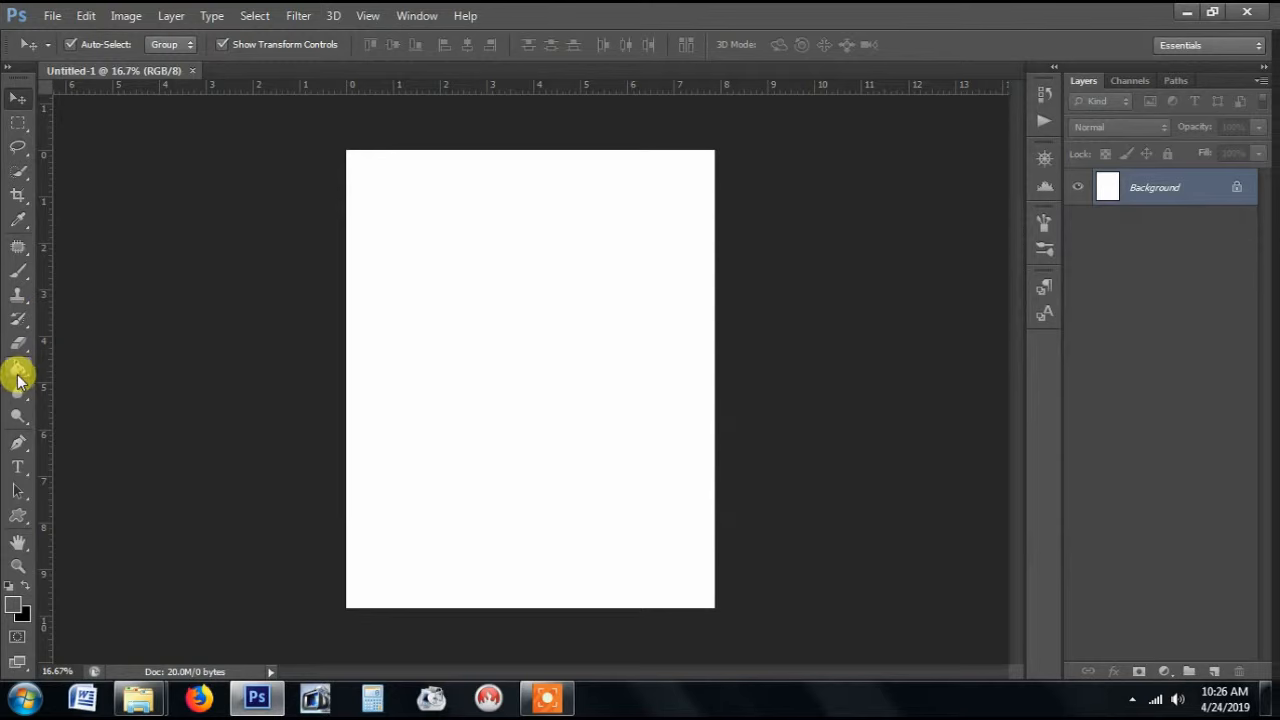
# Step: Fill the blank white canvas with the dark gray foreground color using the Paint Bucket
pyautogui.click(18, 367)
pyautogui.click(473, 293)
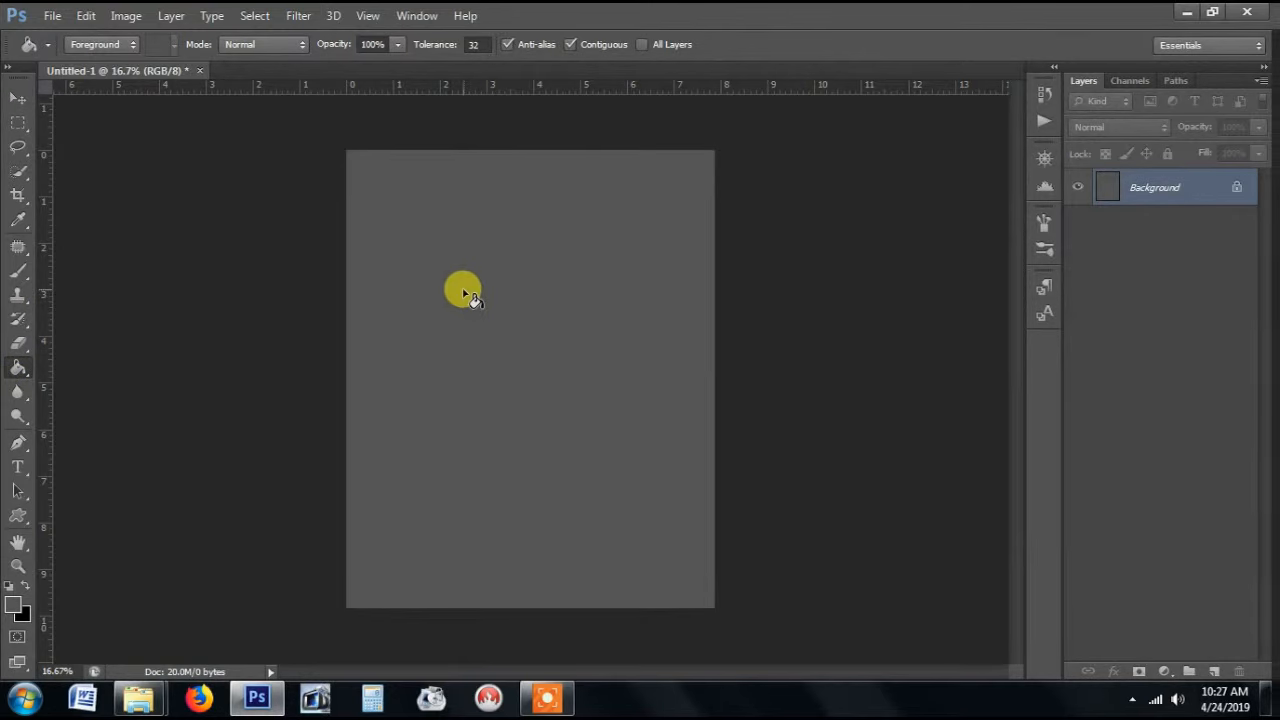
# Step: Open the image 004 from the hijab folder on the Desktop
pyautogui.click(50, 14)
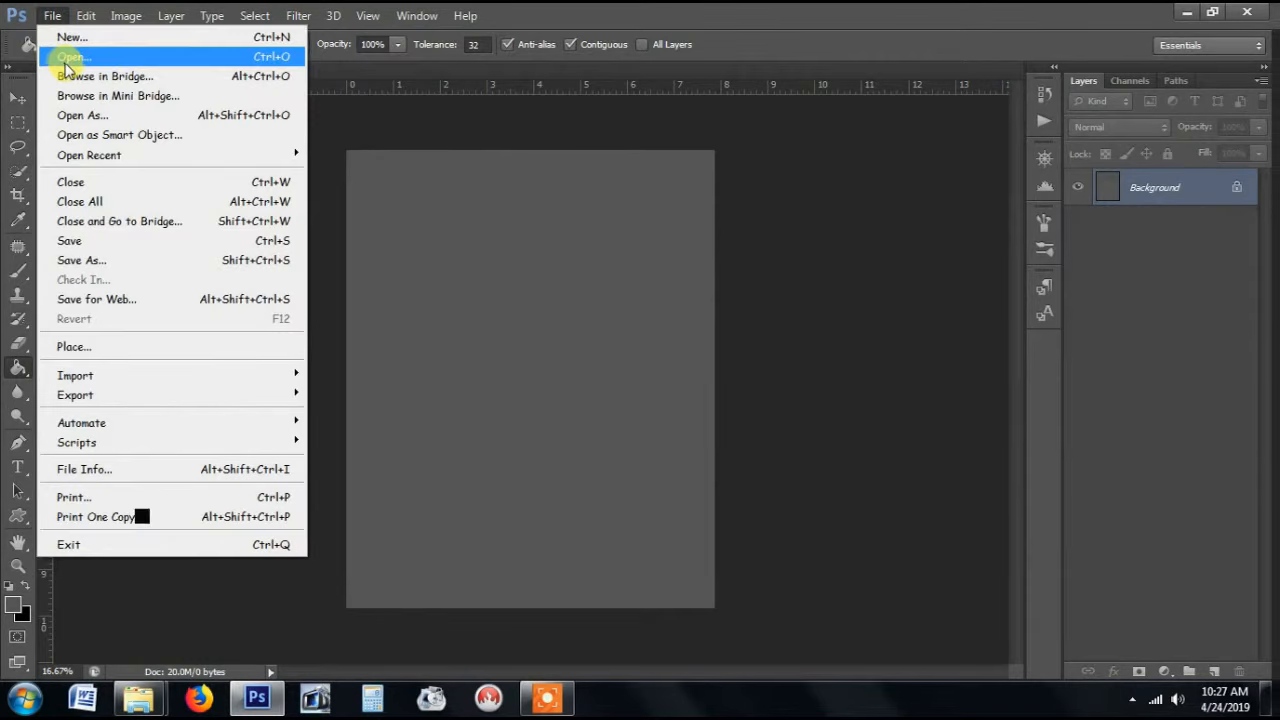
pyautogui.click(65, 60)
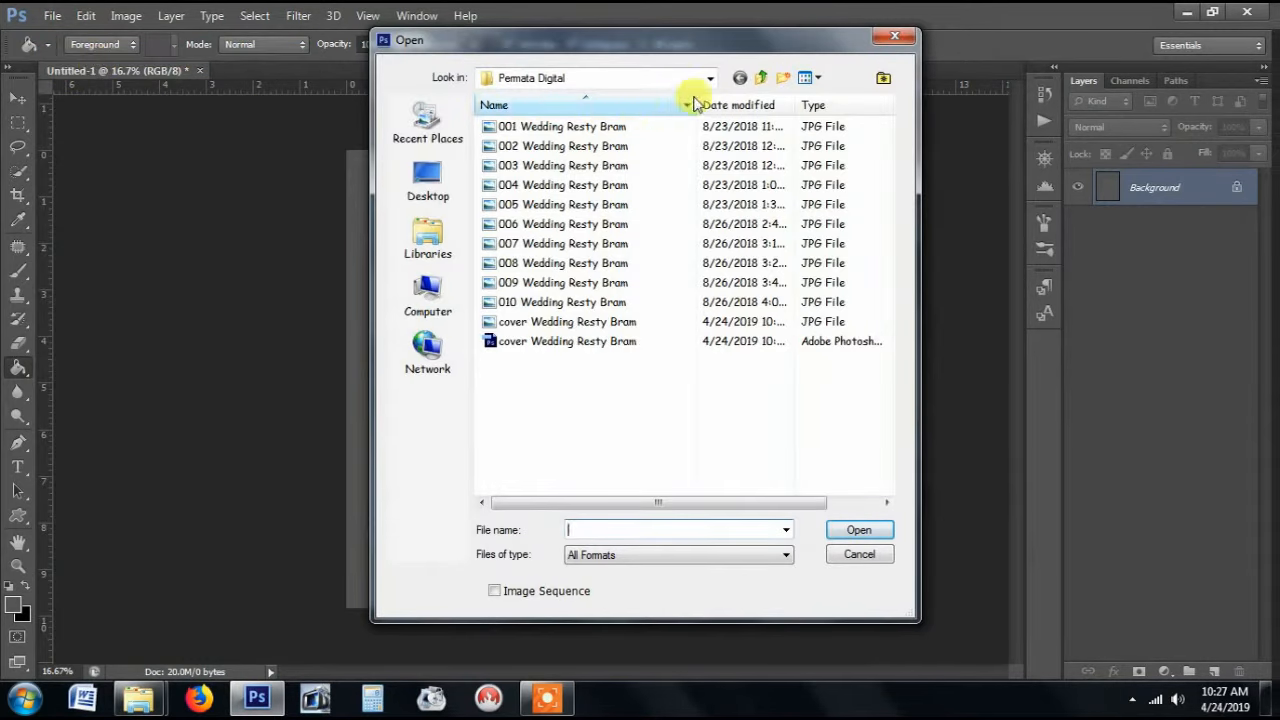
pyautogui.click(761, 77)
pyautogui.click(761, 77)
pyautogui.click(761, 77)
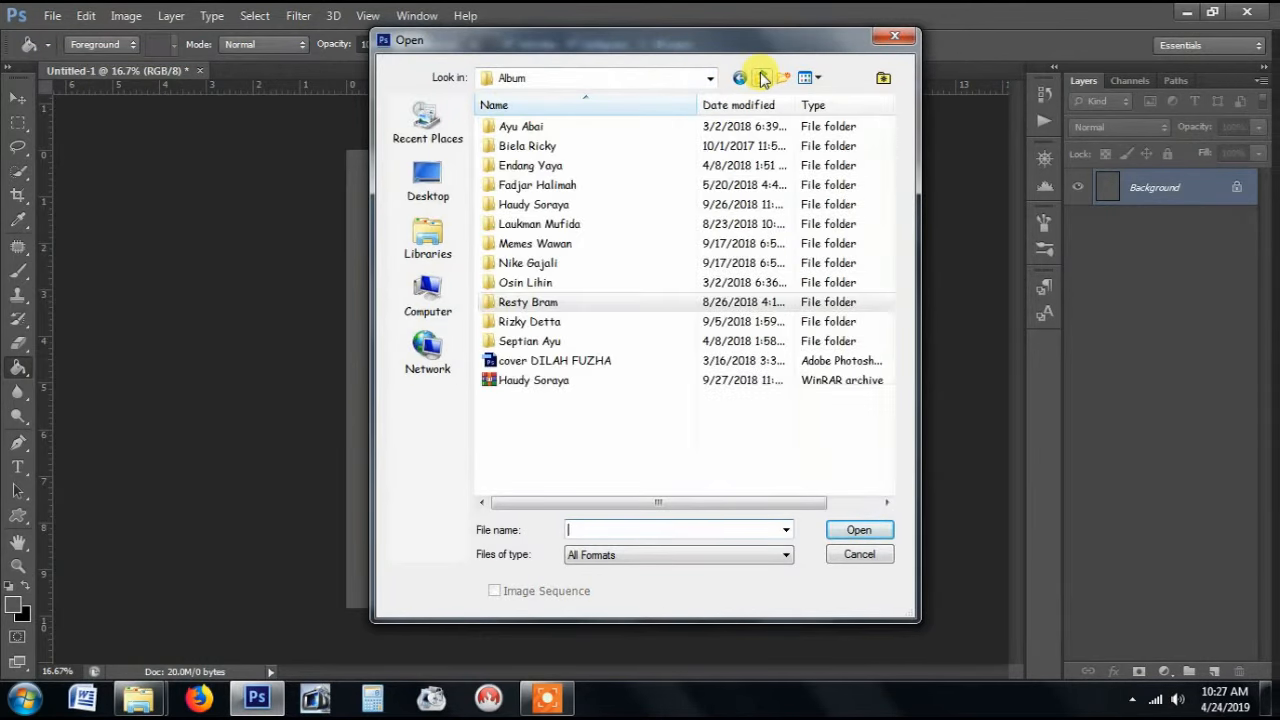
pyautogui.click(761, 77)
pyautogui.click(427, 180)
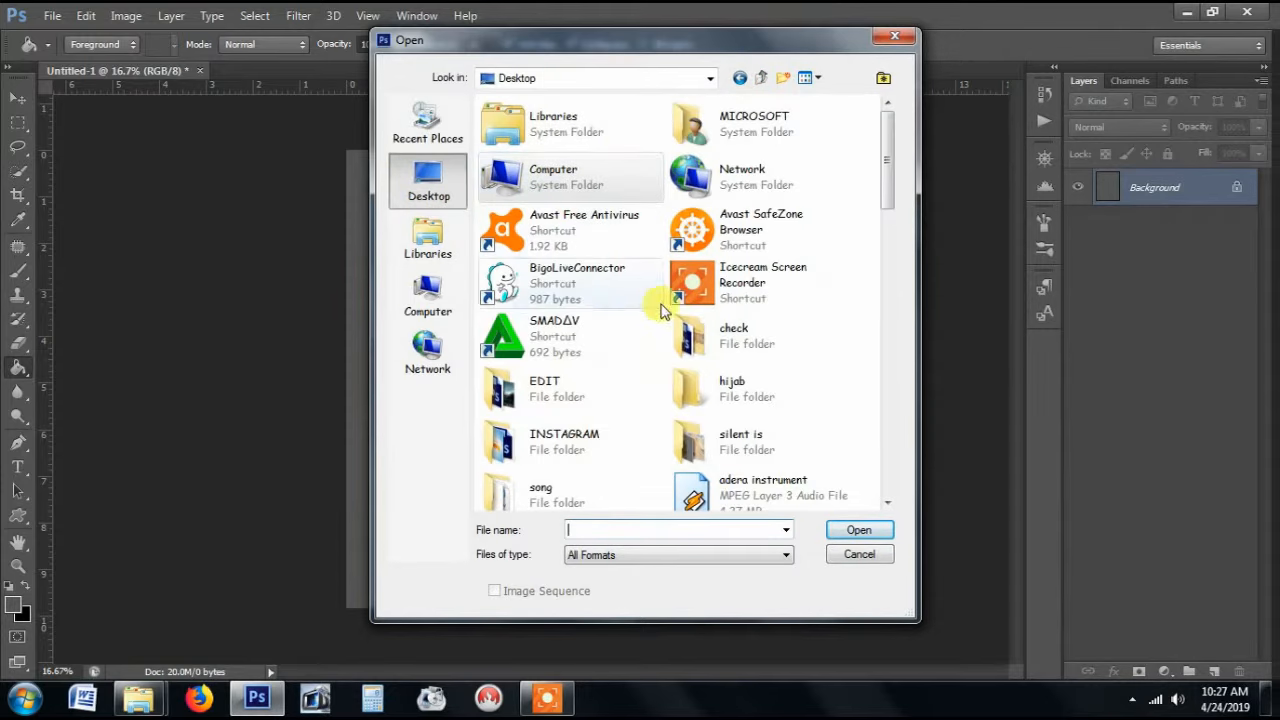
pyautogui.doubleClick(757, 394)
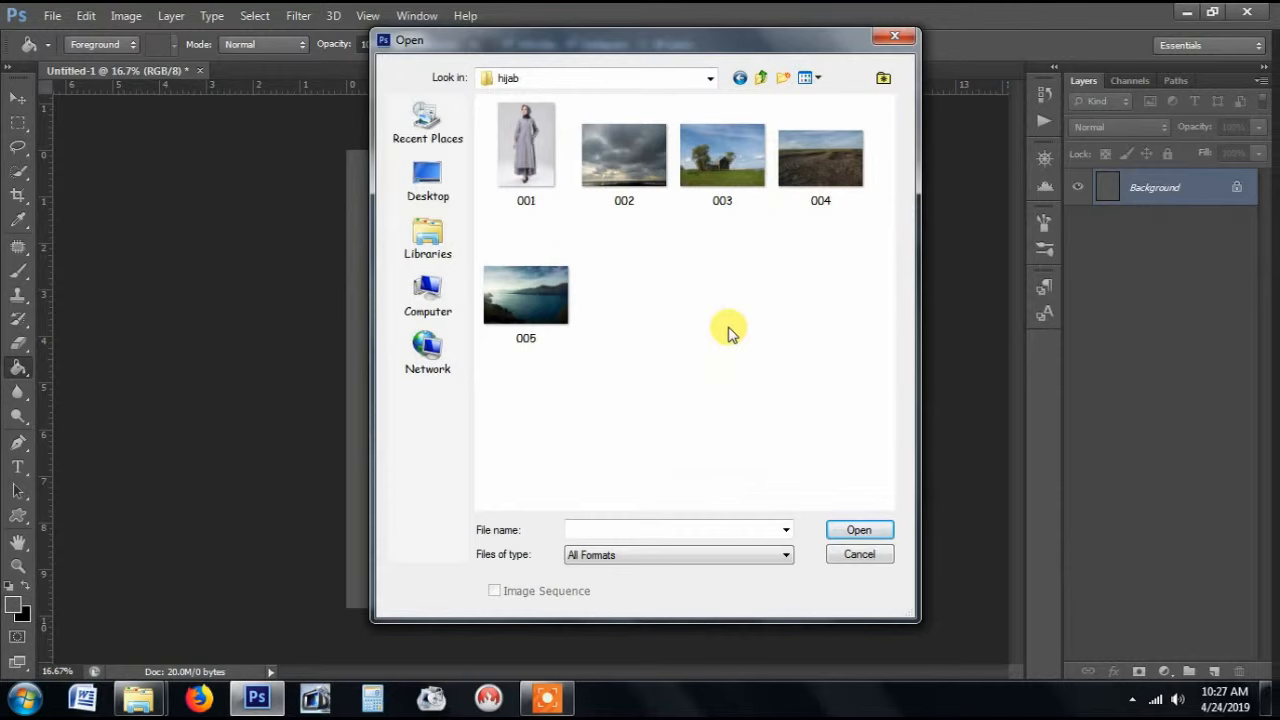
pyautogui.click(818, 171)
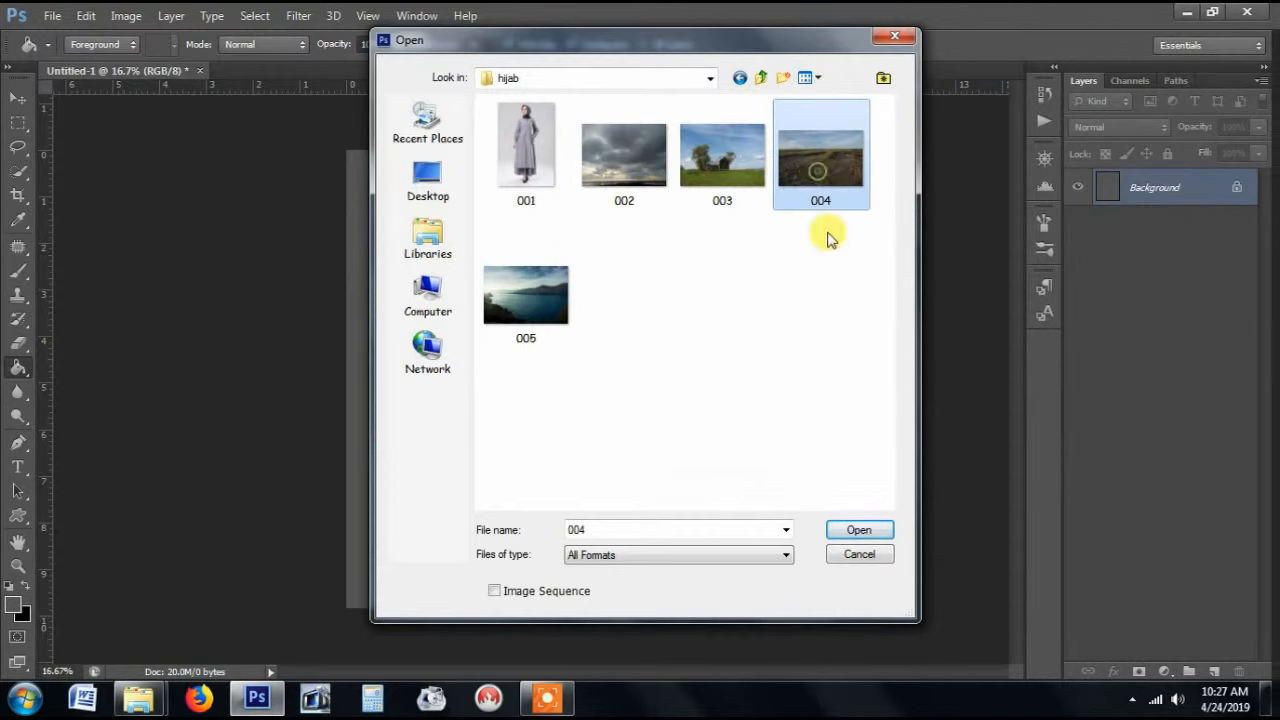
pyautogui.click(862, 531)
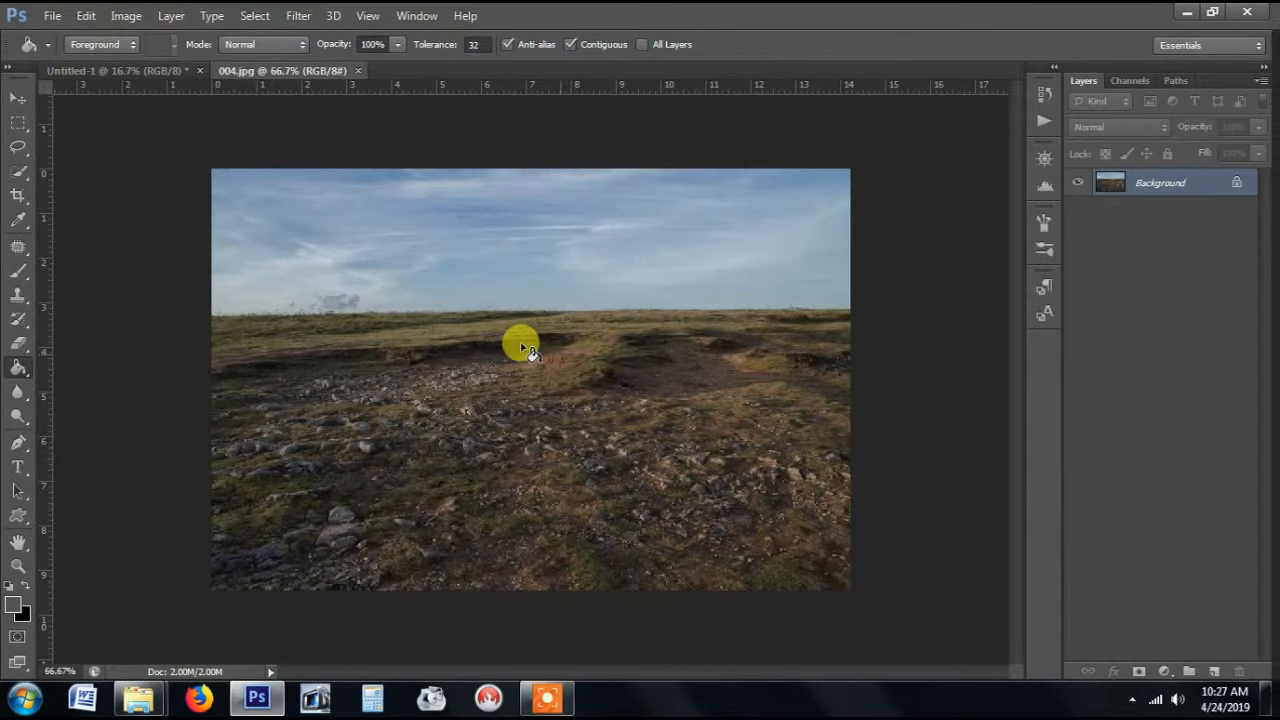
# Step: Select the rocky grass ground below the horizon with Quick Selection and mask out the sky with a layer mask
pyautogui.click(18, 171)
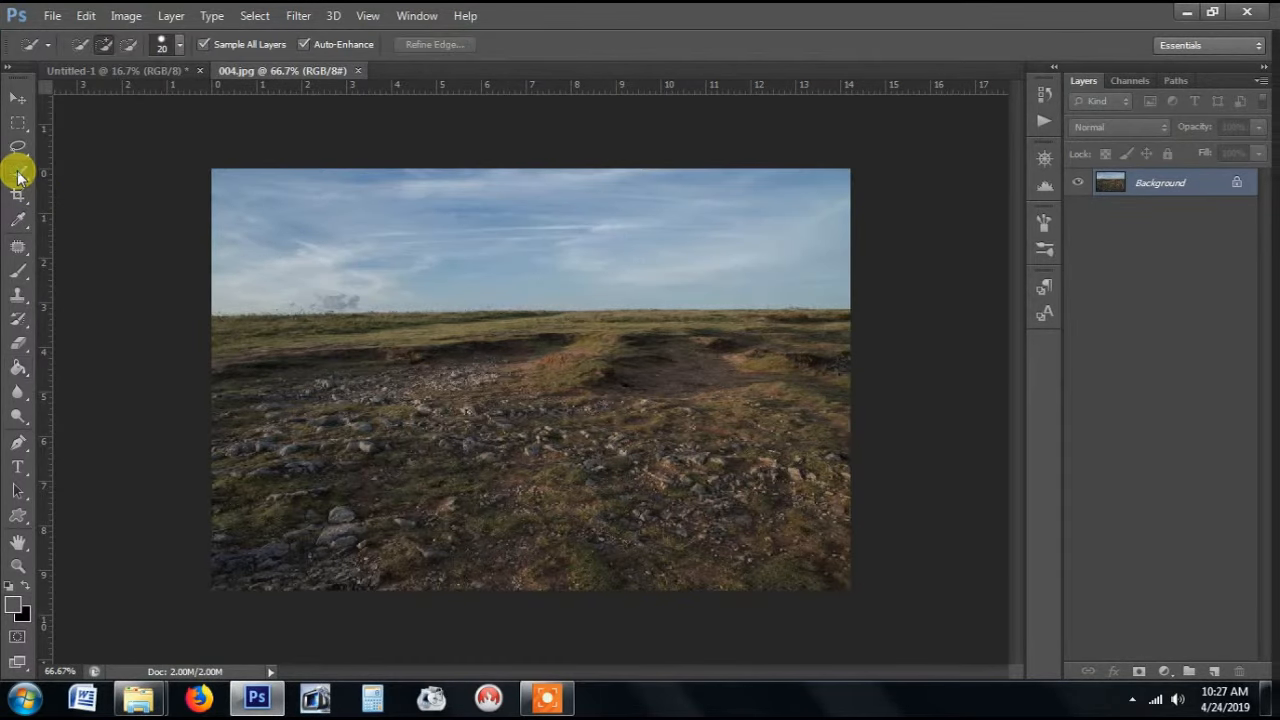
pyautogui.moveTo(218, 329)
pyautogui.mouseDown()
pyautogui.moveTo(858, 356)
pyautogui.moveTo(858, 504)
pyautogui.moveTo(836, 584)
pyautogui.moveTo(810, 615)
pyautogui.moveTo(224, 551)
pyautogui.moveTo(263, 500)
pyautogui.mouseUp()
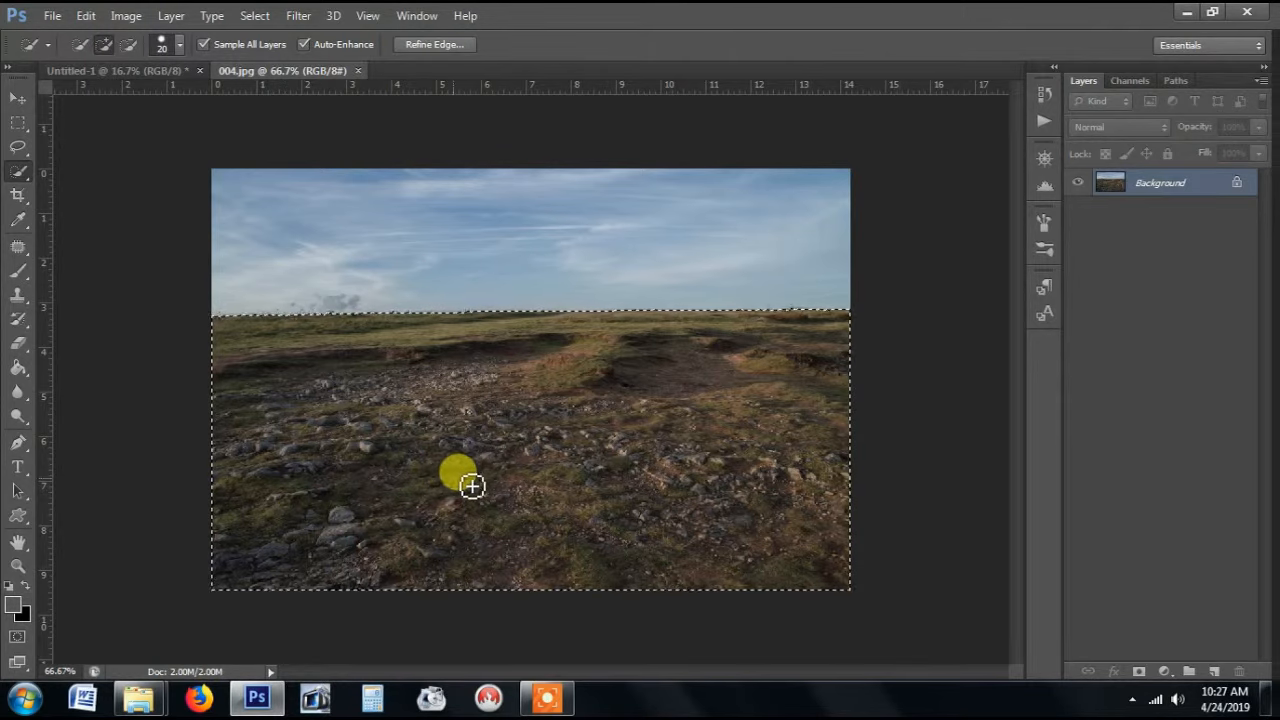
pyautogui.click(1140, 672)
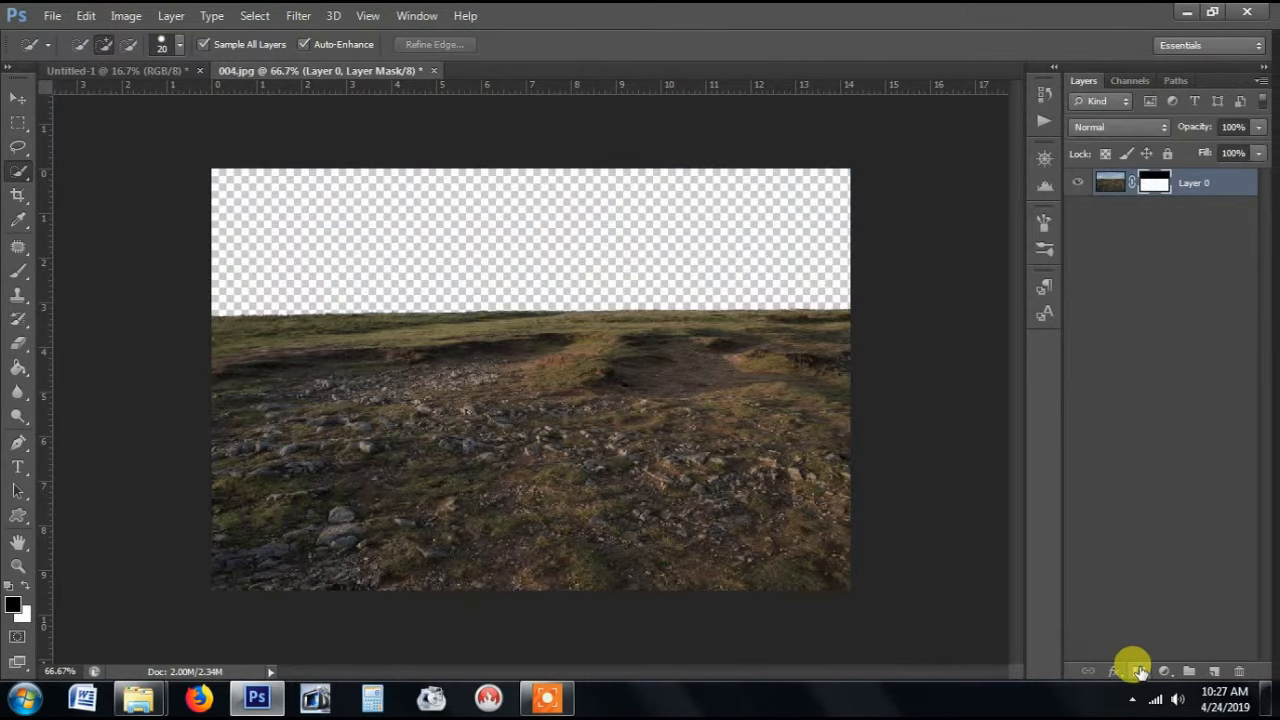
# Step: Refine the ground's layer mask with a 0.7 px radius and a Shift Edge of -12%
pyautogui.rightClick(1157, 180)
pyautogui.click(1100, 331)
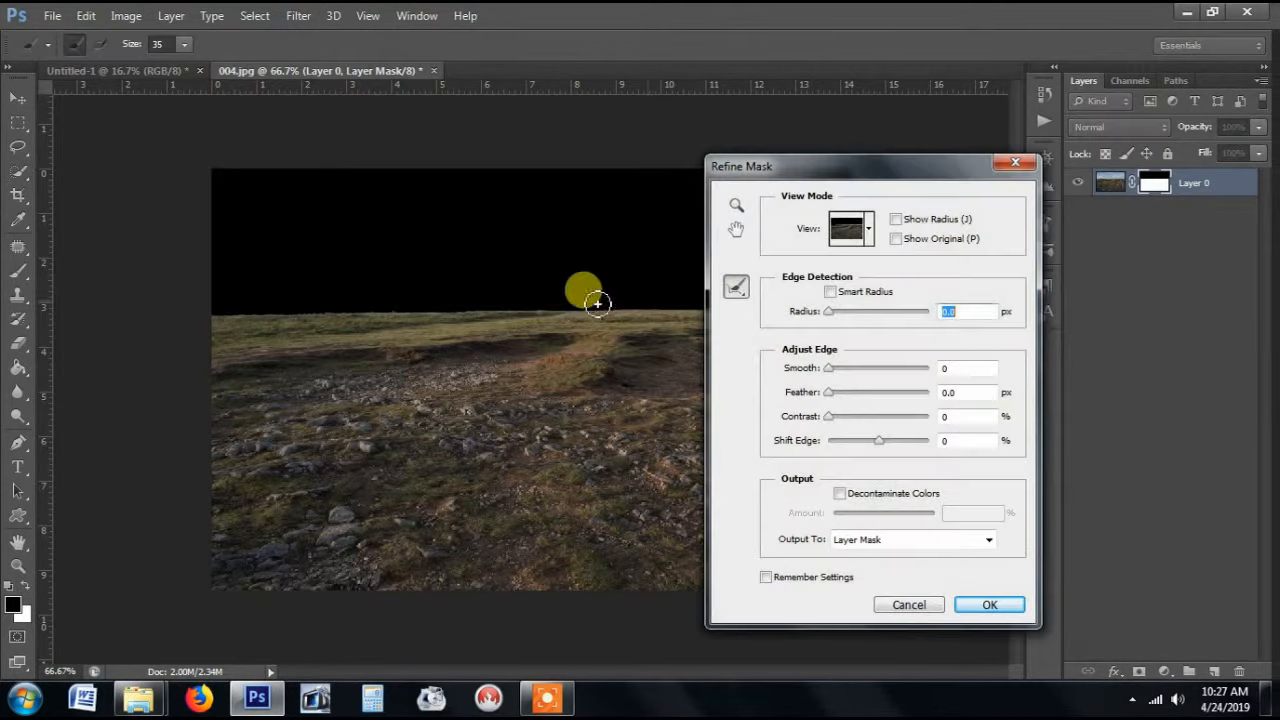
pyautogui.moveTo(845, 170); pyautogui.dragTo(977, 185)
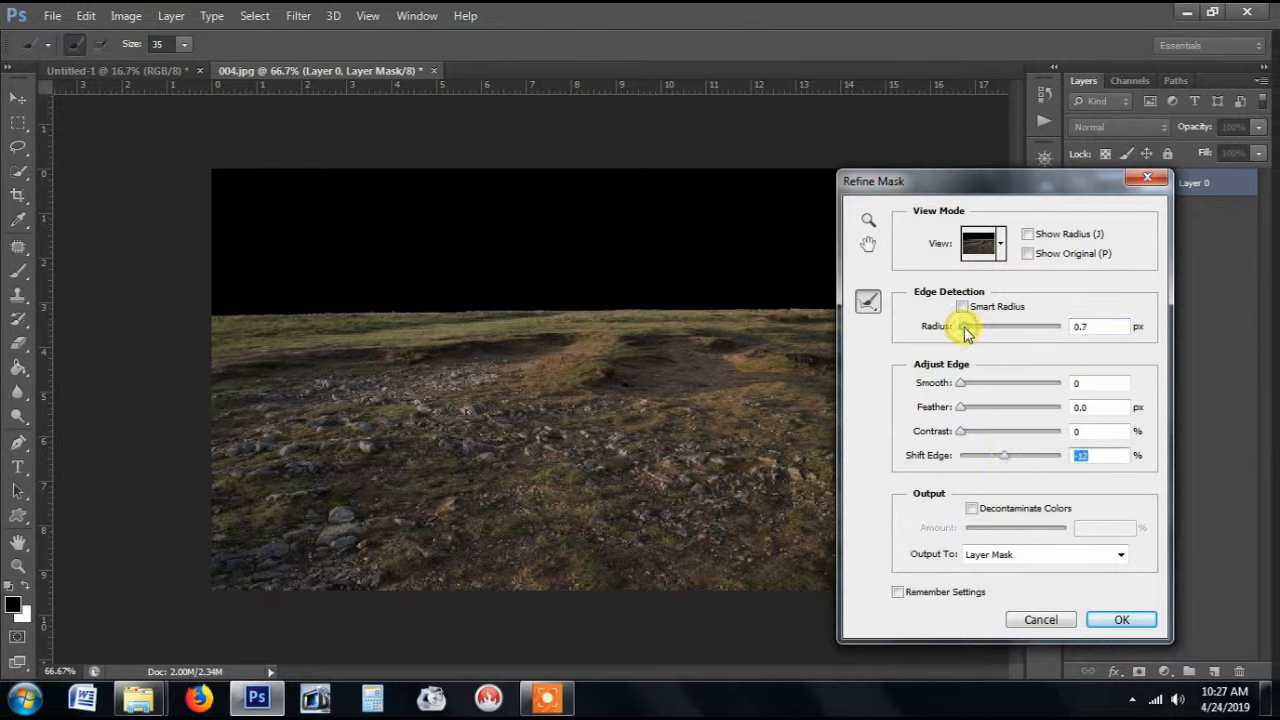
pyautogui.click(1118, 621)
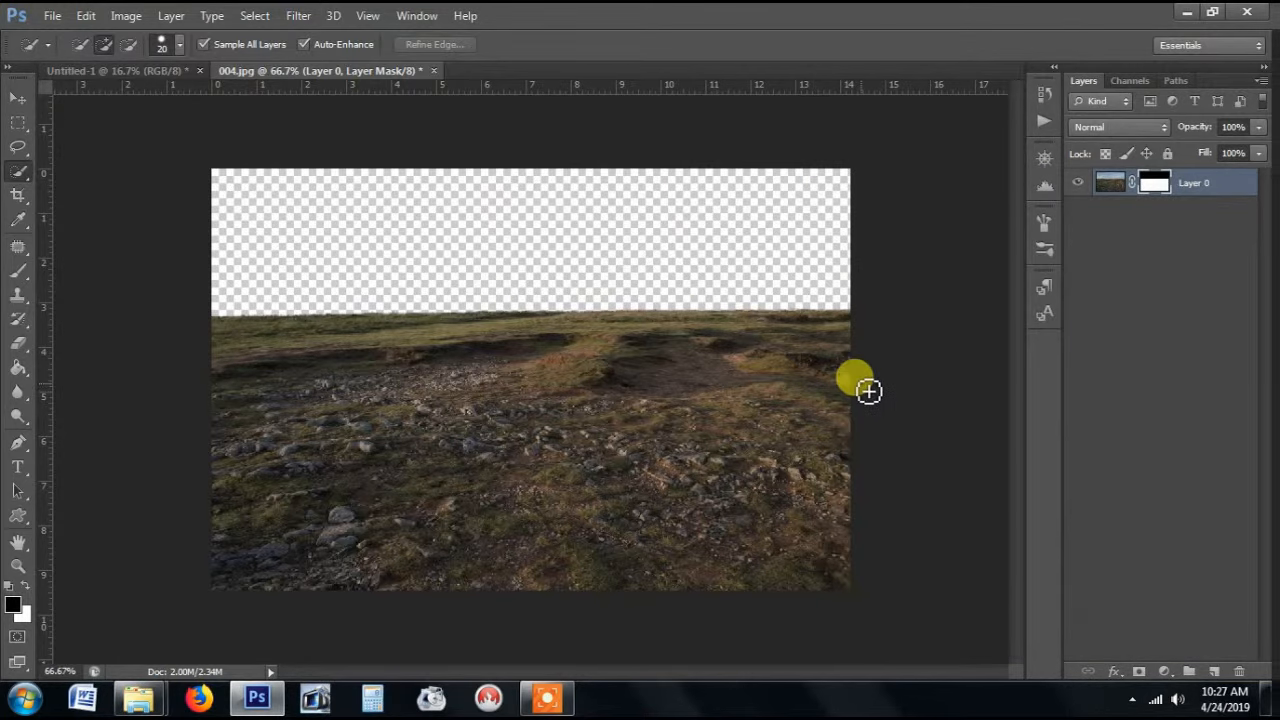
# Step: Copy the masked ground layer from 004.jpg into the Untitled-1 document and close 004.jpg without saving
pyautogui.moveTo(300, 70); pyautogui.dragTo(317, 261)
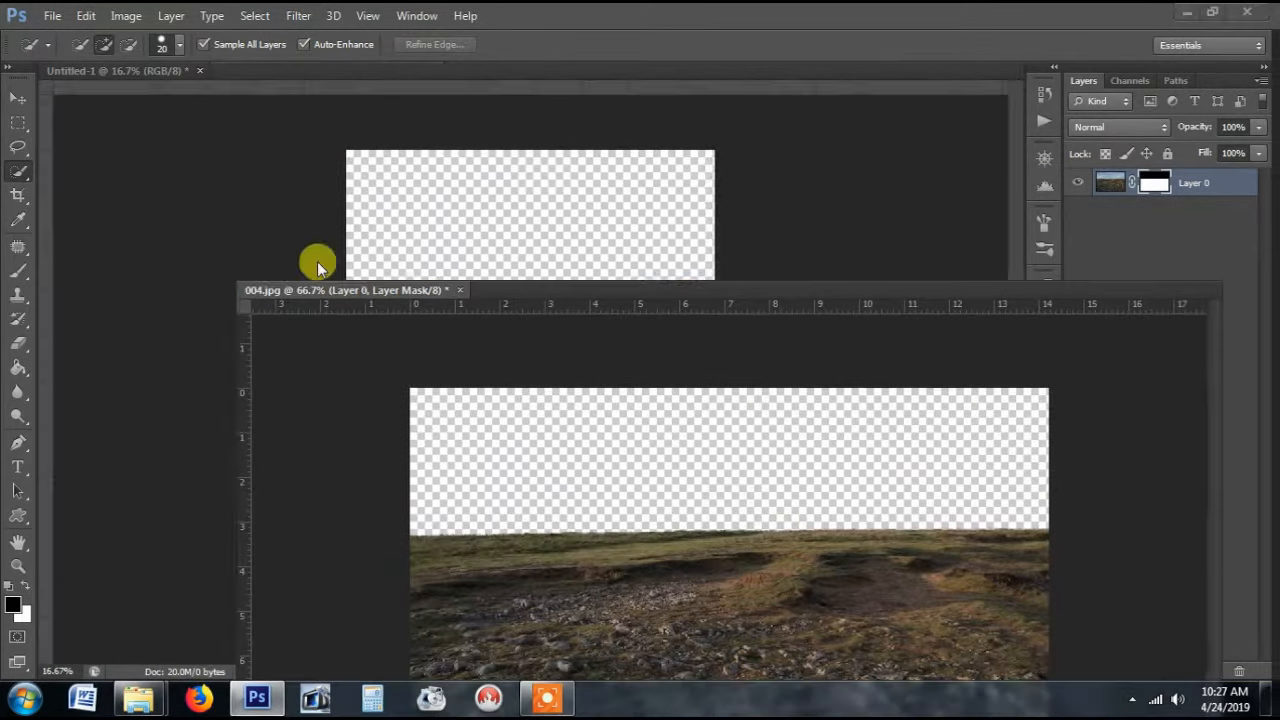
pyautogui.click(22, 99)
pyautogui.moveTo(445, 507); pyautogui.dragTo(563, 257)
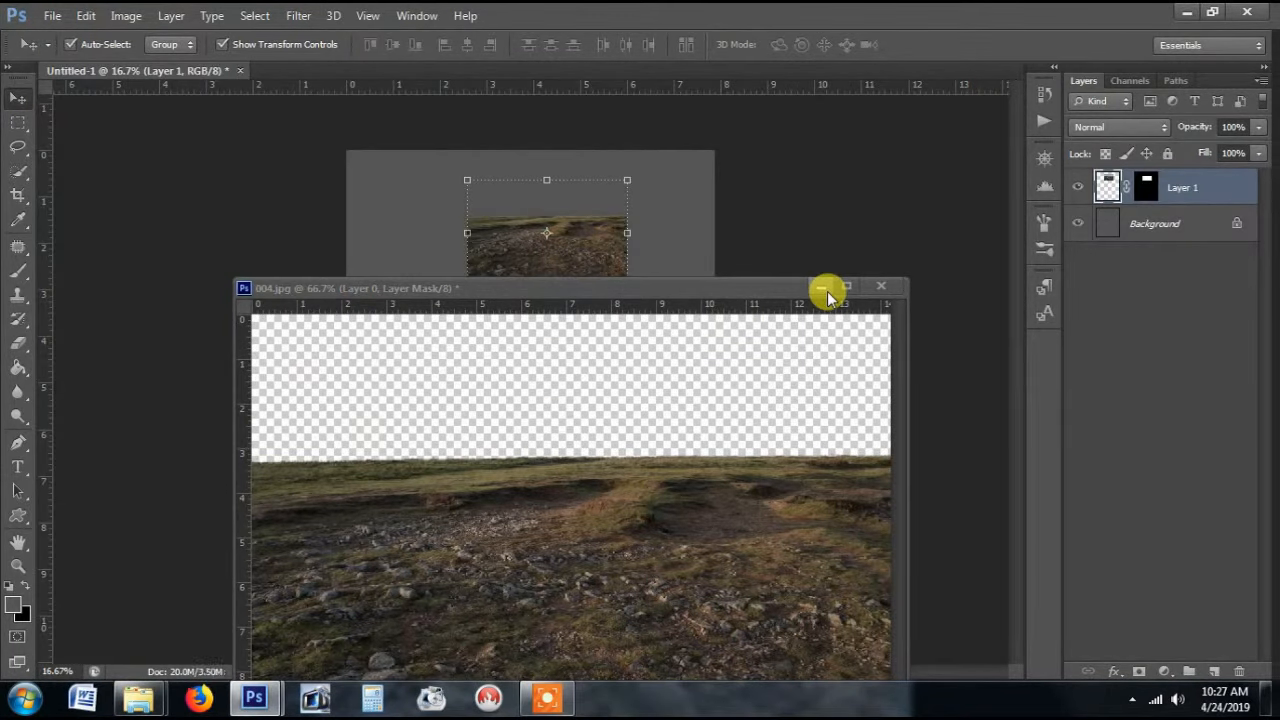
pyautogui.click(881, 286)
pyautogui.click(660, 283)
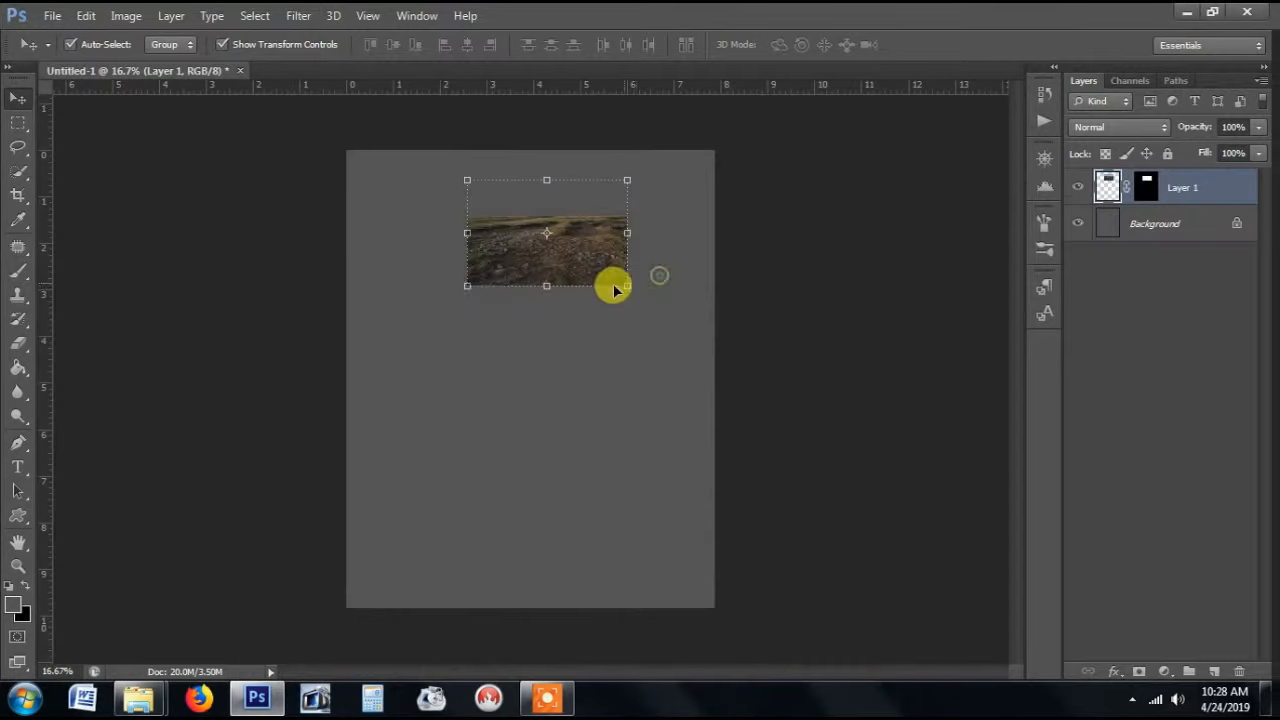
# Step: Place the ground layer across the bottom of the canvas, scaled to about 272% and rotated about 0.99°
pyautogui.moveTo(464, 285); pyautogui.dragTo(334, 345)
pyautogui.moveTo(634, 303); pyautogui.dragTo(630, 548)
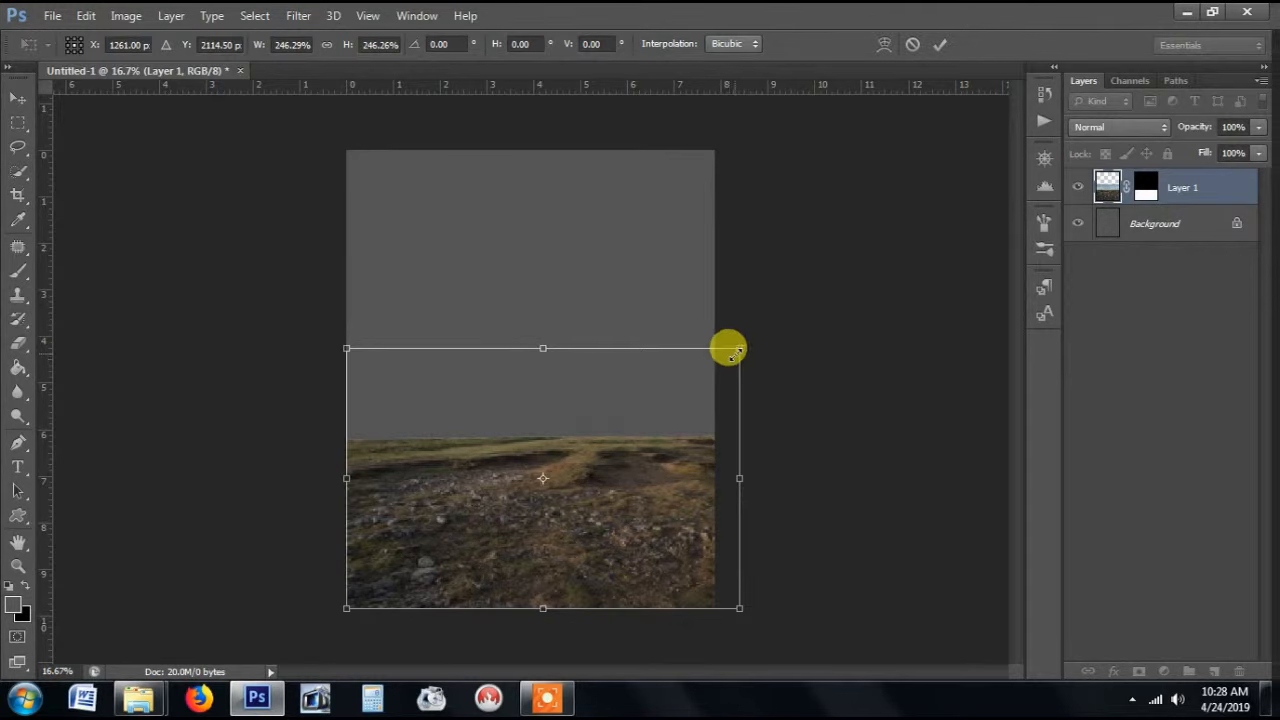
pyautogui.moveTo(740, 347); pyautogui.dragTo(760, 334)
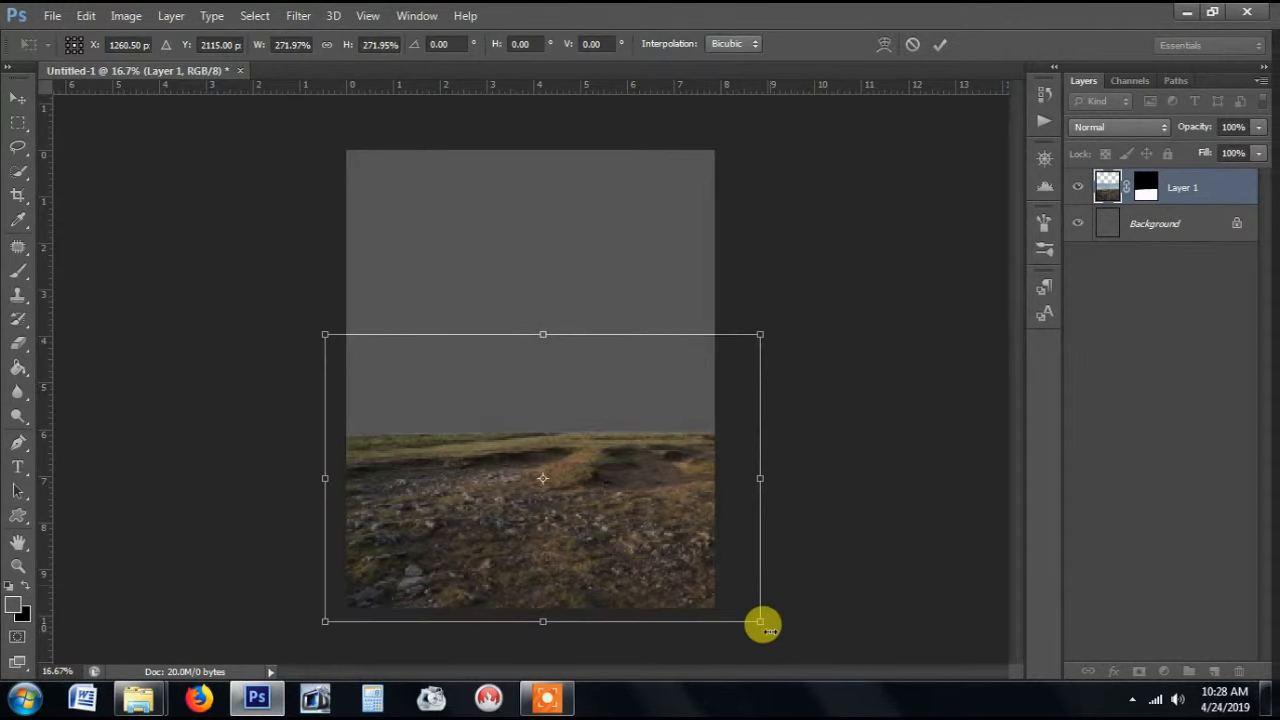
pyautogui.moveTo(766, 630); pyautogui.dragTo(766, 637)
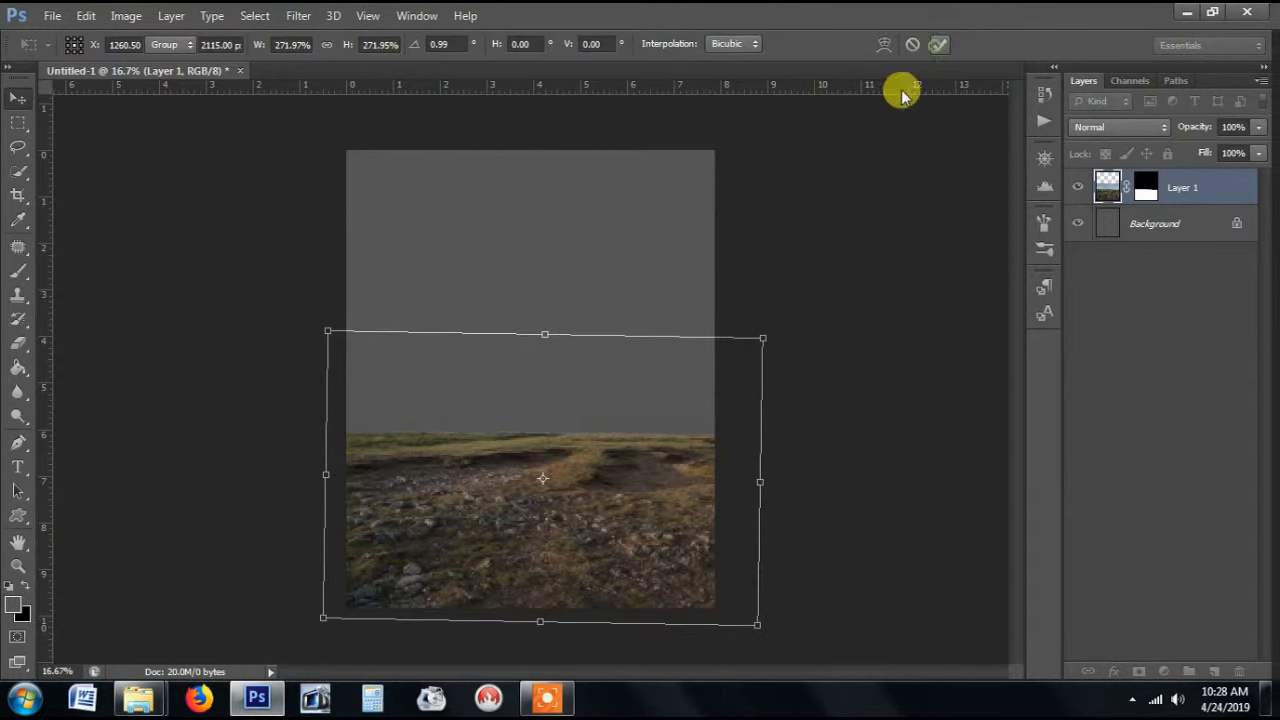
pyautogui.click(940, 44)
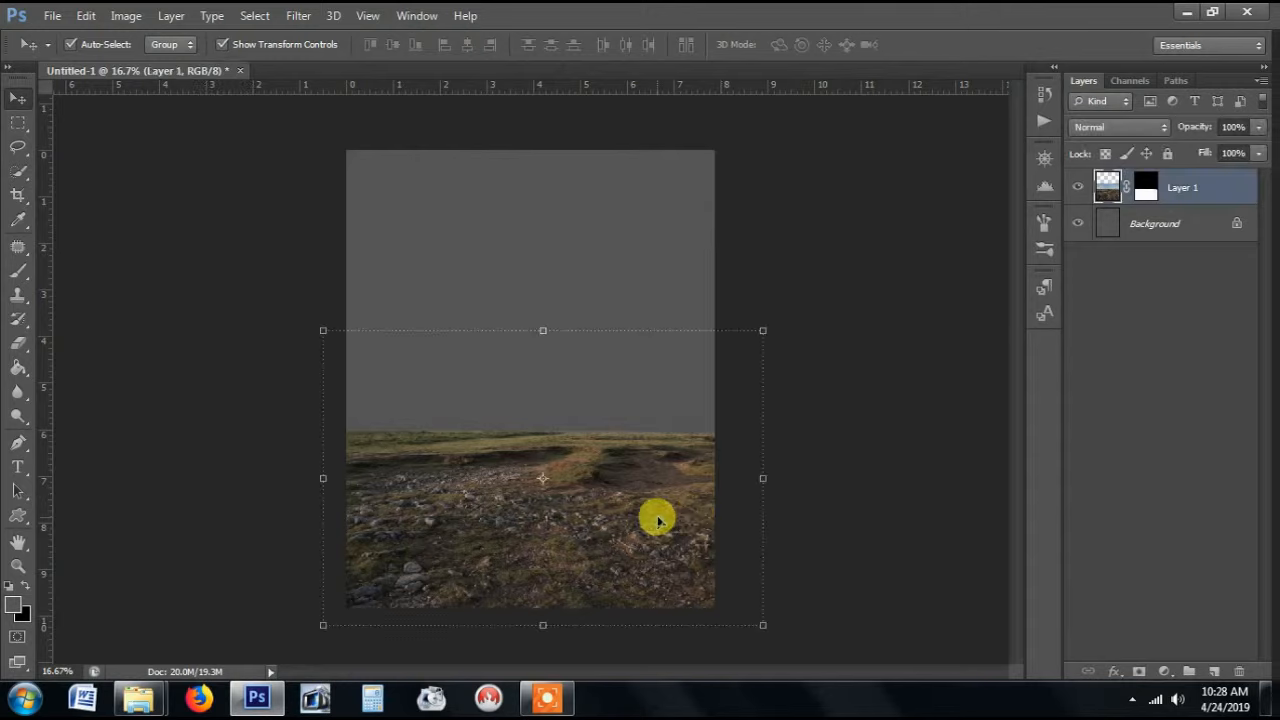
# Step: Rotate the ground layer about -0.38° and slightly reduce its height from the bottom edge
pyautogui.moveTo(765, 636); pyautogui.dragTo(766, 631)
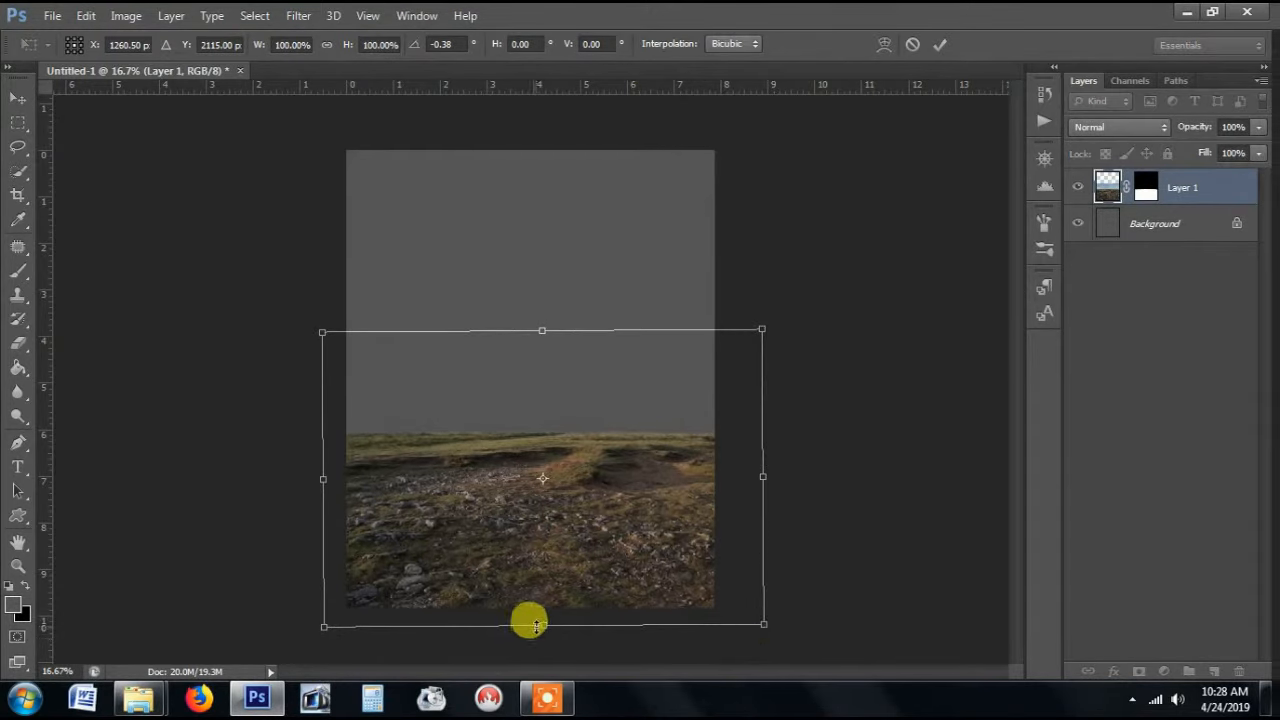
pyautogui.moveTo(536, 625)
pyautogui.mouseDown()
pyautogui.moveTo(538, 605)
pyautogui.moveTo(538, 619)
pyautogui.mouseUp()
pyautogui.click(938, 44)
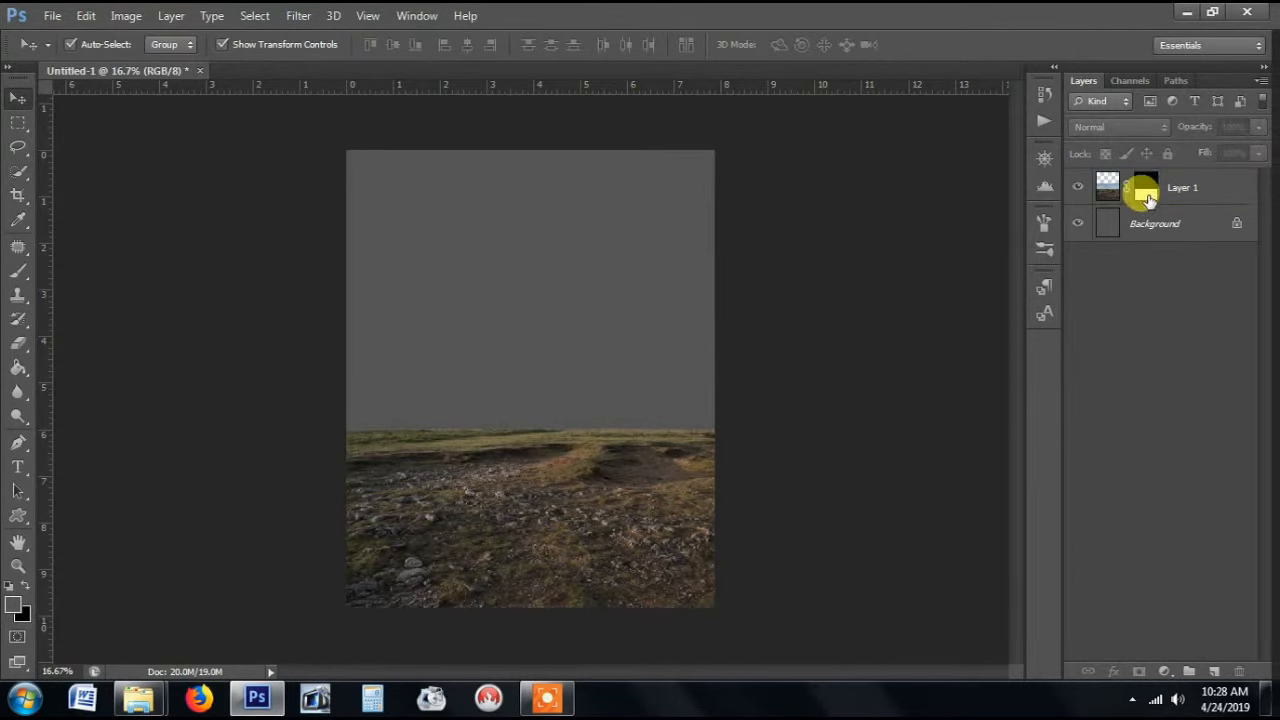
# Step: Apply the layer mask of Layer 1 permanently to the ground layer
pyautogui.click(1147, 190)
pyautogui.rightClick(1149, 194)
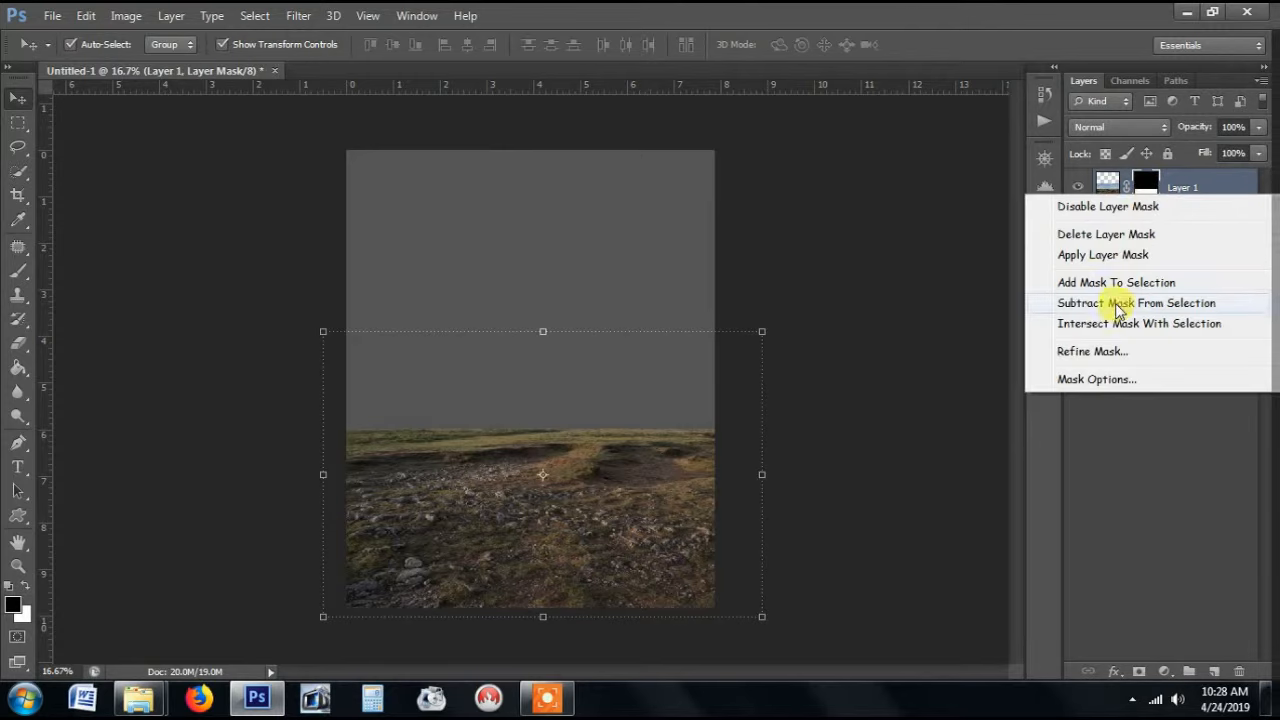
pyautogui.click(1121, 255)
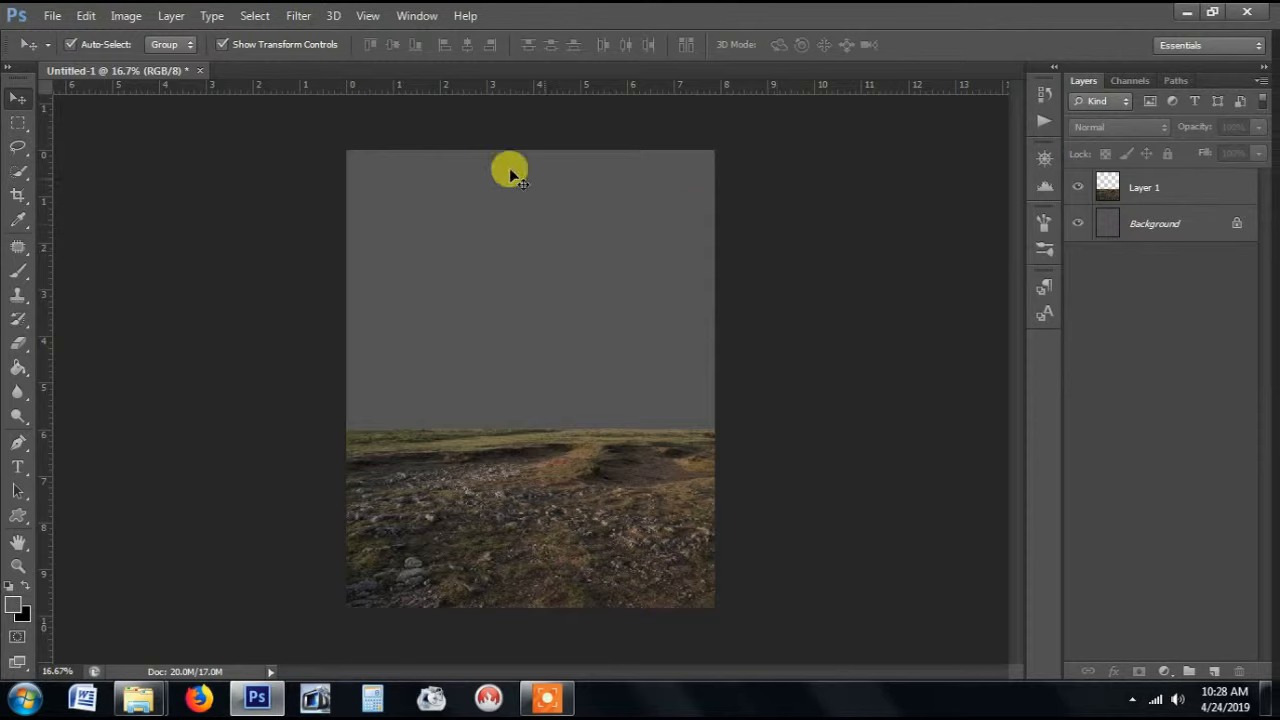
# Step: Open the farmhouse image 003 from the hijab folder
pyautogui.click(50, 16)
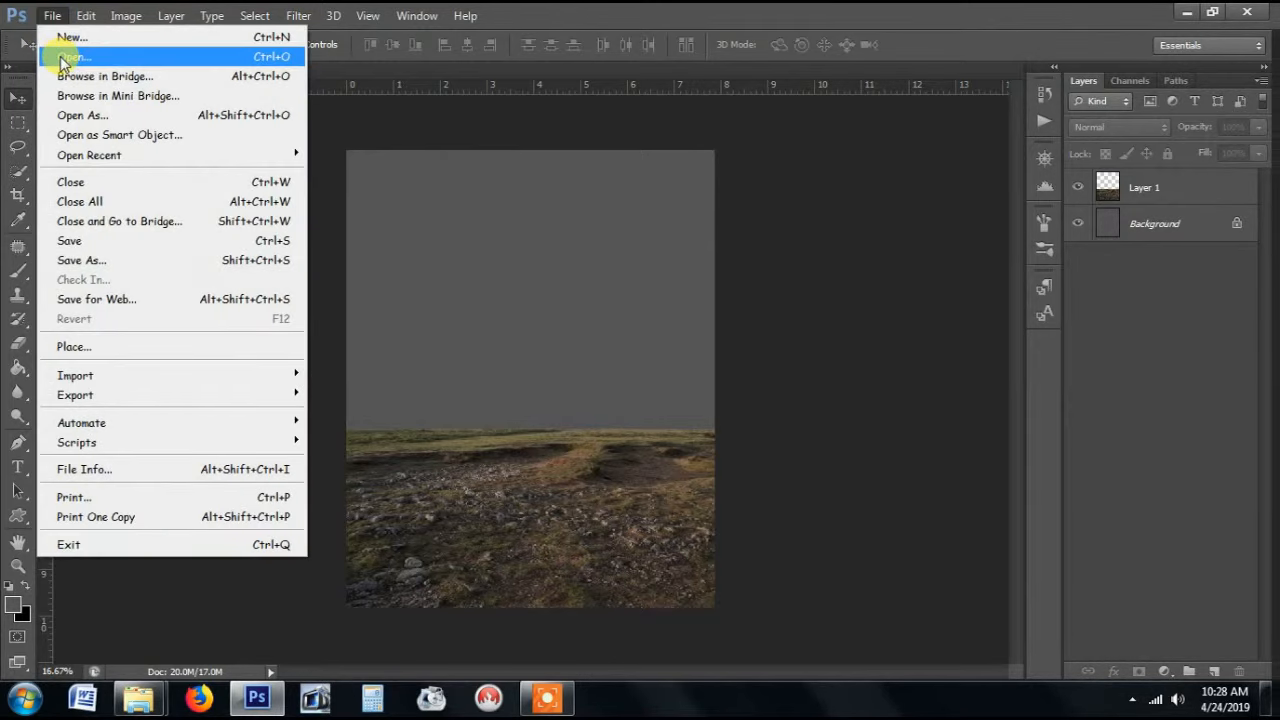
pyautogui.click(62, 55)
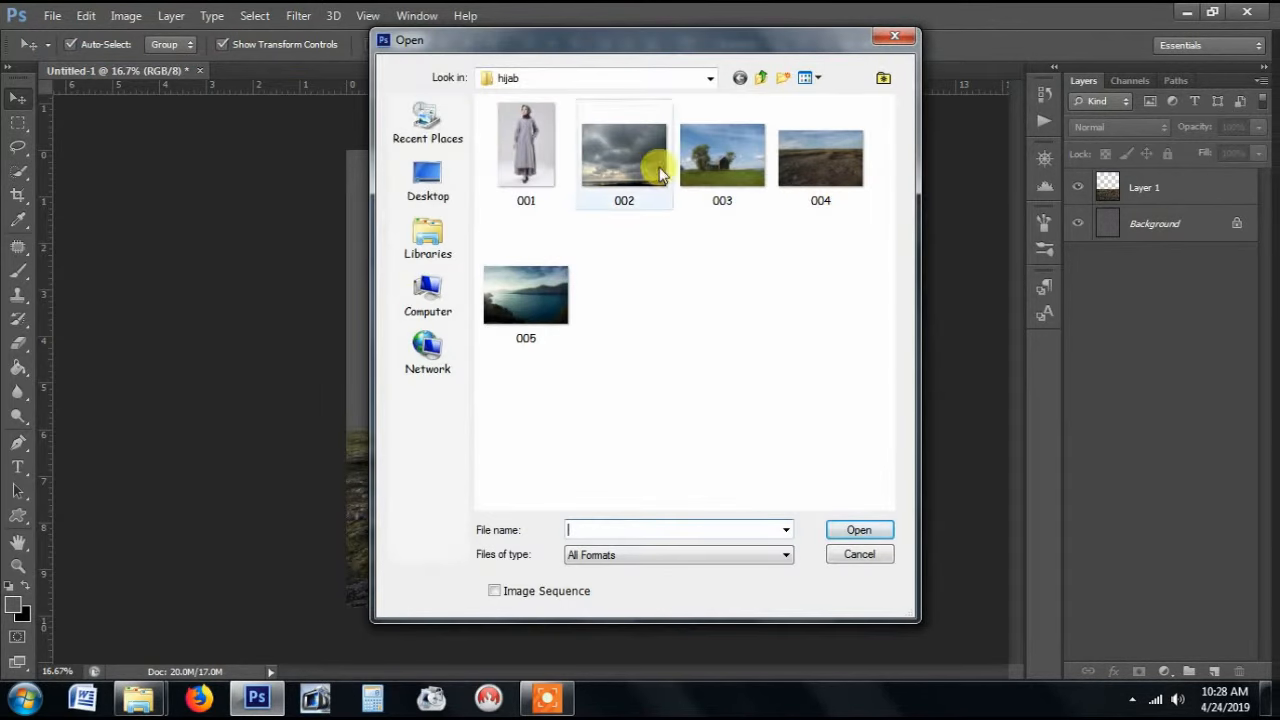
pyautogui.click(726, 165)
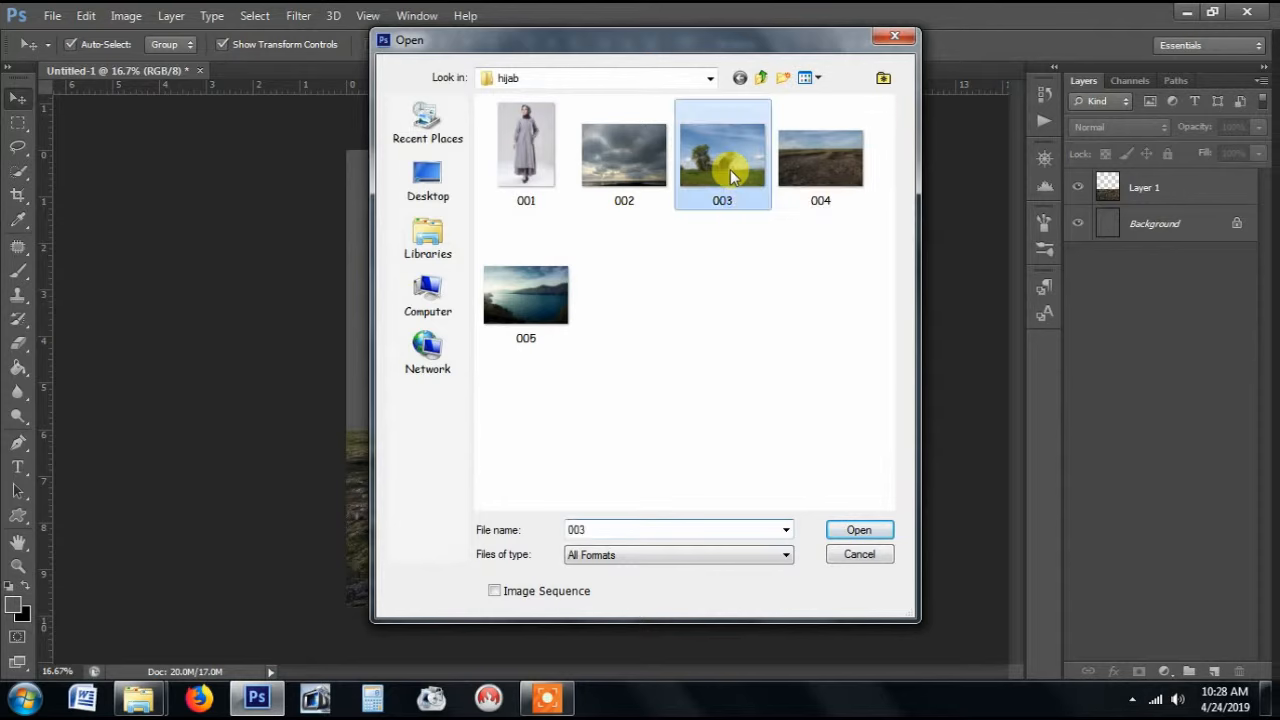
pyautogui.click(858, 530)
pyautogui.scroll(-1, 755, 447)
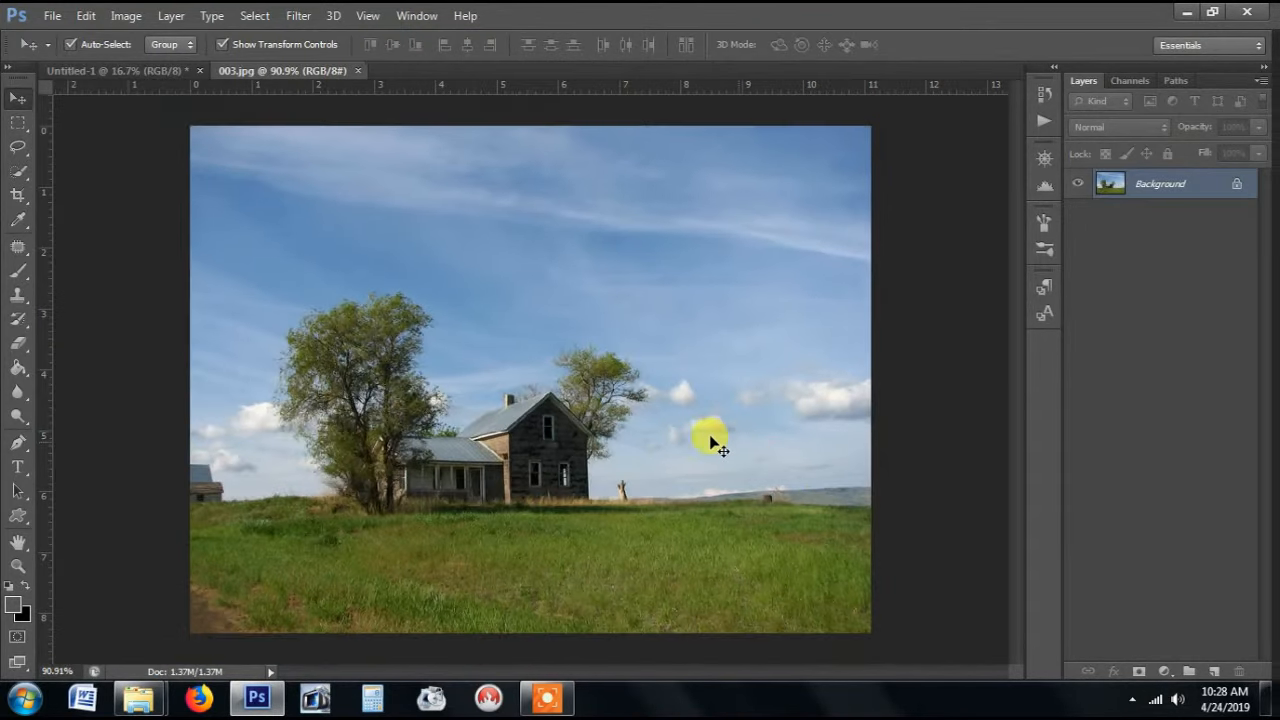
# Step: Select the trees, house and grass field with Quick Selection and hide the sky with a layer mask
pyautogui.click(20, 171)
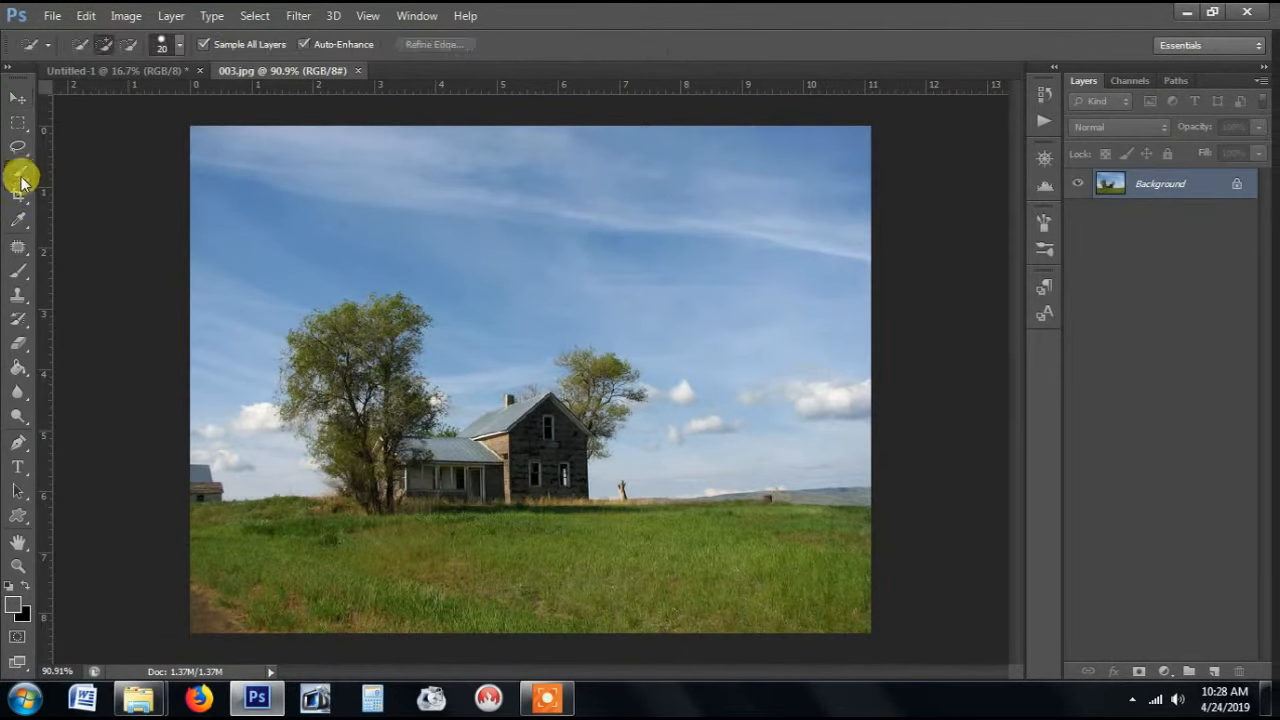
pyautogui.moveTo(204, 492)
pyautogui.mouseDown()
pyautogui.moveTo(258, 539)
pyautogui.moveTo(407, 532)
pyautogui.moveTo(325, 359)
pyautogui.moveTo(396, 323)
pyautogui.moveTo(407, 343)
pyautogui.moveTo(397, 418)
pyautogui.moveTo(415, 464)
pyautogui.moveTo(465, 469)
pyautogui.moveTo(517, 419)
pyautogui.moveTo(573, 415)
pyautogui.moveTo(599, 381)
pyautogui.moveTo(587, 368)
pyautogui.moveTo(617, 396)
pyautogui.moveTo(582, 438)
pyautogui.moveTo(588, 516)
pyautogui.moveTo(816, 525)
pyautogui.moveTo(784, 541)
pyautogui.moveTo(414, 496)
pyautogui.moveTo(350, 453)
pyautogui.moveTo(328, 405)
pyautogui.moveTo(298, 404)
pyautogui.moveTo(308, 346)
pyautogui.moveTo(590, 389)
pyautogui.moveTo(534, 443)
pyautogui.moveTo(446, 440)
pyautogui.moveTo(743, 567)
pyautogui.mouseUp()
pyautogui.click(1138, 671)
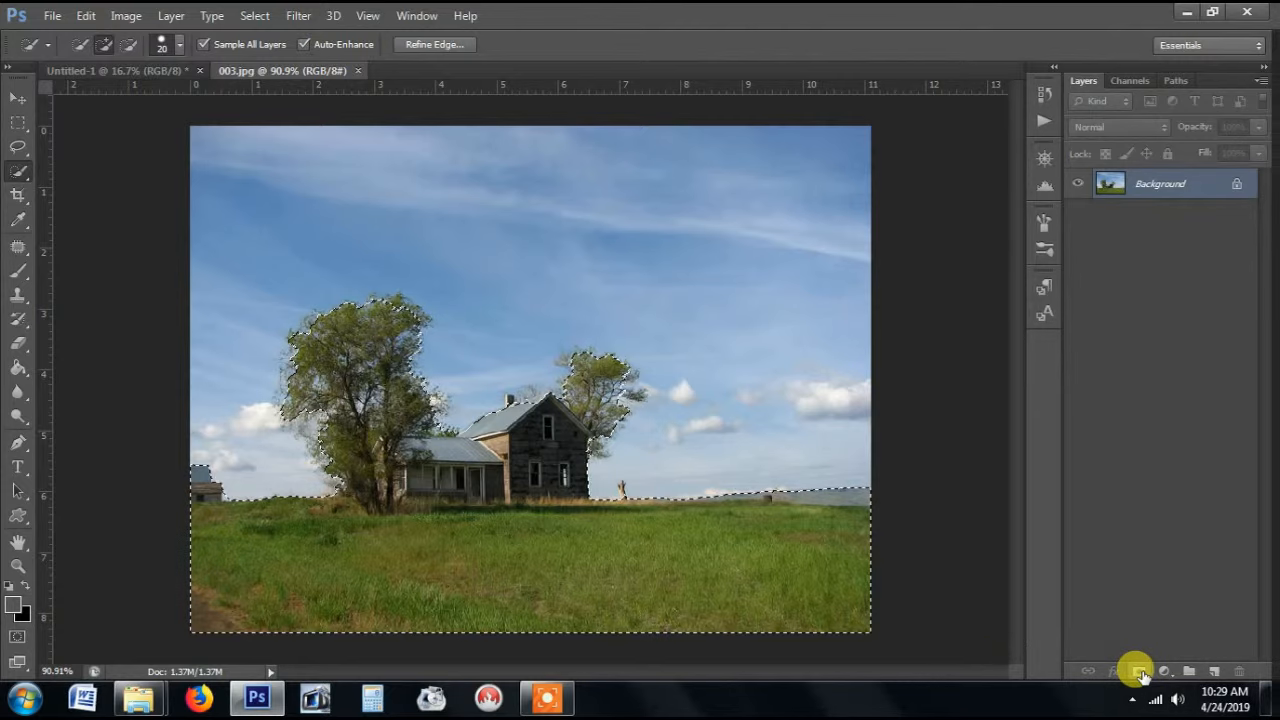
# Step: Refine the farmhouse layer mask by brushing along its edge from the small building toward the large tree
pyautogui.rightClick(1154, 185)
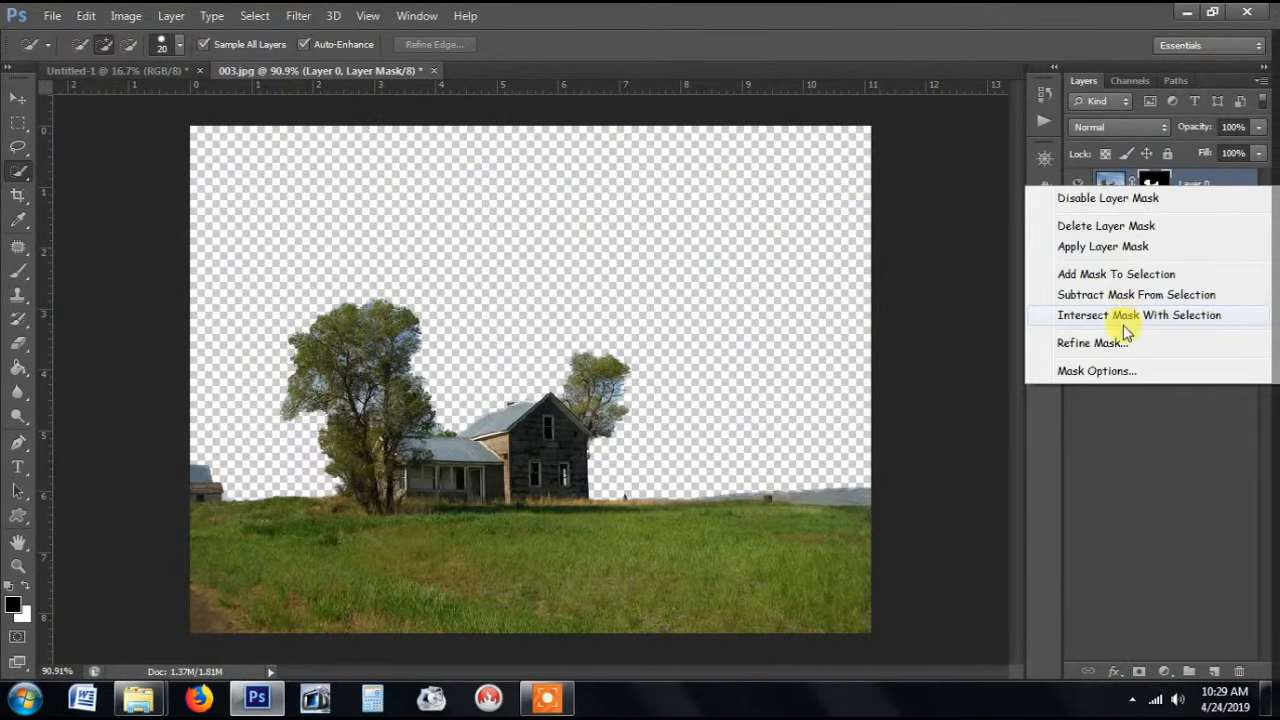
pyautogui.click(1093, 342)
pyautogui.moveTo(214, 480)
pyautogui.mouseDown()
pyautogui.moveTo(340, 491)
pyautogui.moveTo(315, 444)
pyautogui.mouseUp()
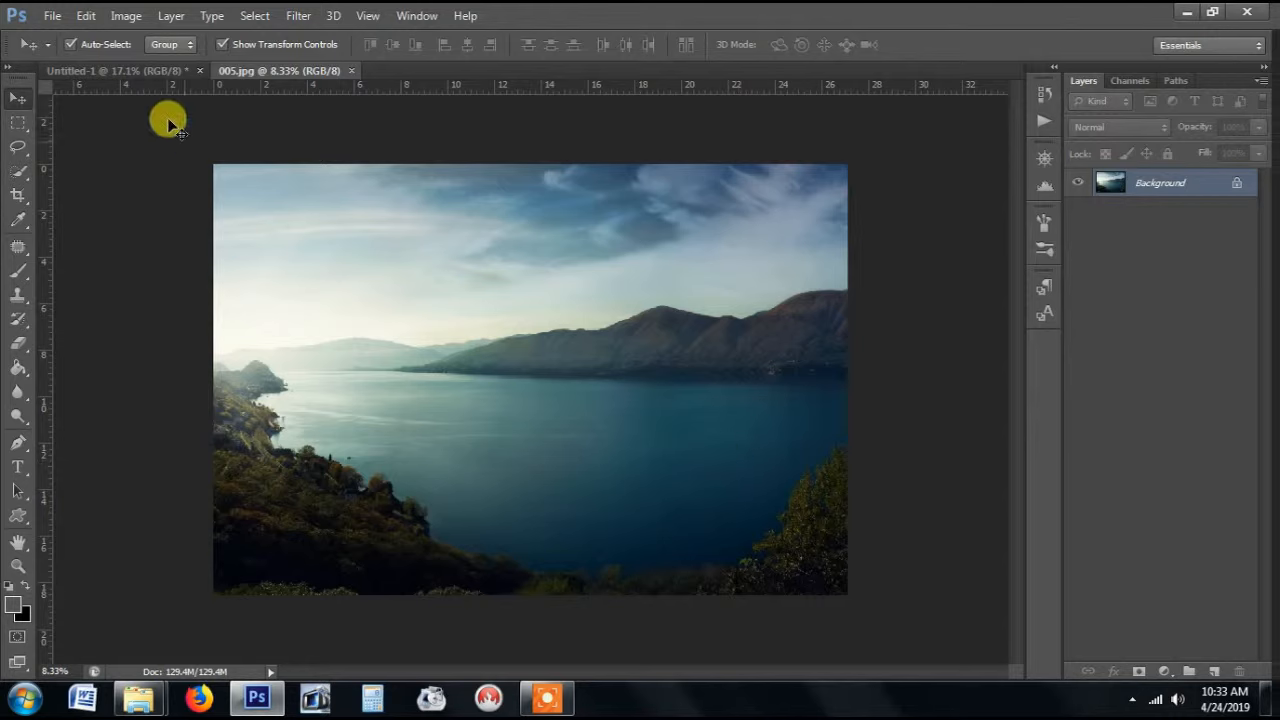
# Step: Resize the 005.jpg lake image by entering a new pixel width in Image Size
pyautogui.click(126, 15)
pyautogui.click(132, 161)
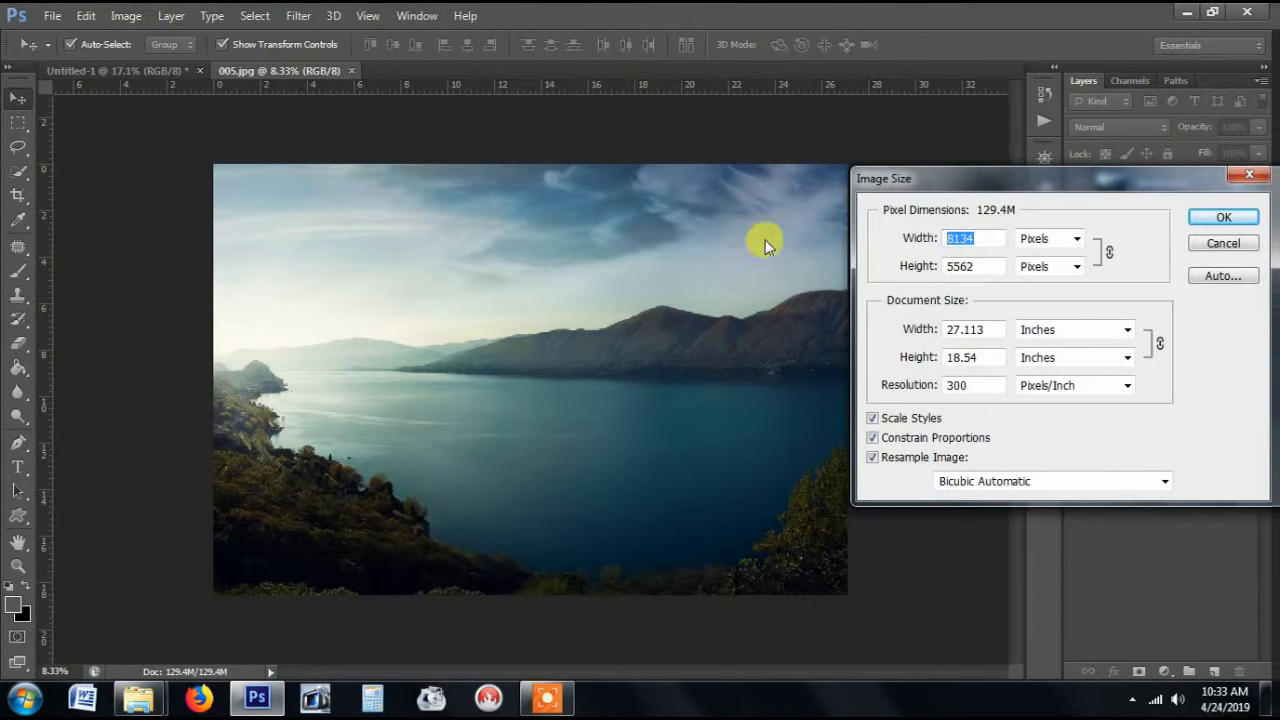
pyautogui.write('2')
pyautogui.press('Return')
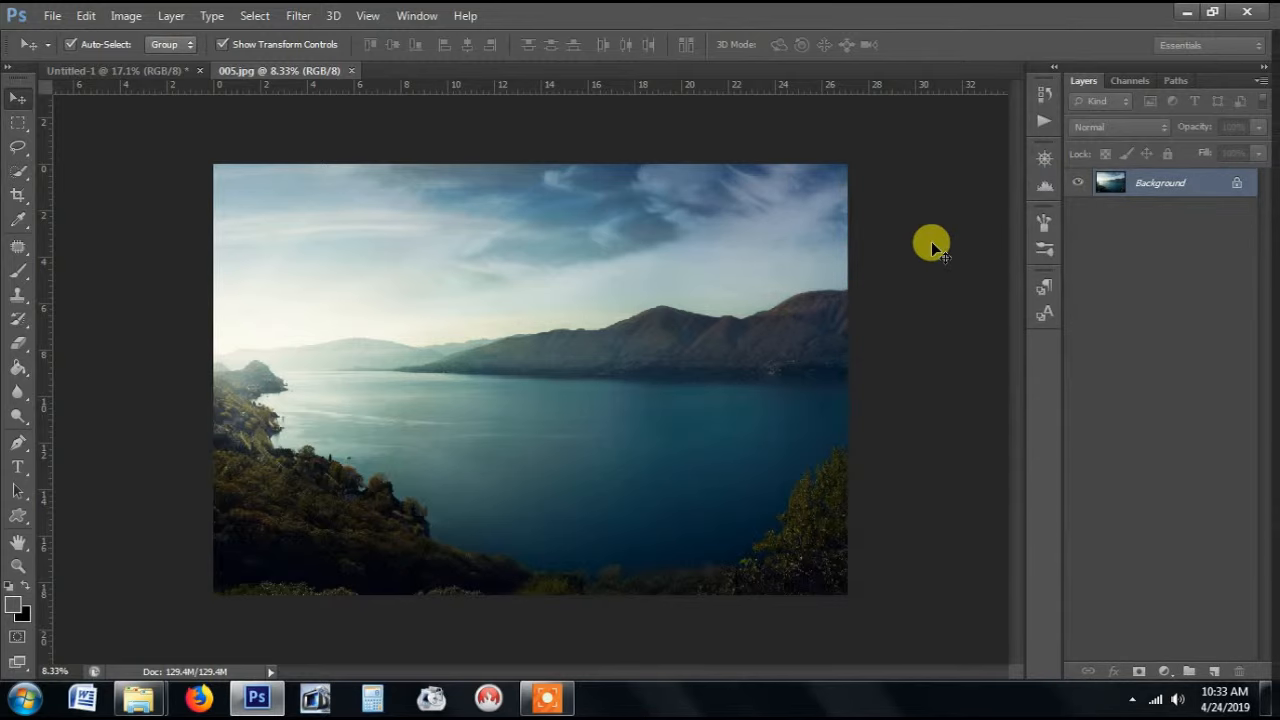
# Step: Select the mountain range across the far shore of the lake with the Quick Selection tool
pyautogui.scroll(6, 496, 416)
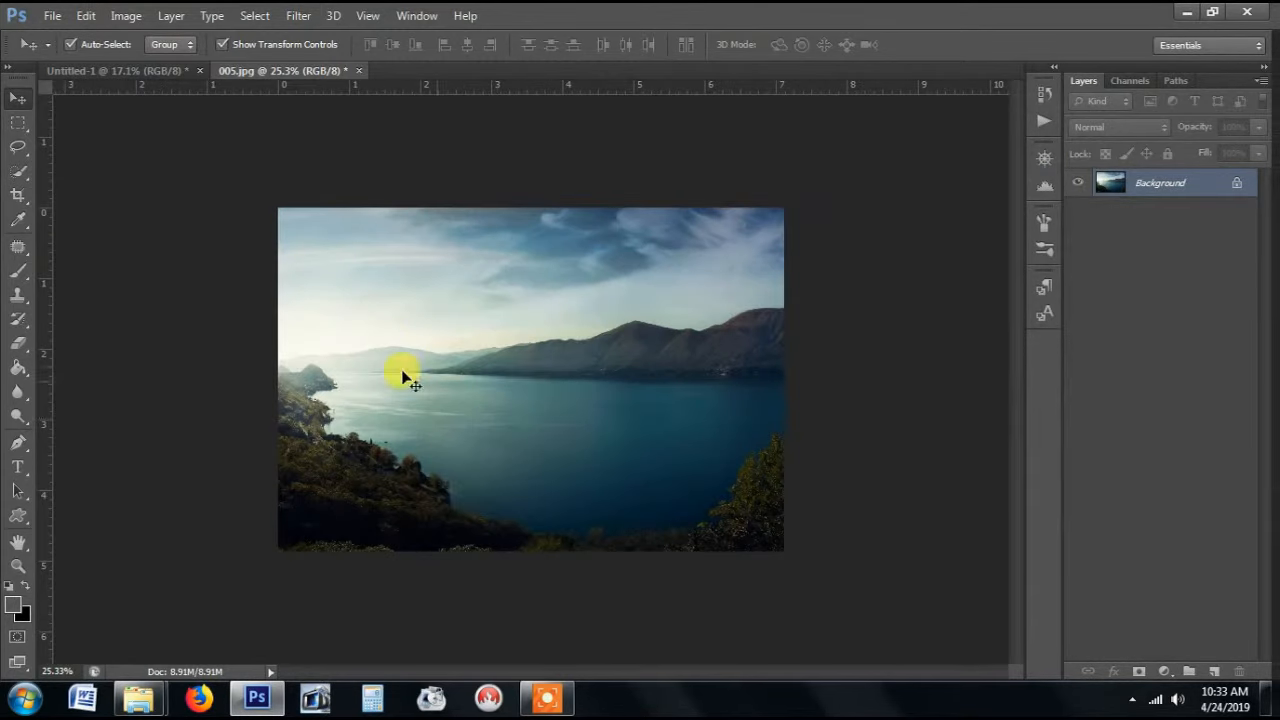
pyautogui.click(18, 170)
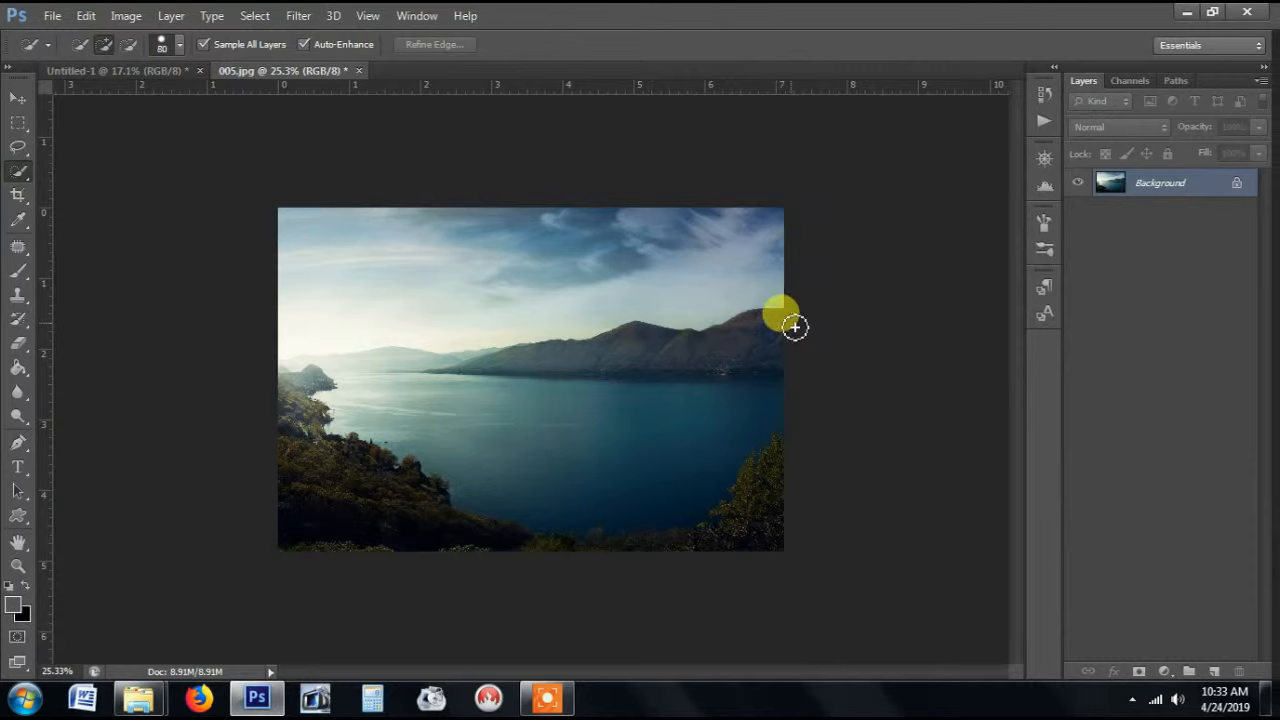
pyautogui.moveTo(795, 326)
pyautogui.mouseDown()
pyautogui.moveTo(670, 358)
pyautogui.moveTo(488, 361)
pyautogui.mouseUp()
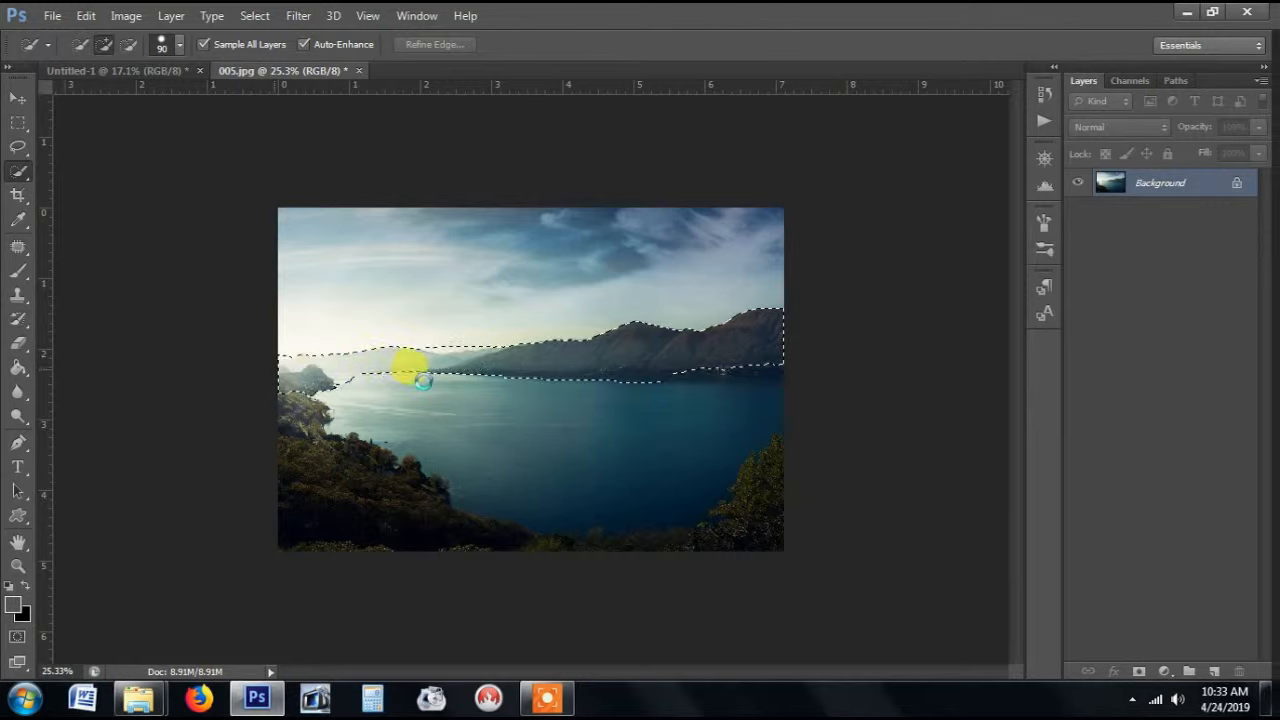
pyautogui.moveTo(438, 381); pyautogui.dragTo(443, 380)
# Step: Refine the mountain selection with a size 40 brush, subtracting the sky above the distant hills and adding the dark shoreline beneath the mountains
pyautogui.press('[')
pyautogui.press('[')
pyautogui.press('[')
pyautogui.press('[')
pyautogui.scroll(3, 429, 366)
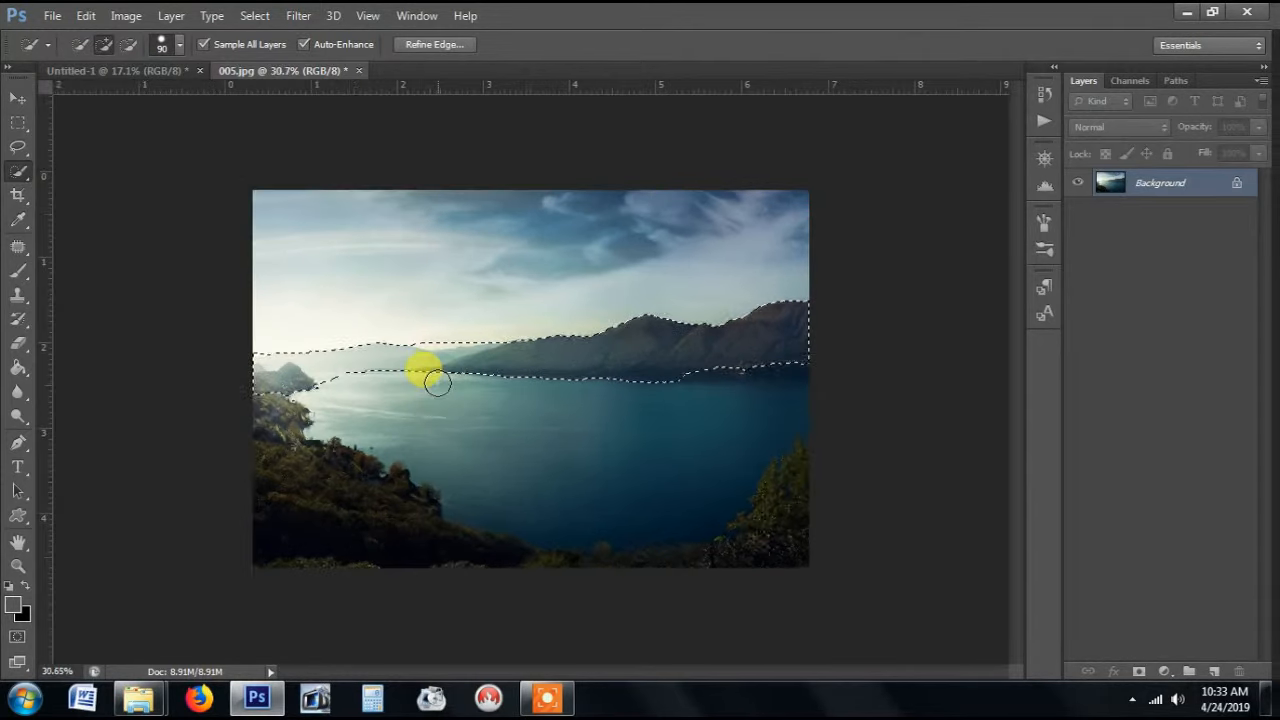
pyautogui.press('[')
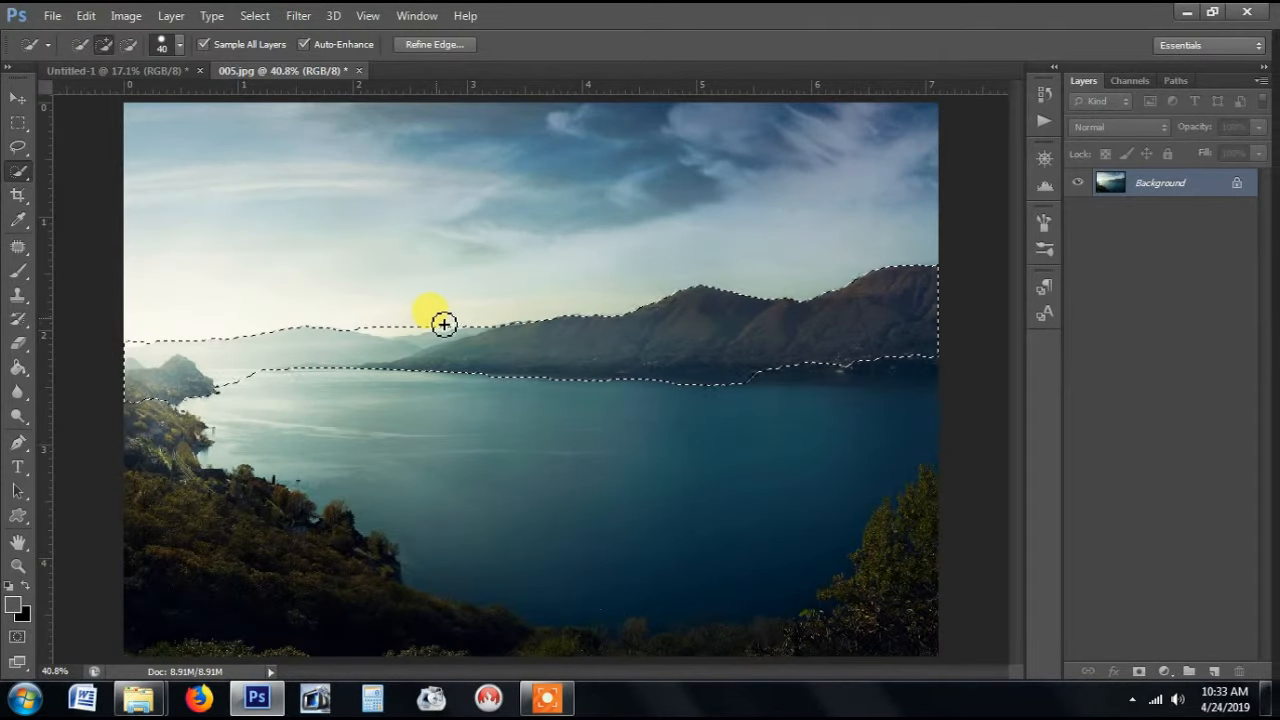
pyautogui.press('alt')
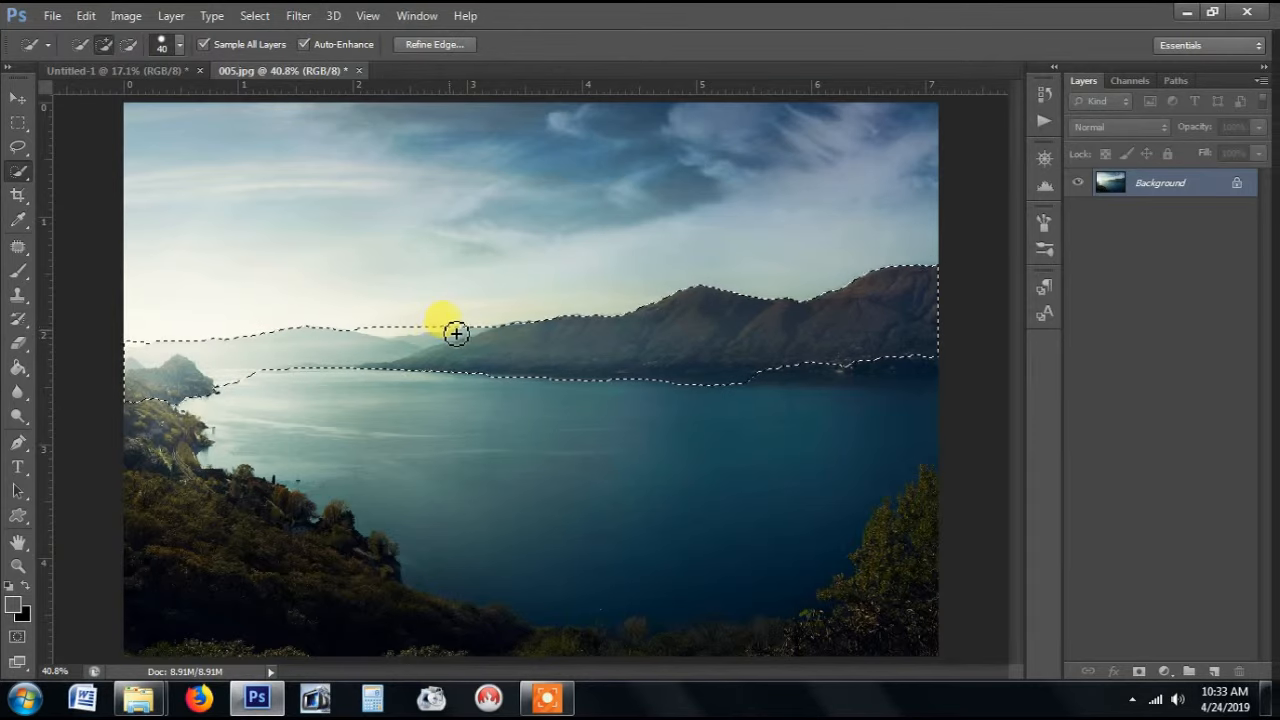
pyautogui.press('alt')
pyautogui.press('alt')
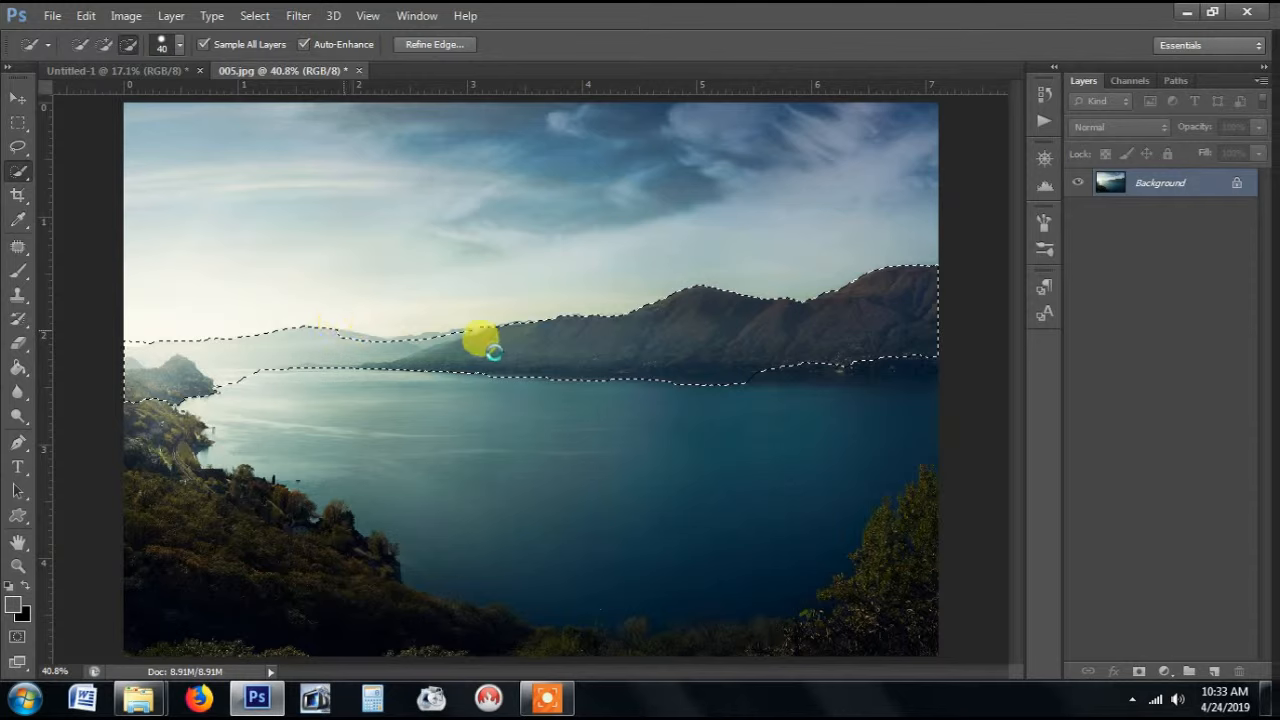
pyautogui.moveTo(552, 376)
pyautogui.mouseDown()
pyautogui.moveTo(723, 413)
pyautogui.moveTo(796, 412)
pyautogui.moveTo(775, 377)
pyautogui.moveTo(789, 374)
pyautogui.moveTo(932, 381)
pyautogui.mouseUp()
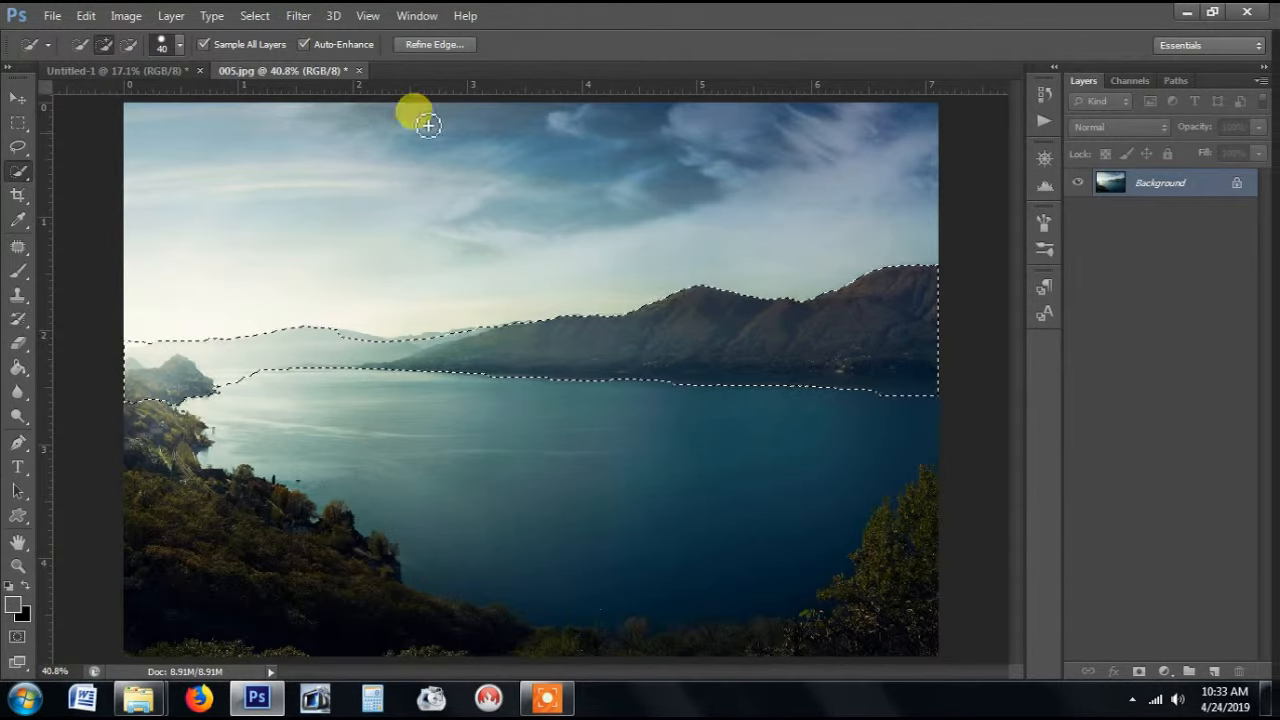
# Step: Contract the mountain selection by 2 pixels and turn it into a layer mask
pyautogui.click(297, 17)
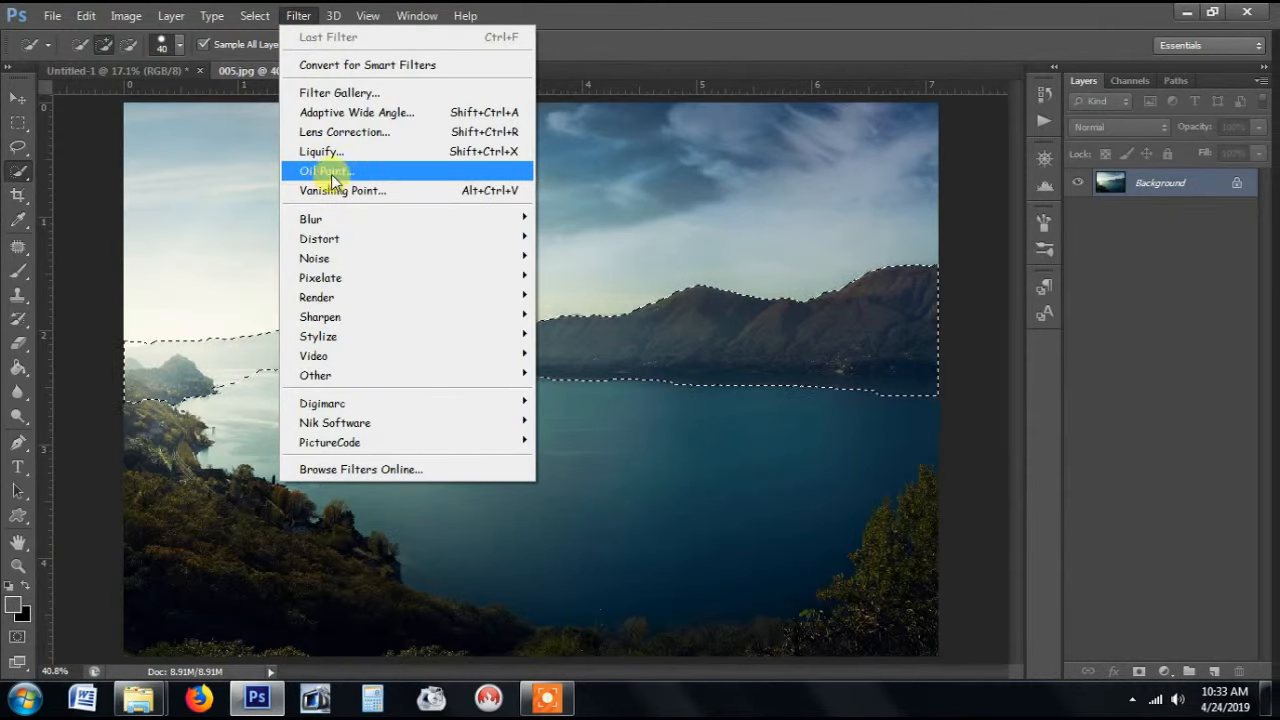
pyautogui.moveTo(258, 18)
pyautogui.moveTo(307, 238)
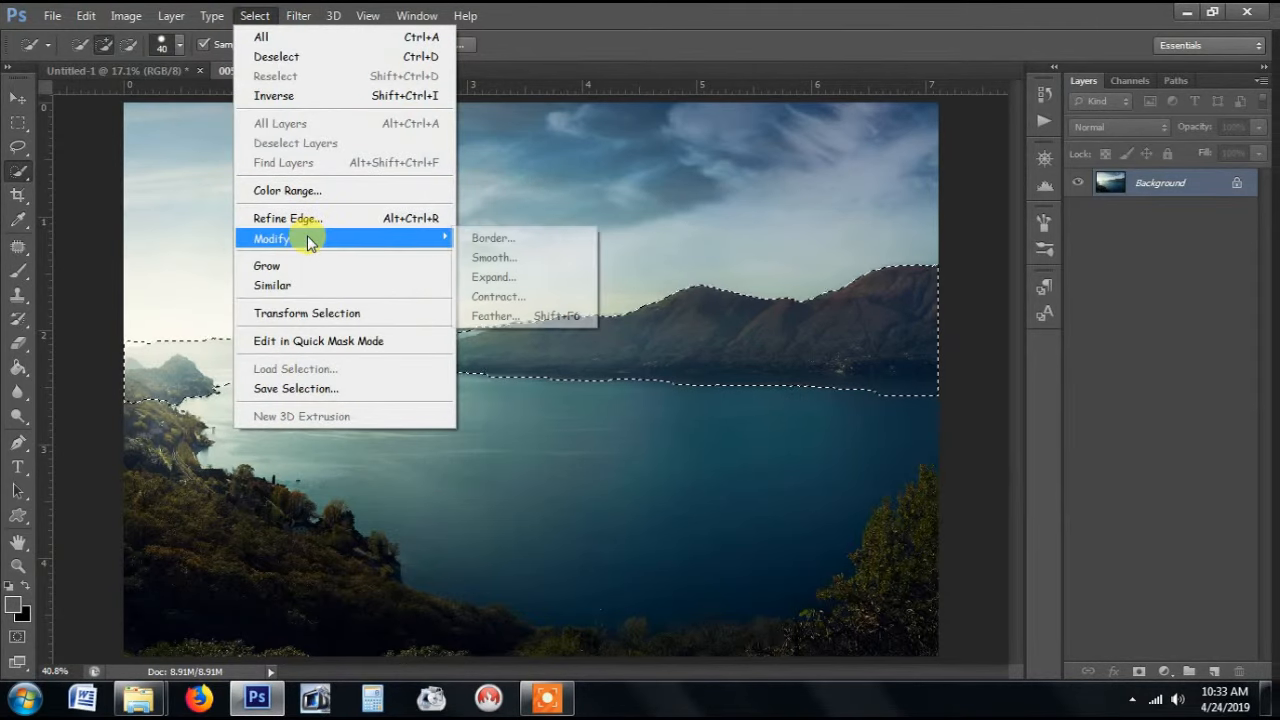
pyautogui.click(535, 297)
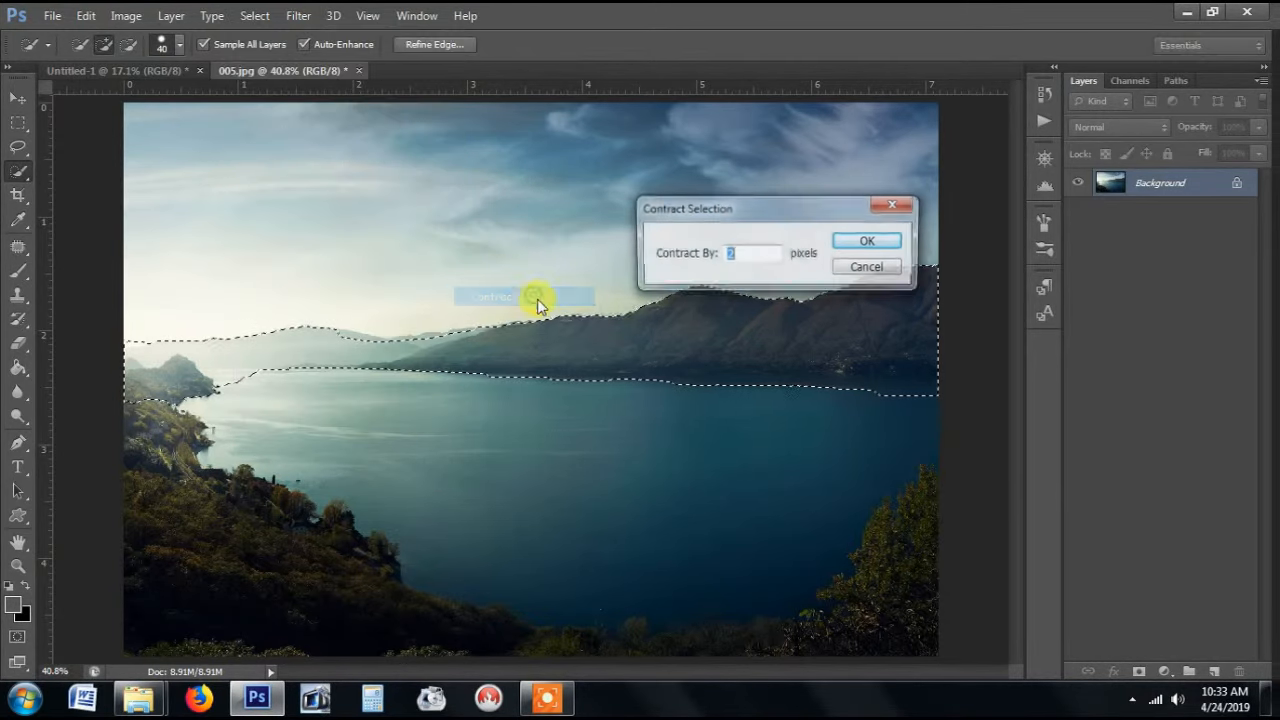
pyautogui.click(869, 244)
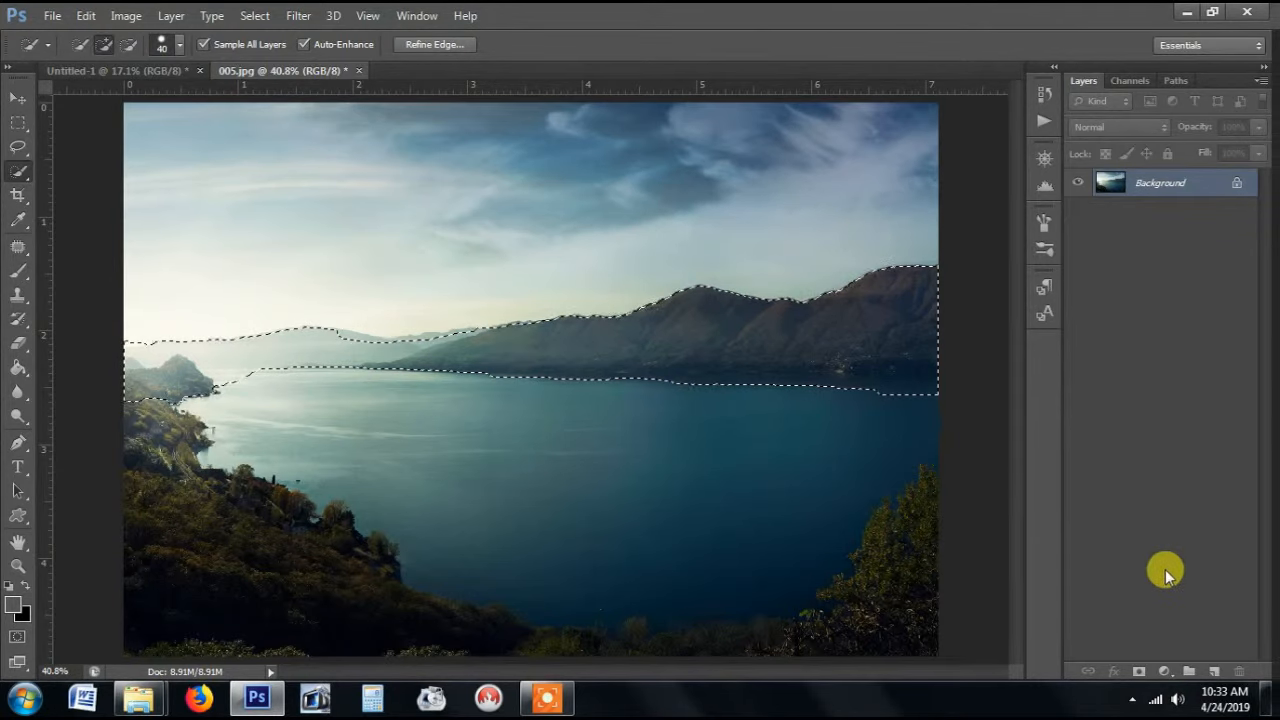
pyautogui.click(1140, 671)
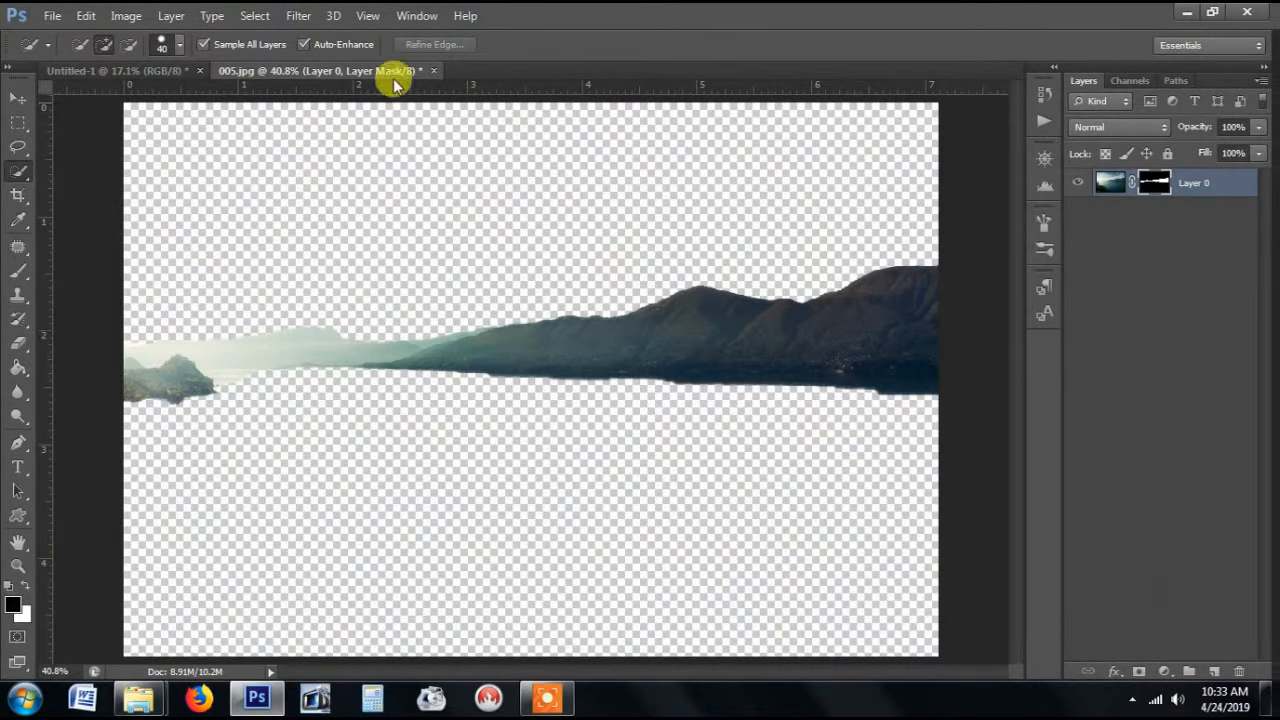
# Step: Copy the masked mountains into the Untitled-1 composite and close 005.jpg without saving
pyautogui.moveTo(393, 85); pyautogui.dragTo(290, 362)
pyautogui.click(20, 97)
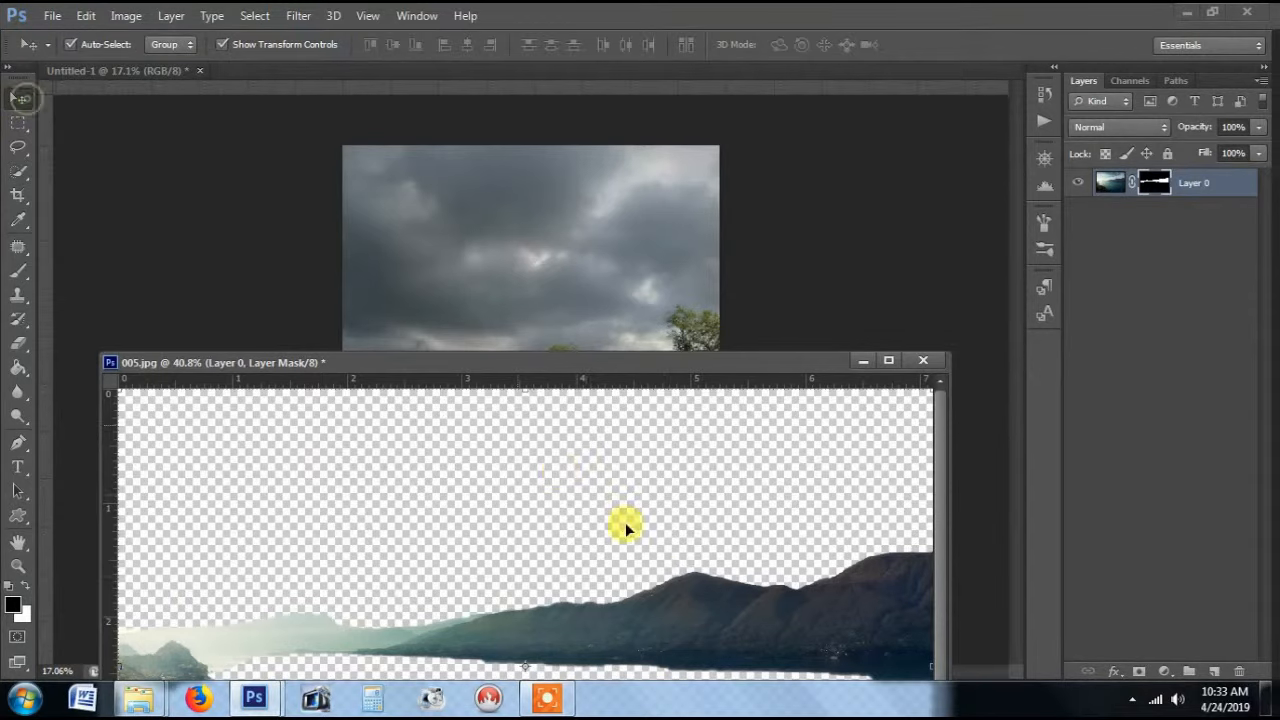
pyautogui.moveTo(687, 623); pyautogui.dragTo(600, 305)
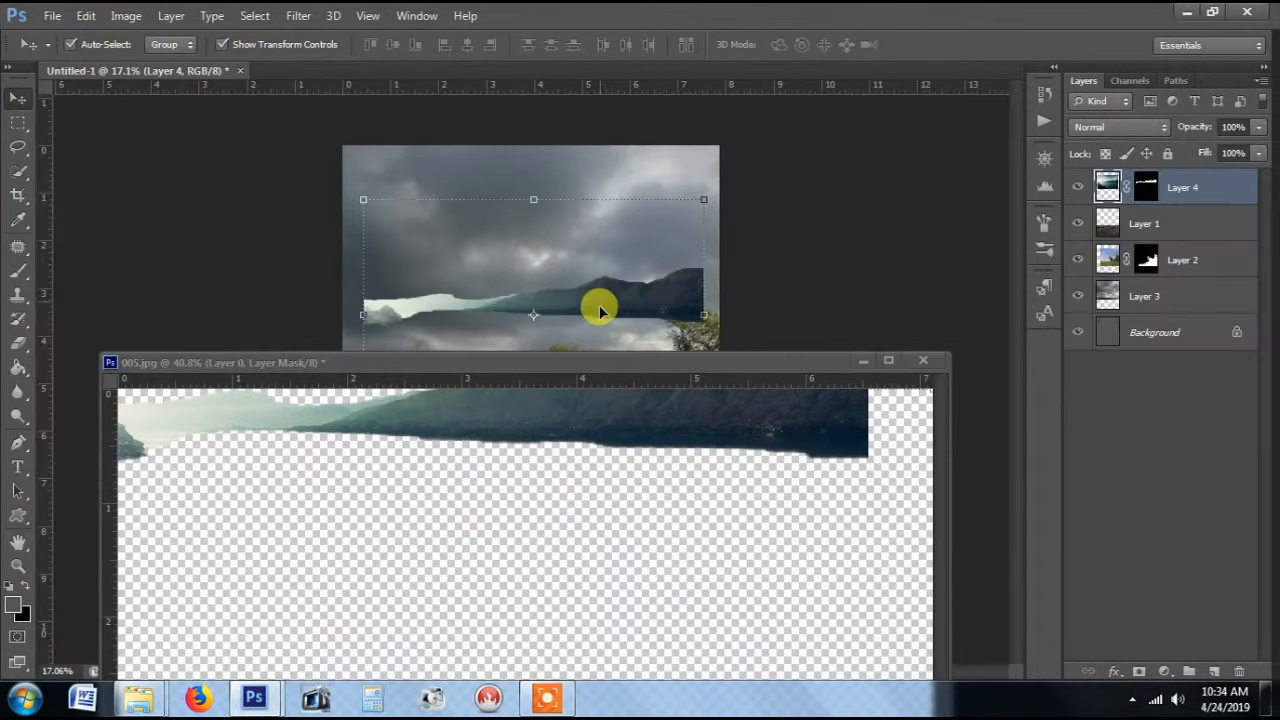
pyautogui.click(925, 361)
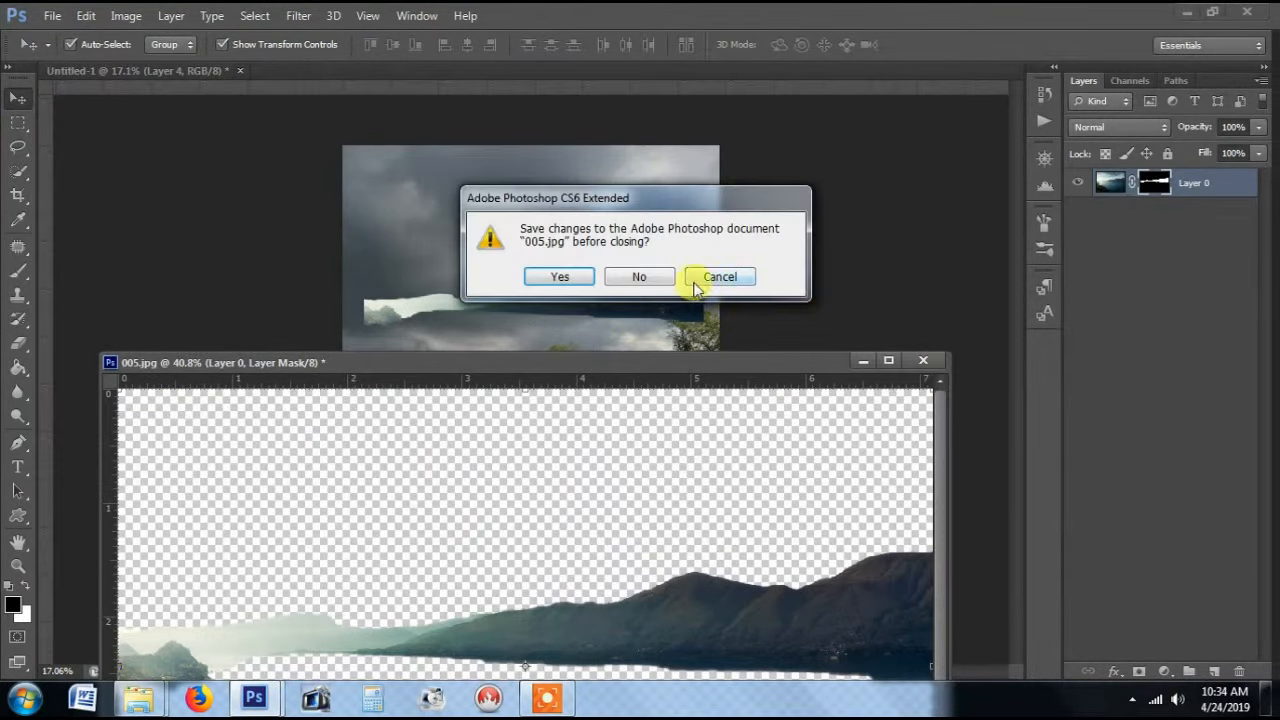
pyautogui.click(659, 281)
# Step: Flip the mountain layer horizontally, scaling it to about 155% and placing it along the horizon
pyautogui.hotkey('ctrl', 't')
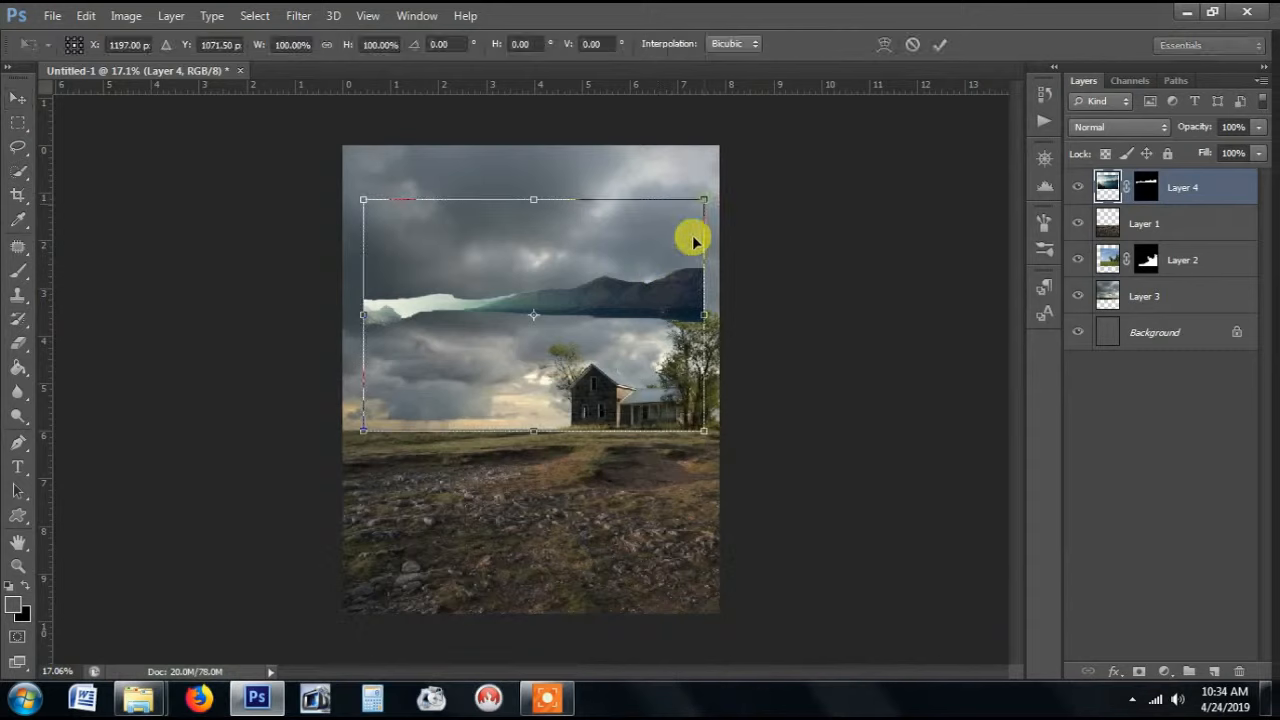
pyautogui.rightClick(673, 305)
pyautogui.click(766, 580)
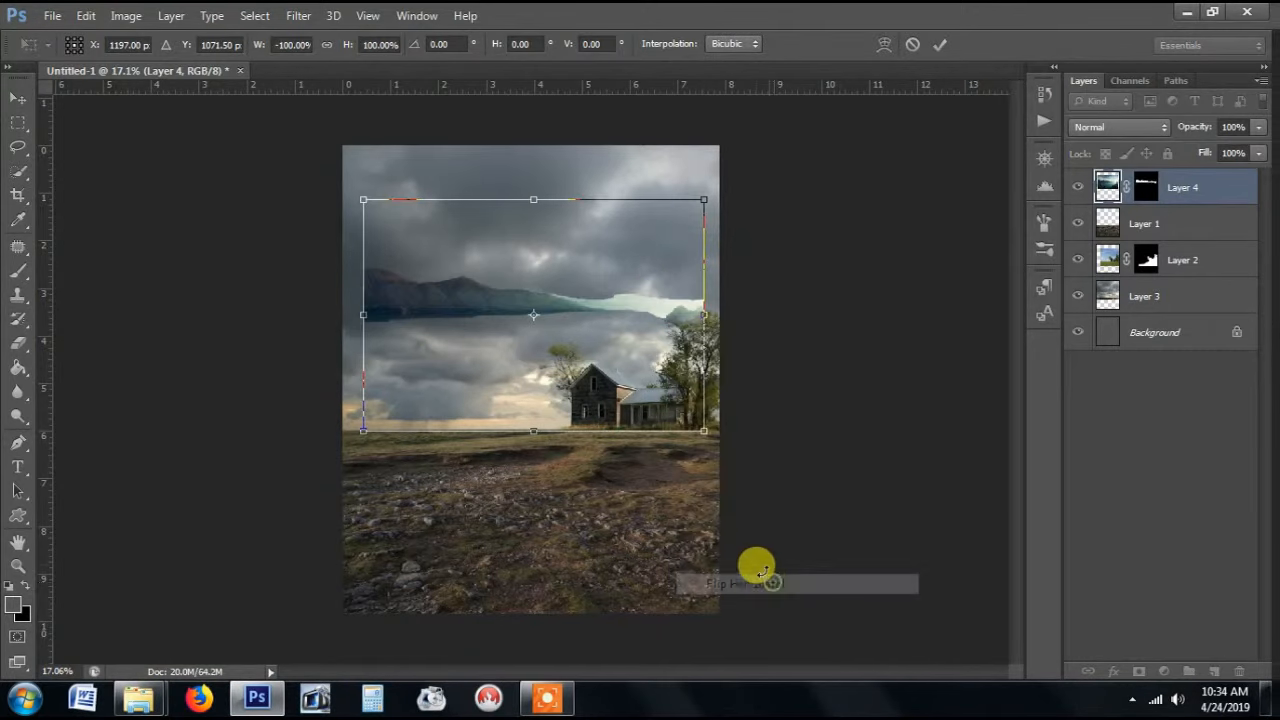
pyautogui.moveTo(704, 431); pyautogui.dragTo(892, 559)
pyautogui.moveTo(575, 360); pyautogui.dragTo(502, 416)
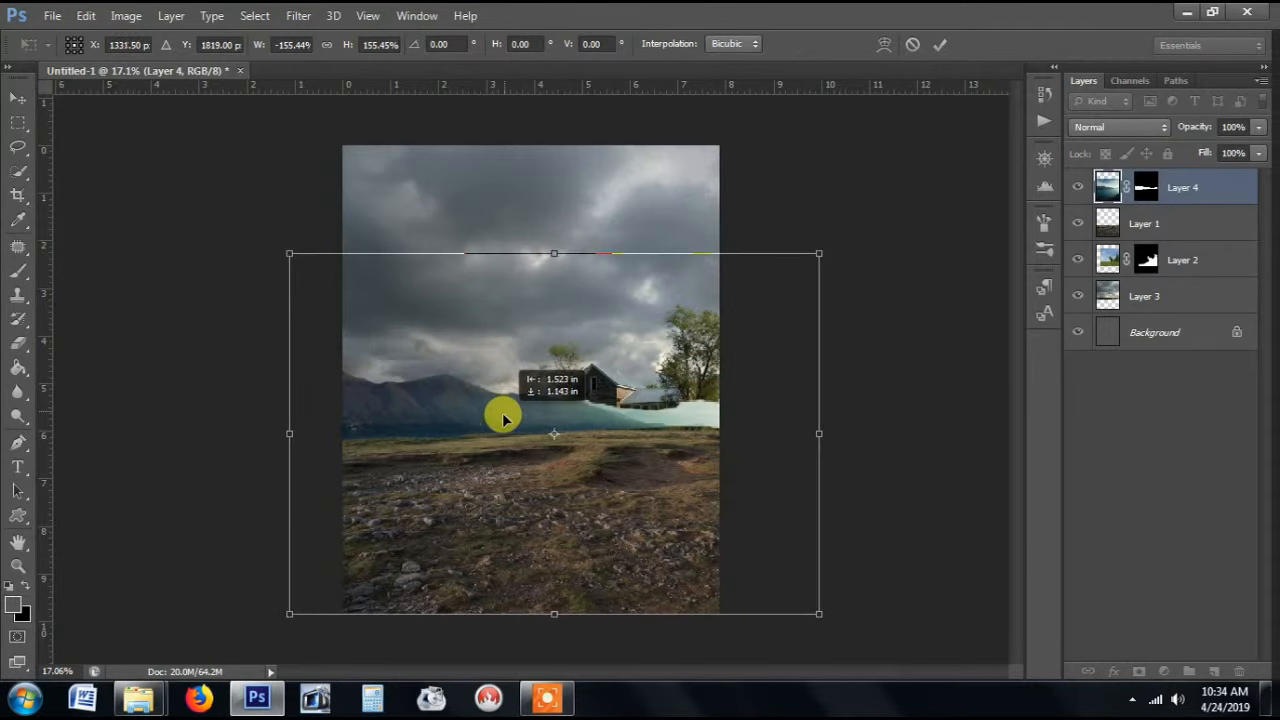
pyautogui.click(940, 44)
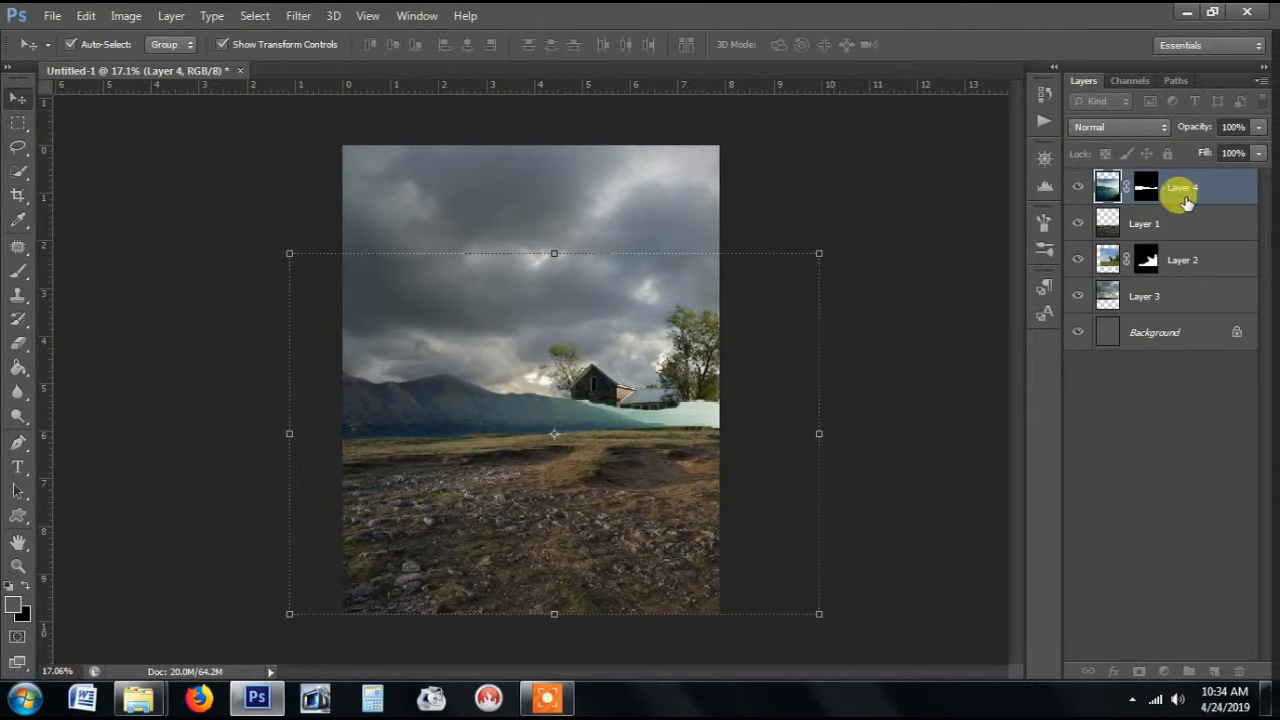
# Step: Move the mountain layer beneath the farmhouse layer and enlarge it to about 109%, with its base on the horizon
pyautogui.moveTo(1185, 260)
pyautogui.mouseDown()
pyautogui.moveTo(1186, 330)
pyautogui.moveTo(1194, 276)
pyautogui.mouseUp()
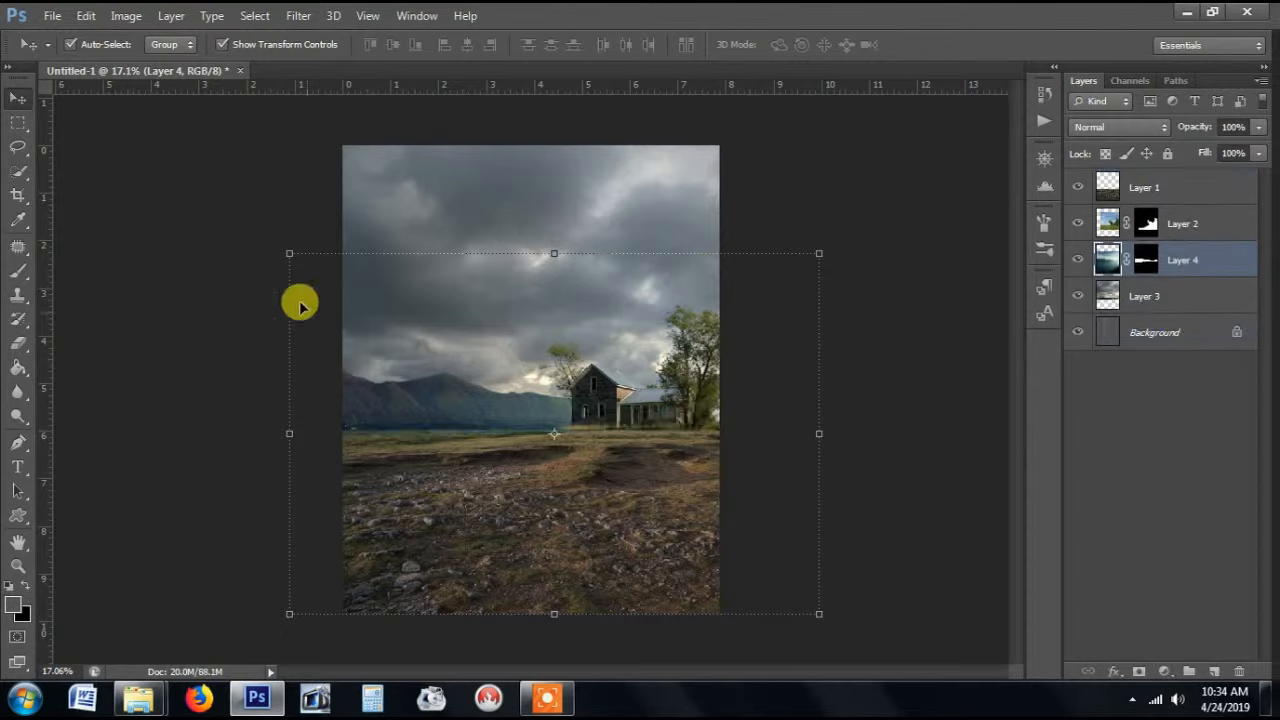
pyautogui.moveTo(281, 253); pyautogui.dragTo(226, 220)
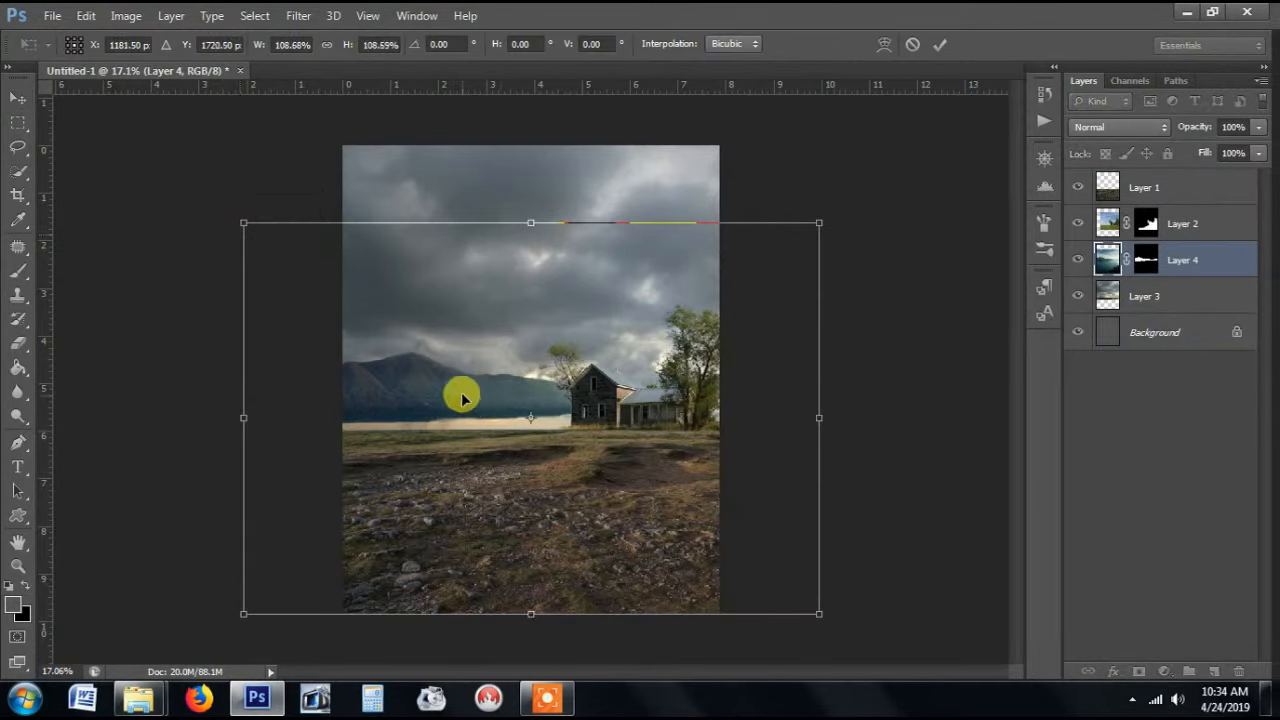
pyautogui.moveTo(462, 394); pyautogui.dragTo(528, 414)
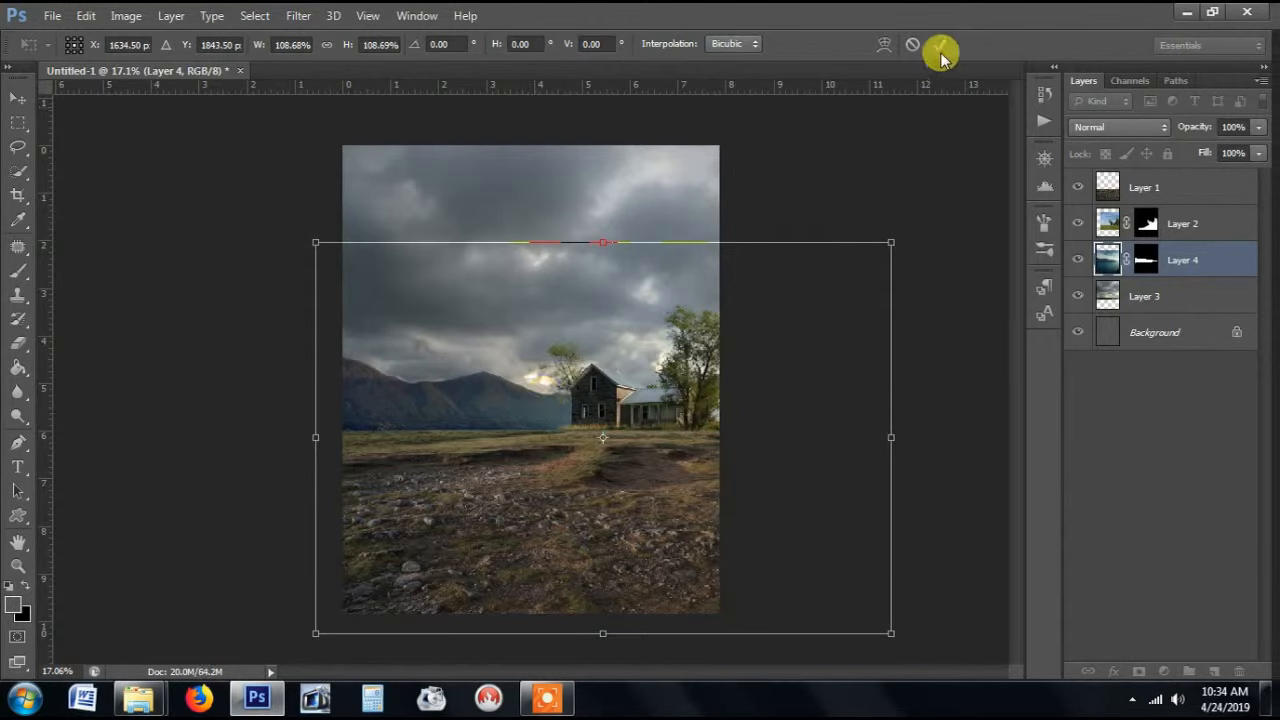
pyautogui.press('Return')
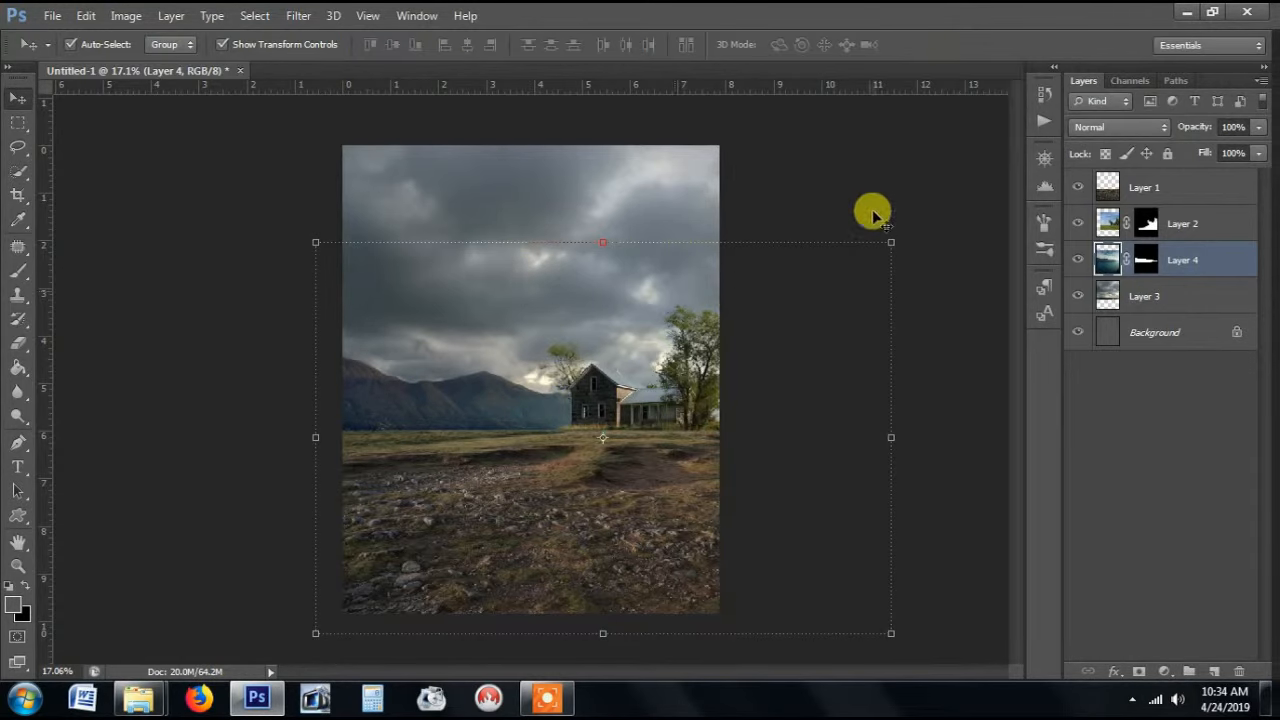
pyautogui.click(881, 181)
pyautogui.scroll(-1, 882, 188)
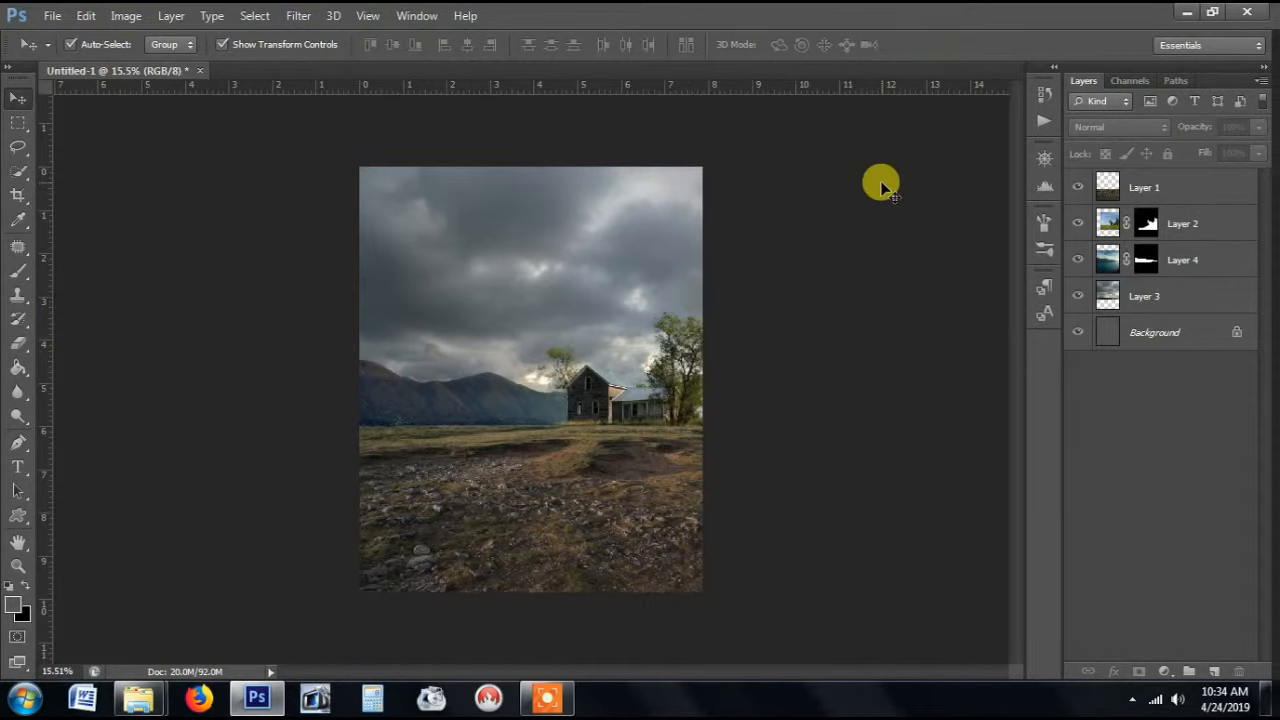
pyautogui.scroll(1, 882, 250)
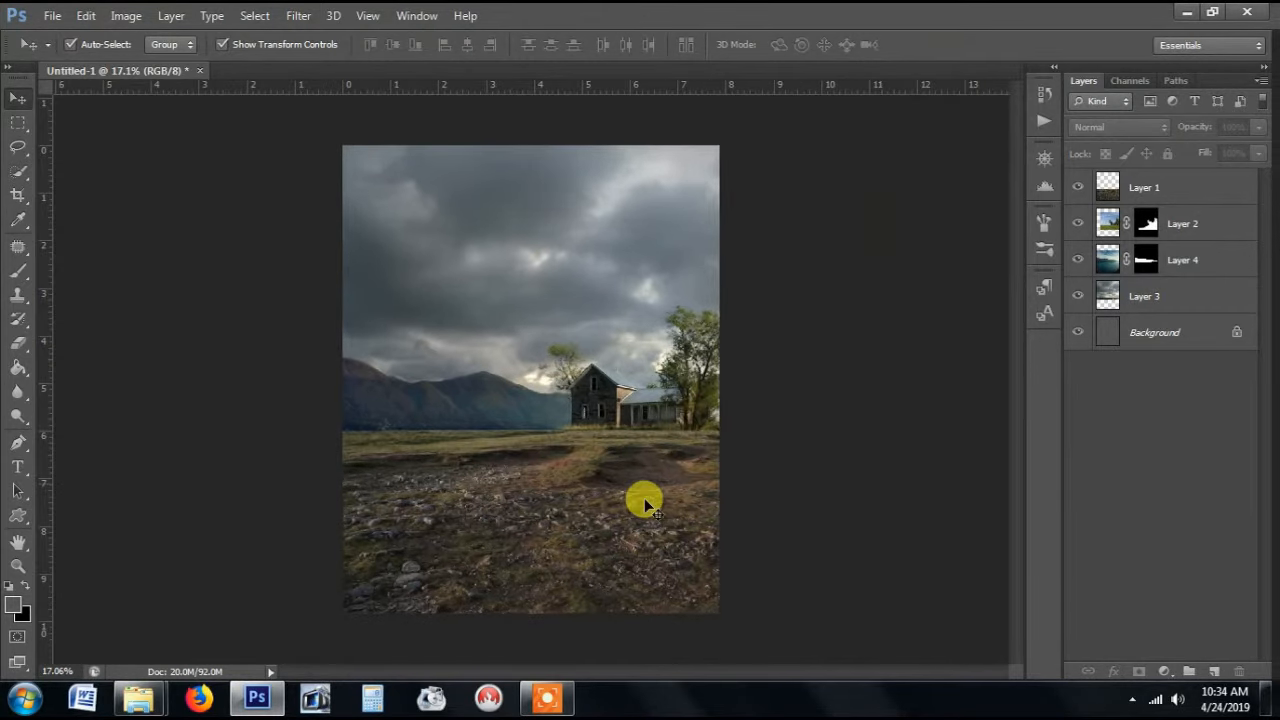
pyautogui.click(628, 522)
pyautogui.click(839, 357)
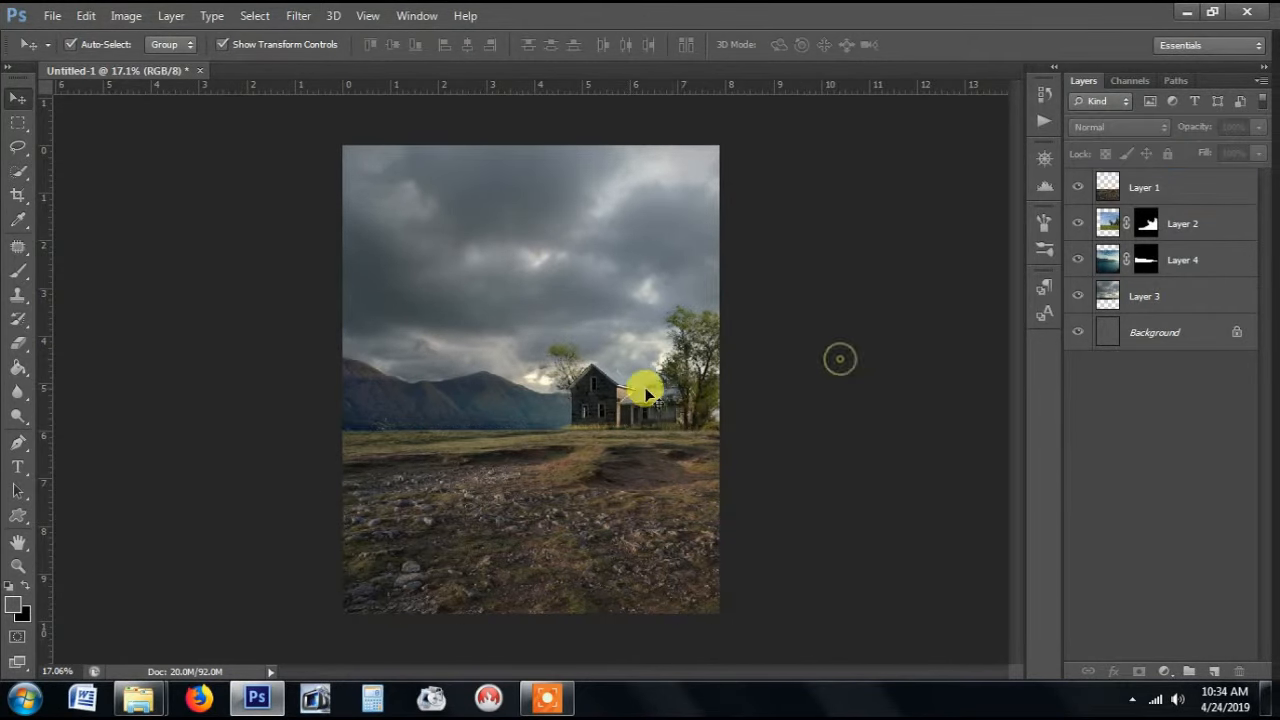
pyautogui.click(660, 388)
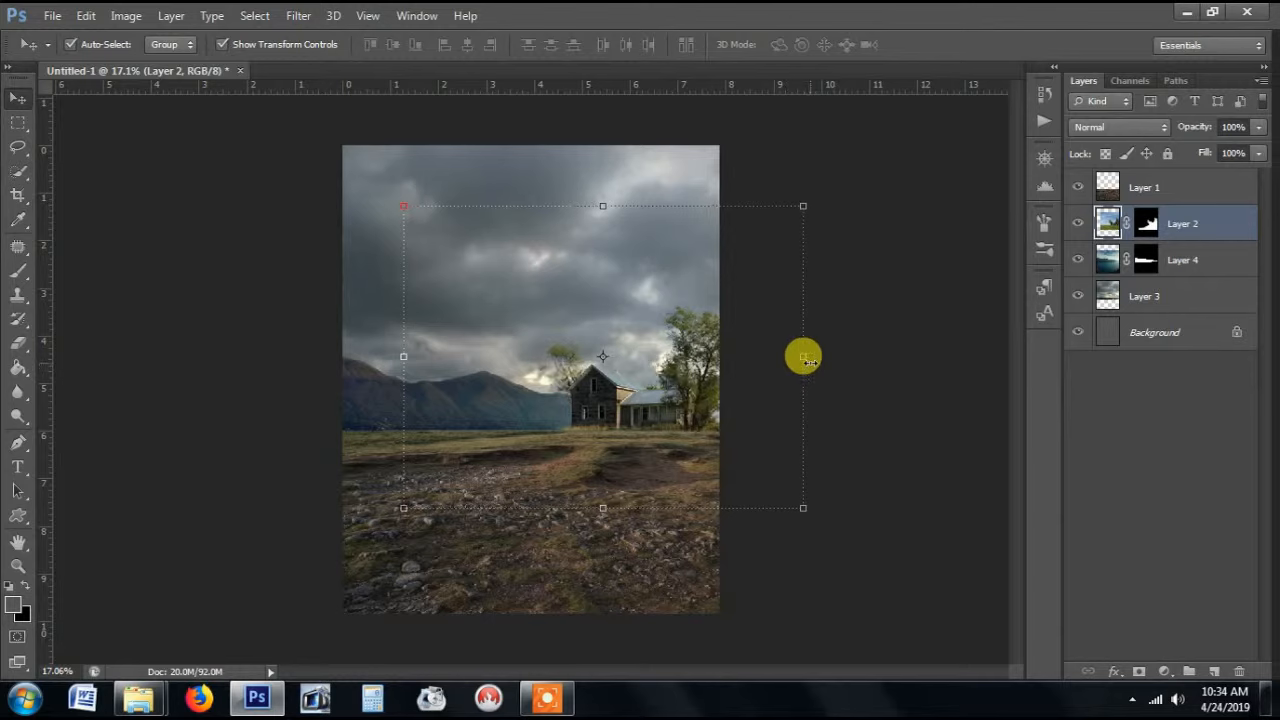
pyautogui.click(900, 344)
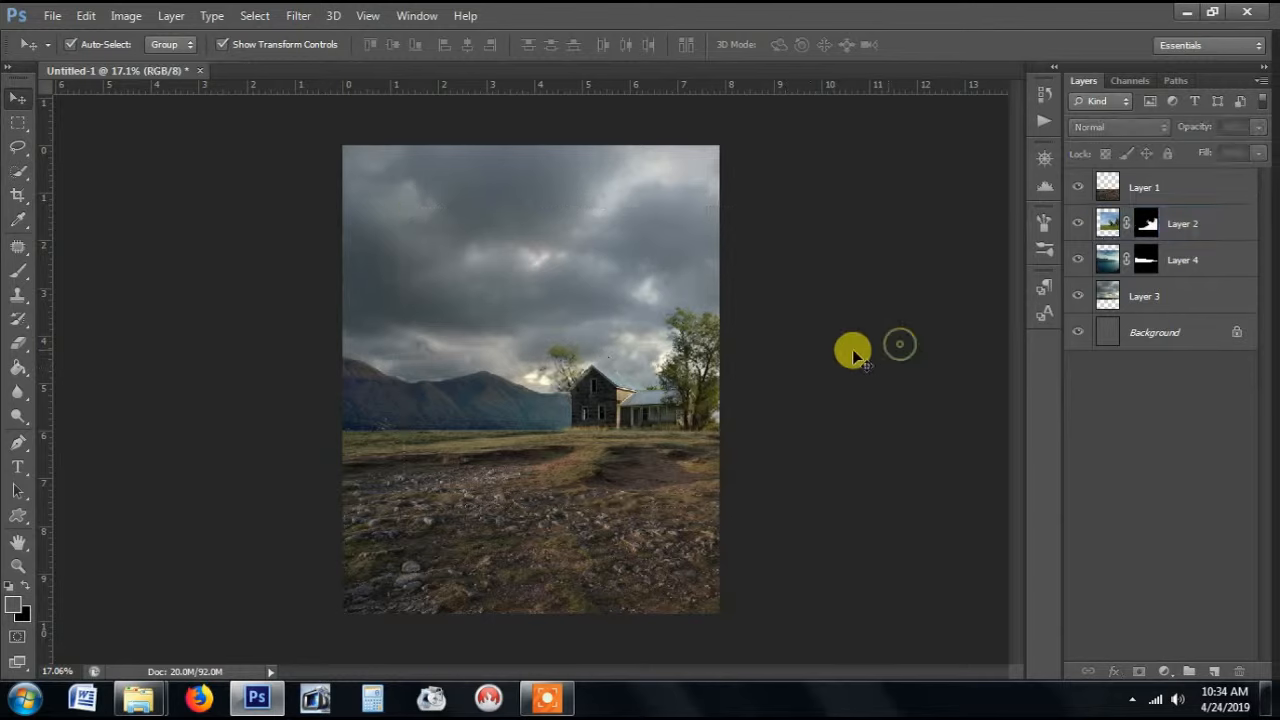
# Step: Apply the layer masks of the farmhouse layer and the mountain layer permanently
pyautogui.click(648, 403)
pyautogui.click(1150, 238)
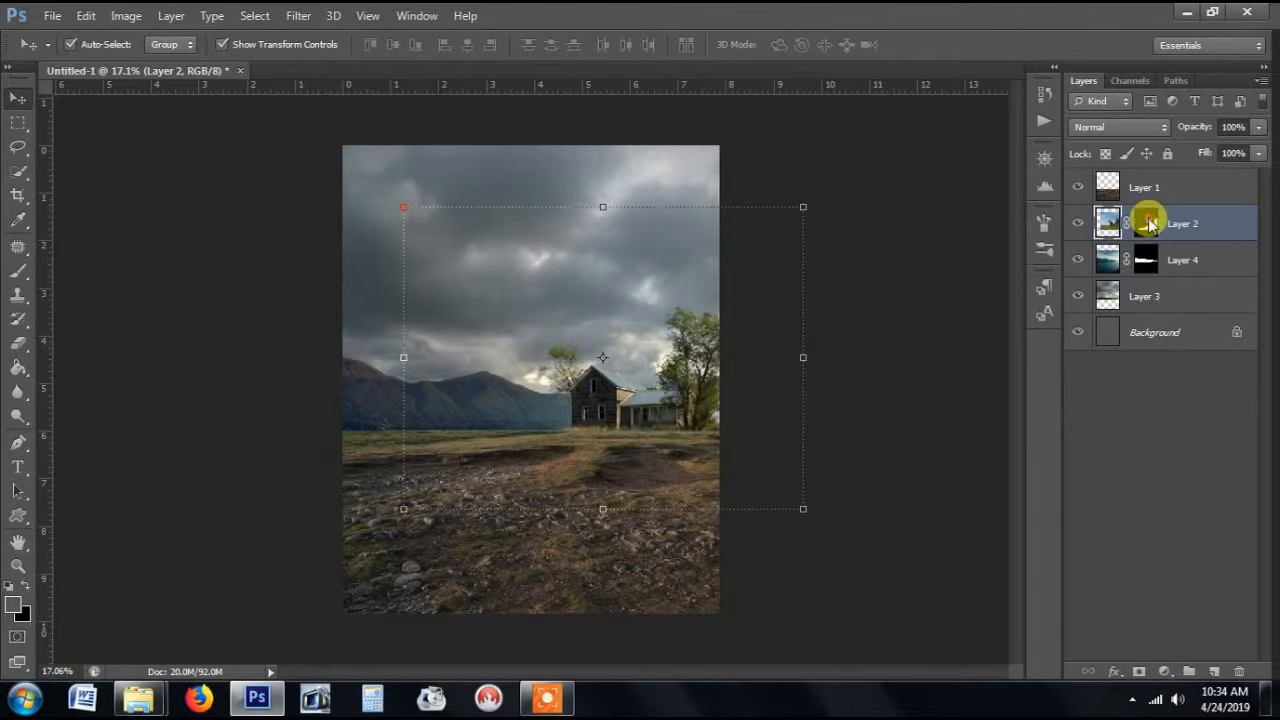
pyautogui.rightClick(1148, 223)
pyautogui.click(1103, 280)
pyautogui.click(1143, 258)
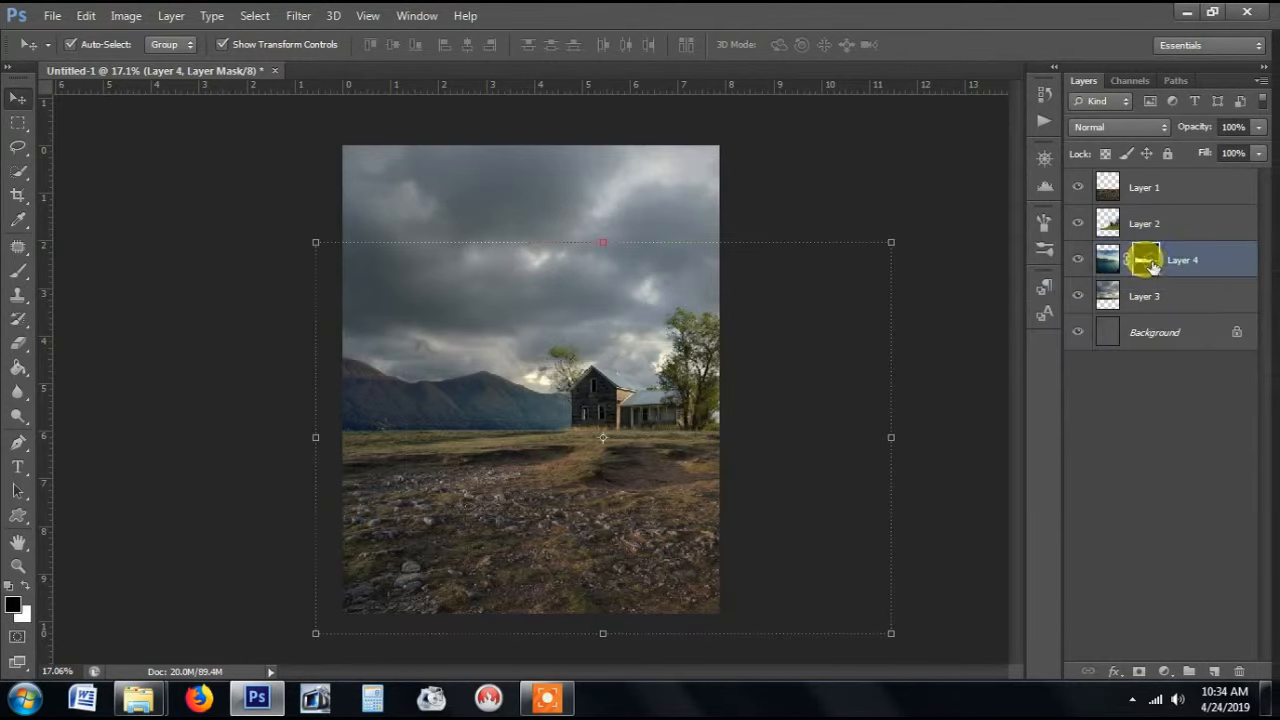
pyautogui.rightClick(1143, 260)
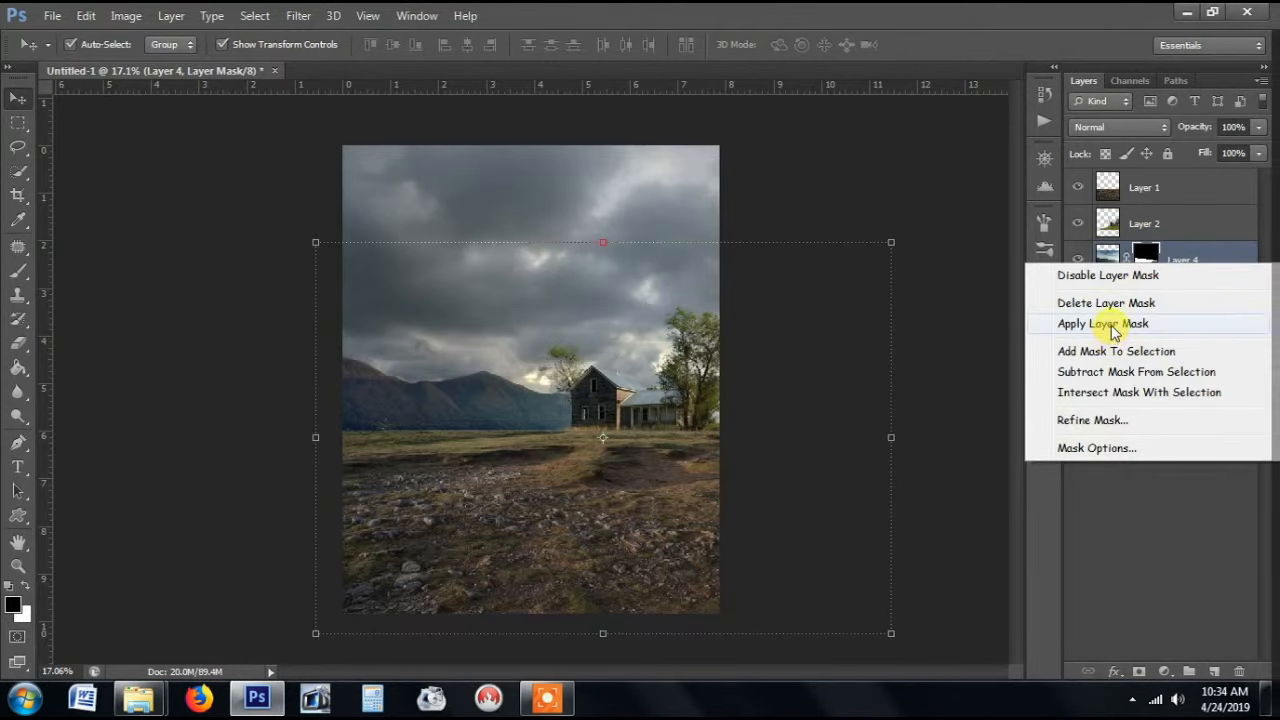
pyautogui.click(1105, 324)
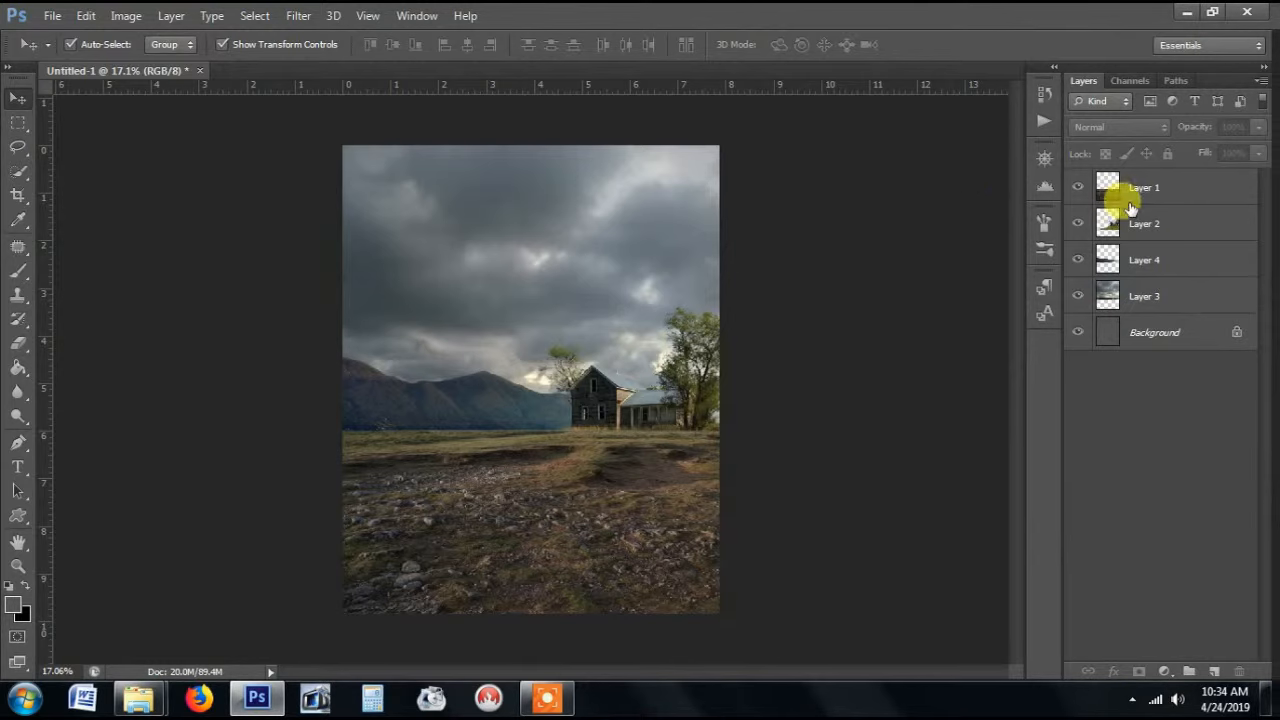
# Step: Open the woman's photo 001 from the hijab folder
pyautogui.click(52, 15)
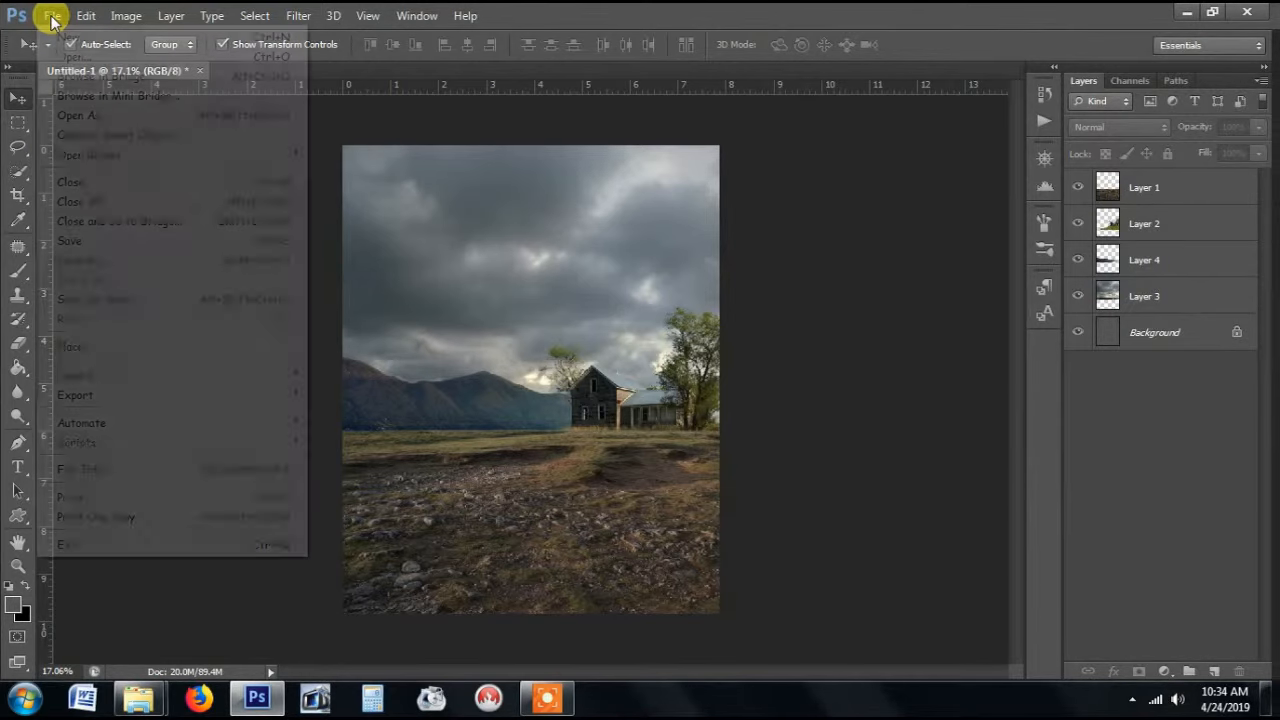
pyautogui.click(71, 57)
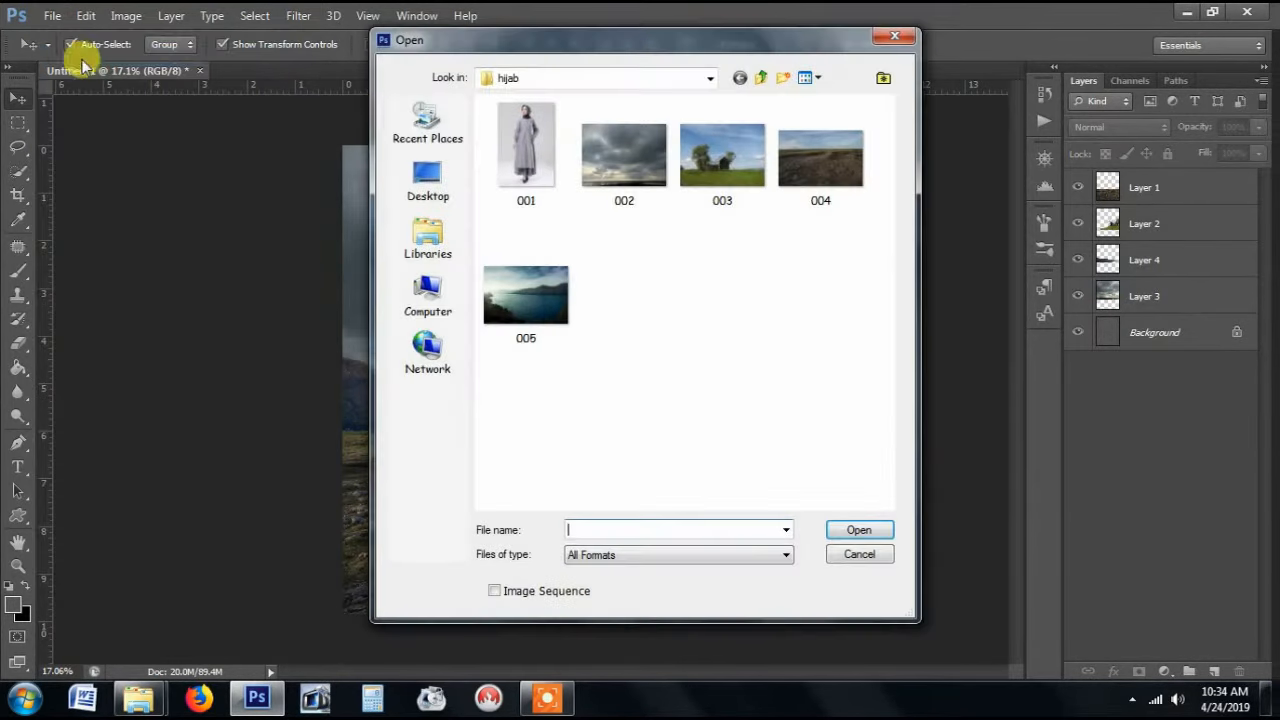
pyautogui.click(539, 132)
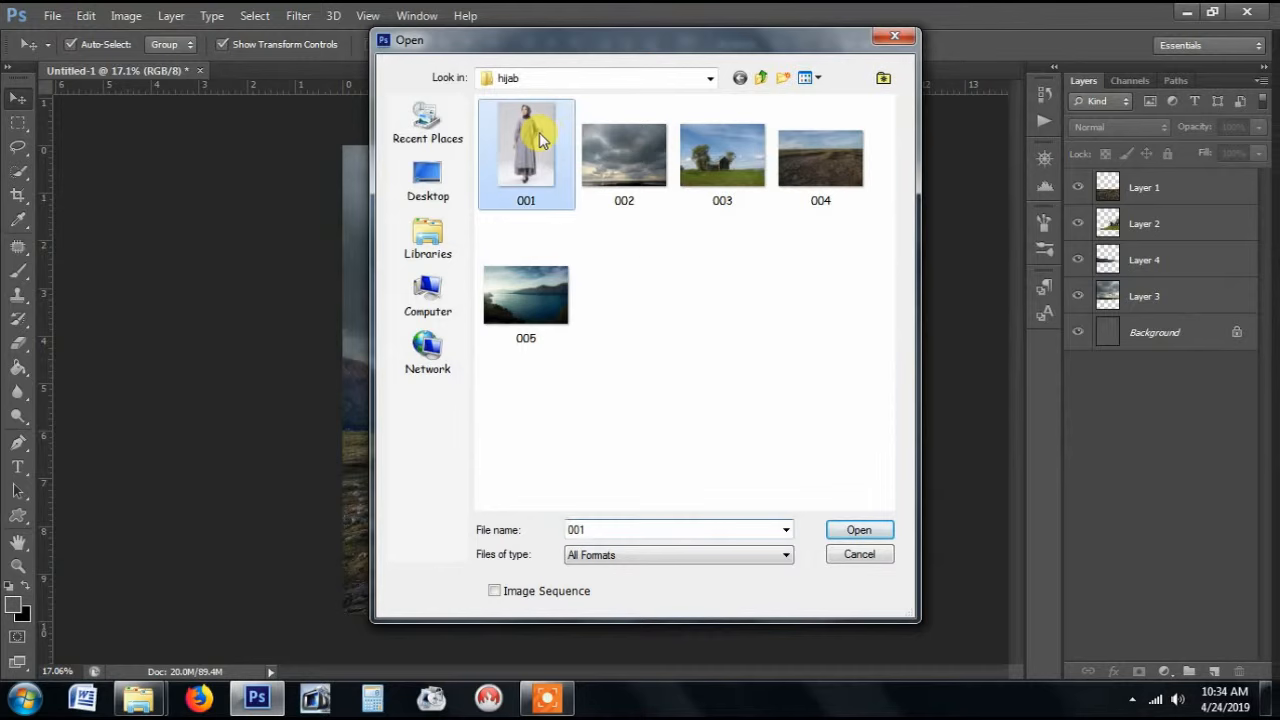
pyautogui.click(878, 533)
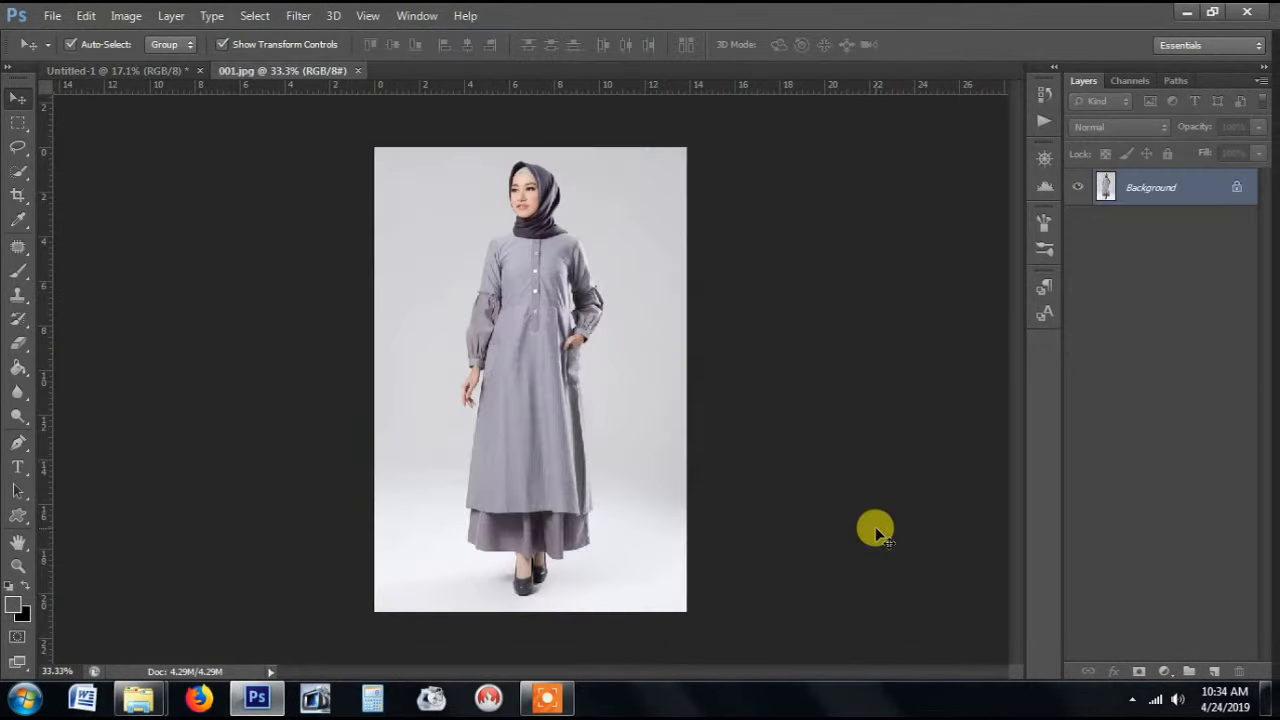
# Step: Select the whole woman with the Quick Selection tool and mask out the studio background
pyautogui.click(18, 171)
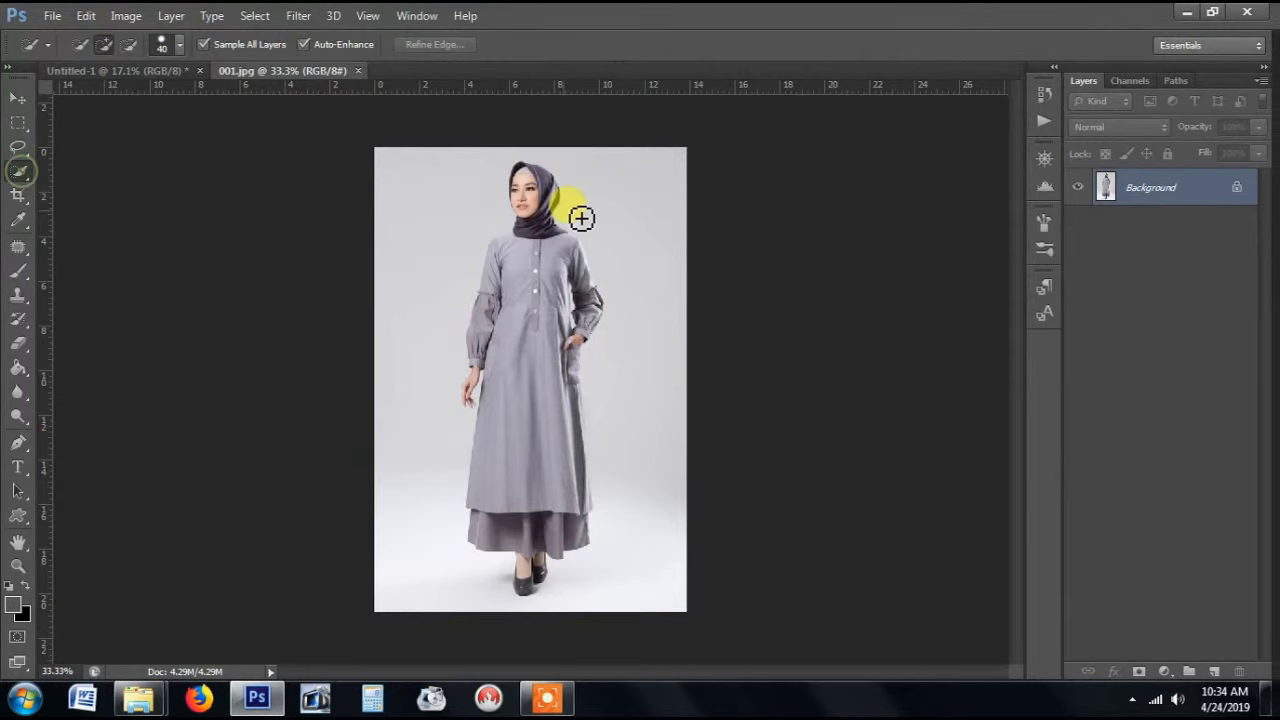
pyautogui.moveTo(538, 186)
pyautogui.mouseDown()
pyautogui.moveTo(552, 284)
pyautogui.moveTo(594, 326)
pyautogui.moveTo(560, 354)
pyautogui.moveTo(532, 301)
pyautogui.moveTo(531, 262)
pyautogui.moveTo(506, 298)
pyautogui.moveTo(485, 383)
pyautogui.mouseUp()
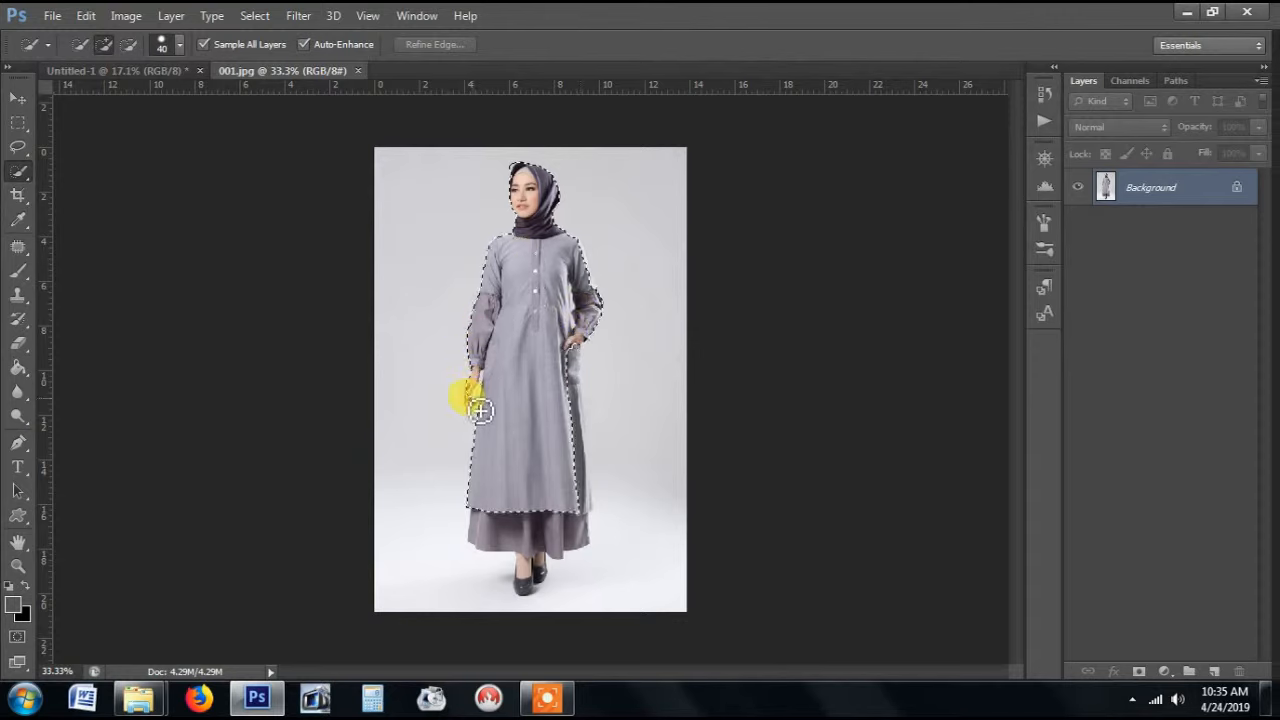
pyautogui.moveTo(476, 396)
pyautogui.mouseDown()
pyautogui.moveTo(501, 469)
pyautogui.moveTo(497, 542)
pyautogui.moveTo(579, 543)
pyautogui.moveTo(577, 357)
pyautogui.moveTo(577, 419)
pyautogui.moveTo(533, 593)
pyautogui.moveTo(571, 466)
pyautogui.mouseUp()
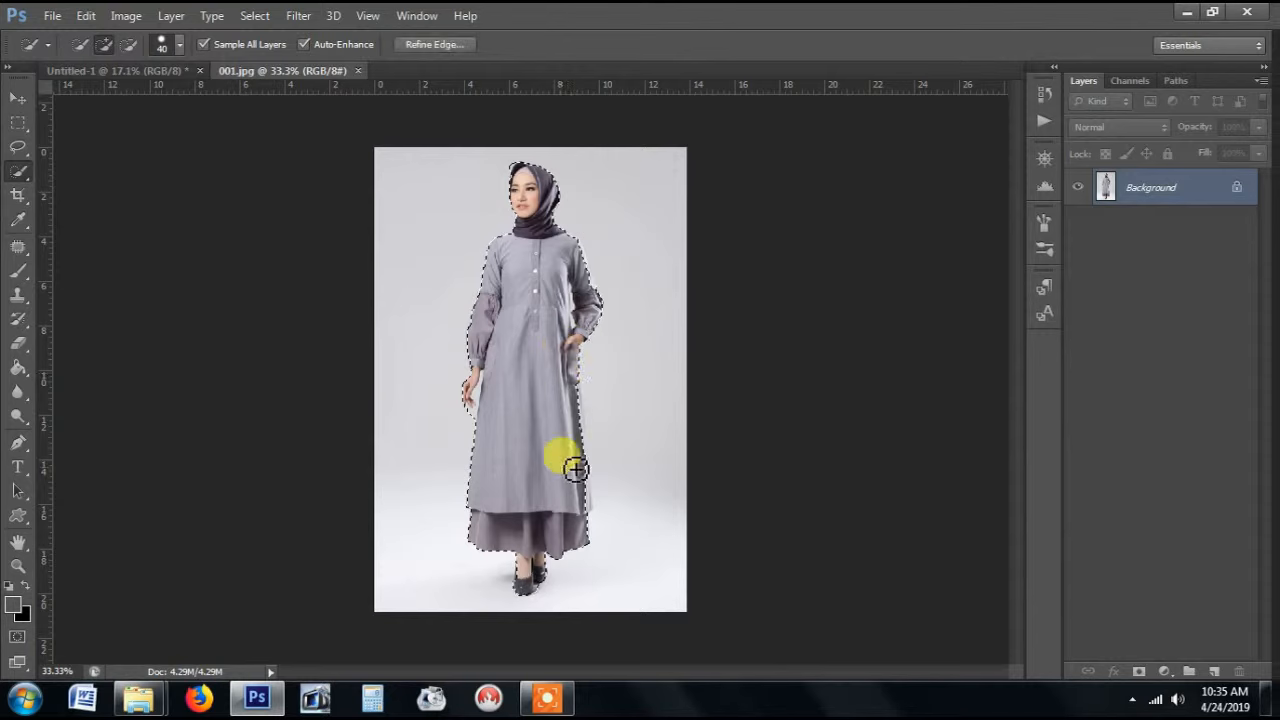
pyautogui.click(1136, 671)
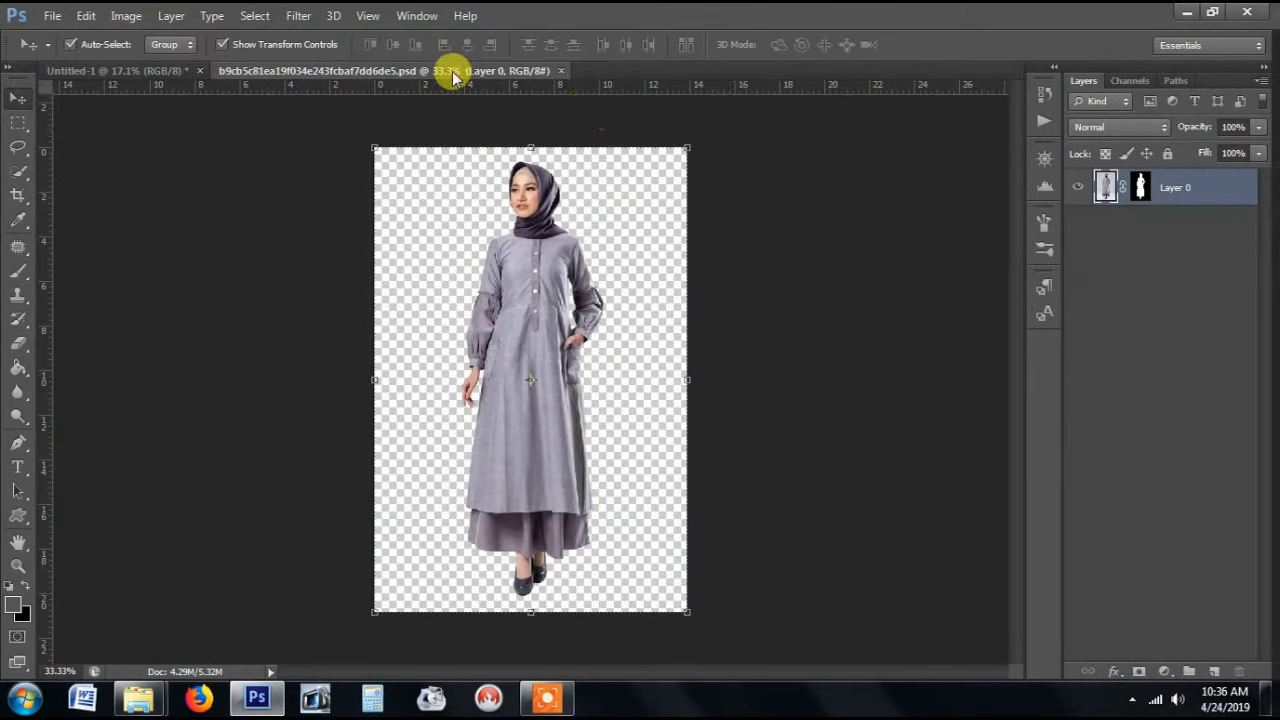
# Step: Copy the masked woman into the Untitled-1 composite and close her source document
pyautogui.moveTo(457, 69); pyautogui.dragTo(506, 513)
pyautogui.moveTo(463, 600); pyautogui.dragTo(557, 372)
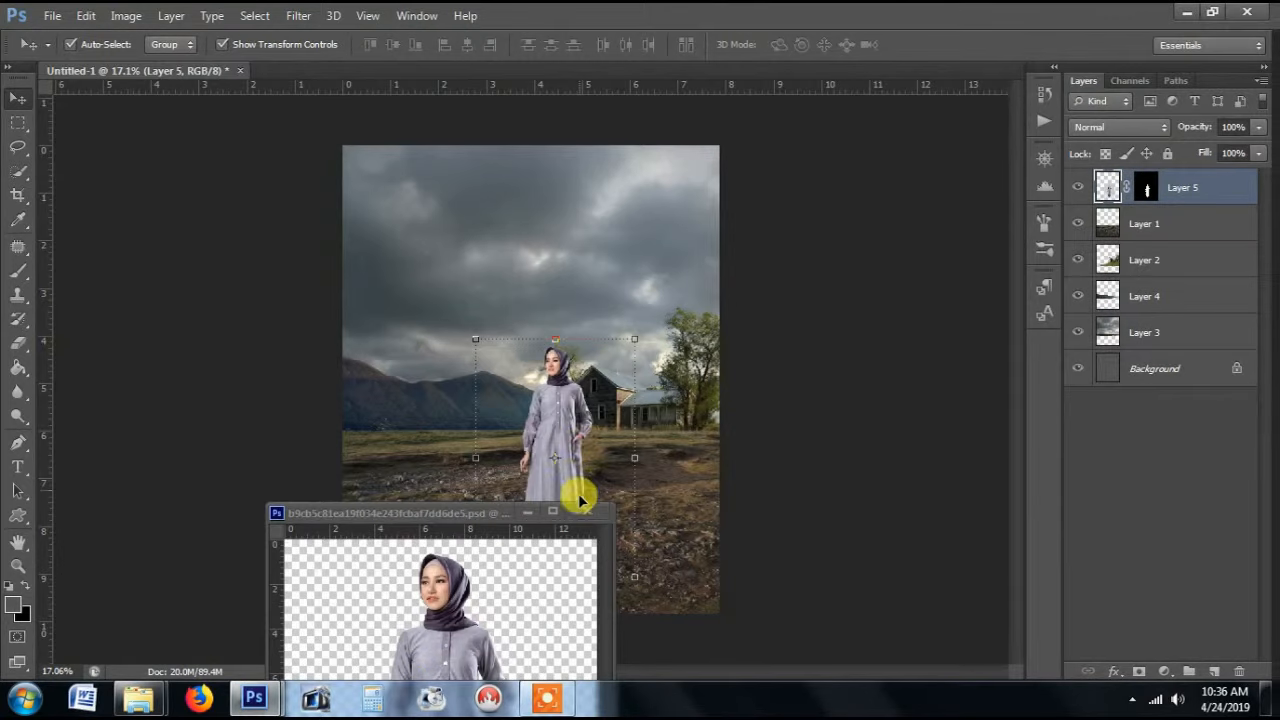
pyautogui.click(589, 513)
# Step: Scale the woman down to about 81% and place her on the rocky ground near the farmhouse
pyautogui.moveTo(579, 516)
pyautogui.mouseDown()
pyautogui.moveTo(566, 492)
pyautogui.moveTo(568, 503)
pyautogui.mouseUp()
pyautogui.hotkey('ctrl', 't')
pyautogui.moveTo(634, 339); pyautogui.dragTo(612, 341)
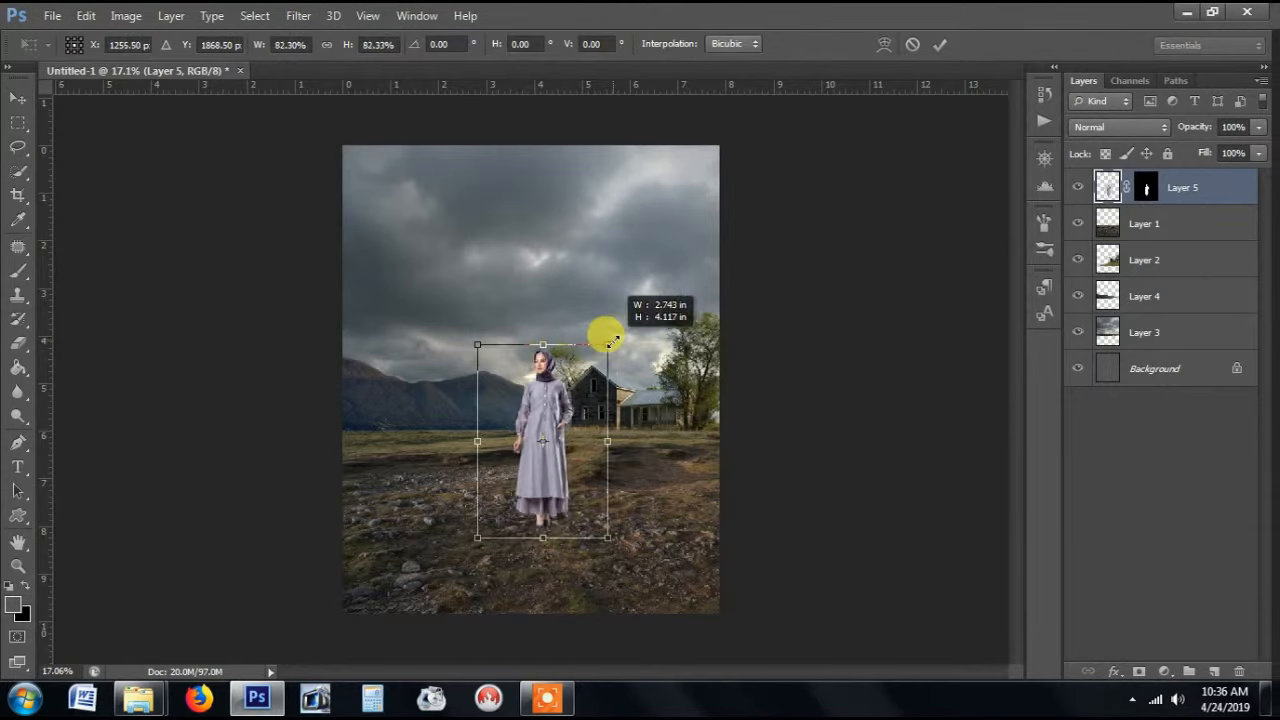
pyautogui.click(940, 44)
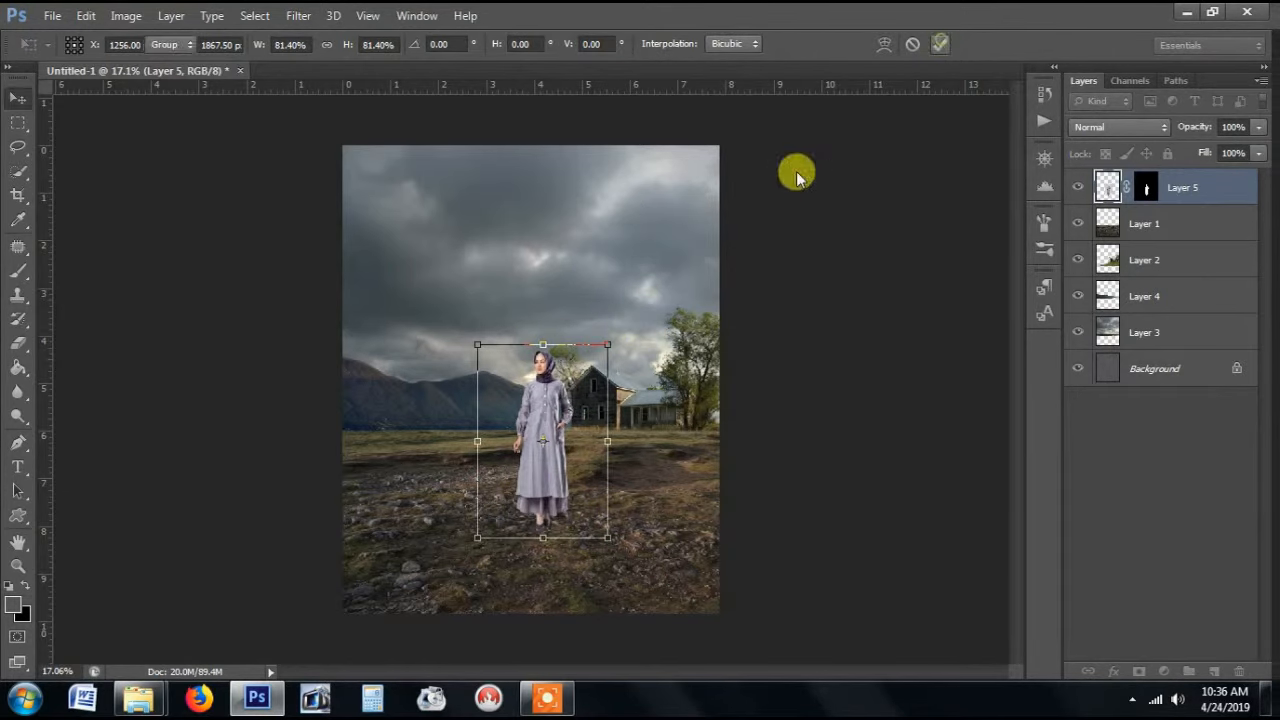
# Step: Move the woman slightly lower on the rocky ground and nudge her a little to the left
pyautogui.moveTo(563, 468); pyautogui.dragTo(571, 467)
pyautogui.hotkey('shift', 'Left')
pyautogui.hotkey('shift', 'Left')
pyautogui.hotkey('shift', 'Left')
pyautogui.hotkey('shift', 'Left')
pyautogui.hotkey('shift', 'Left')
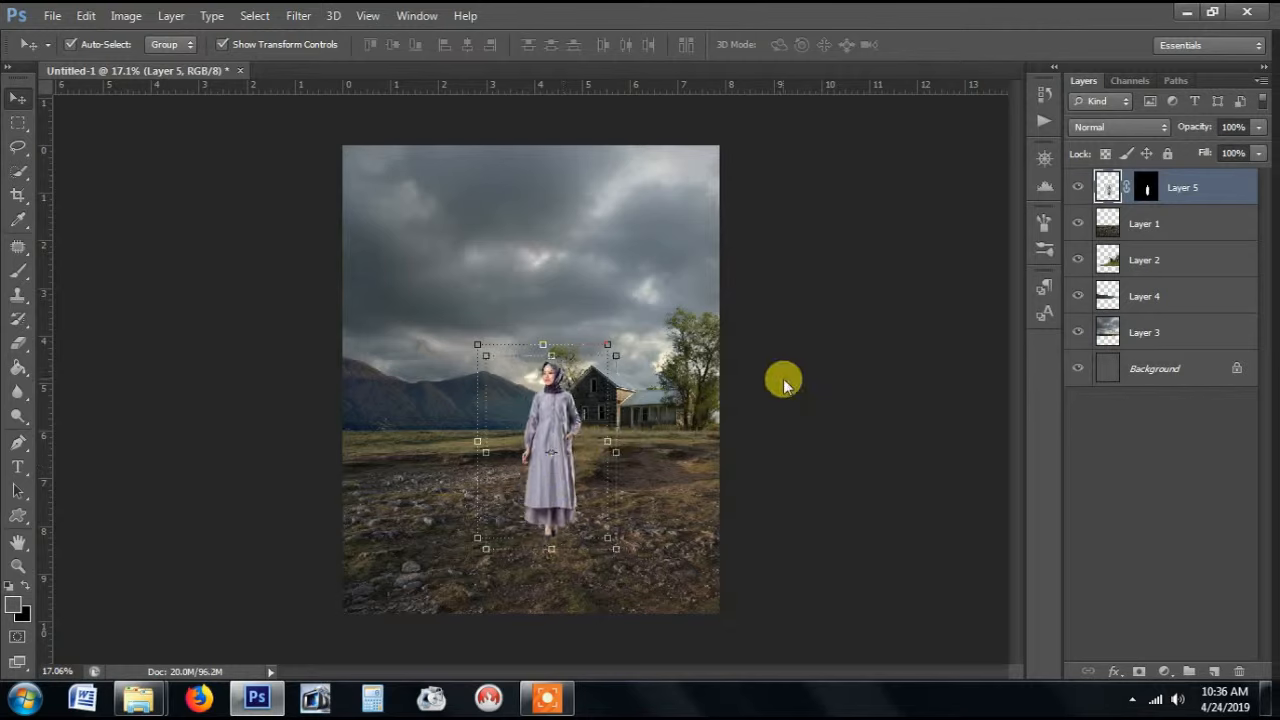
pyautogui.click(784, 381)
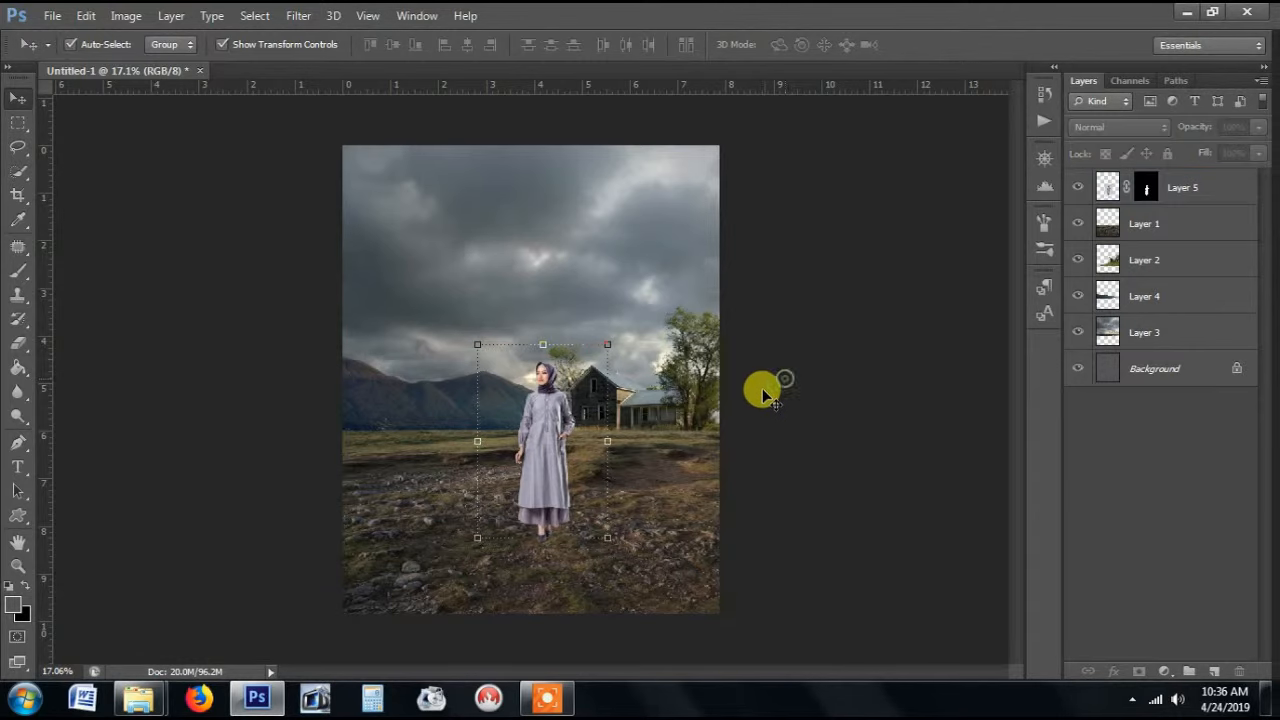
# Step: Scale the woman down further to about 92% of her size
pyautogui.scroll(1, 760, 388)
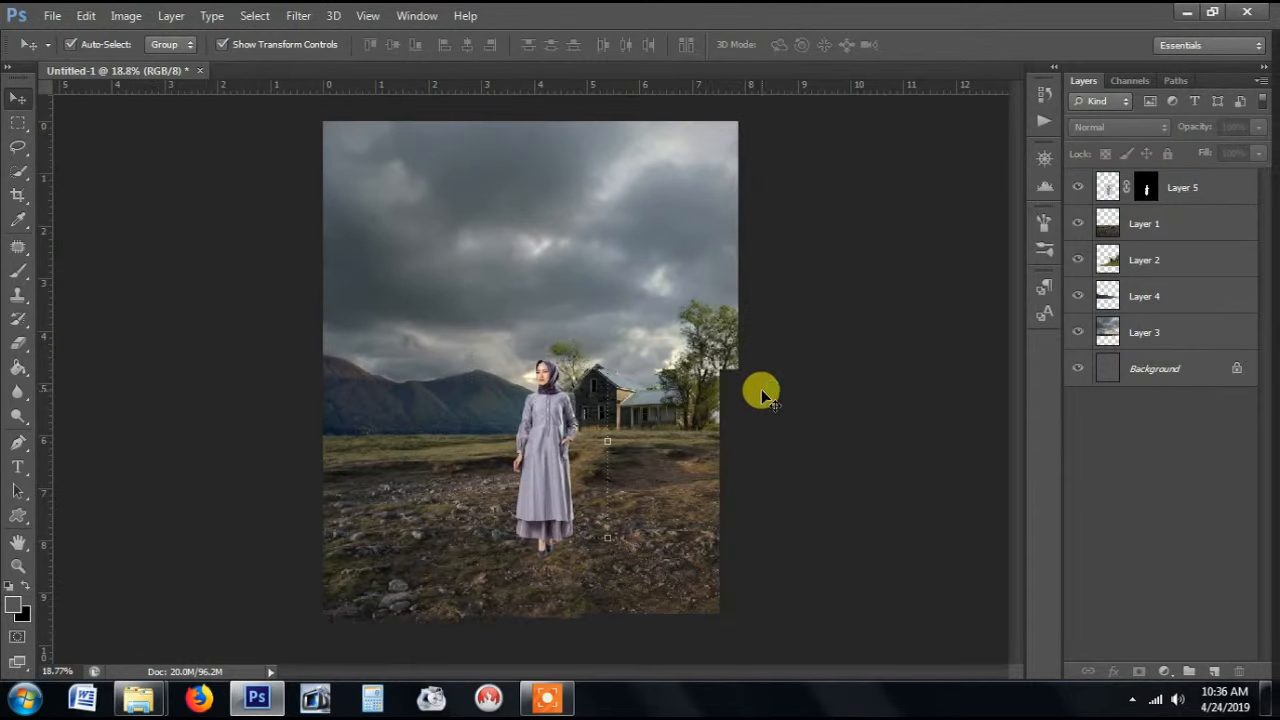
pyautogui.click(543, 457)
pyautogui.hotkey('ctrl', 't')
pyautogui.moveTo(615, 354); pyautogui.dragTo(612, 359)
pyautogui.click(940, 44)
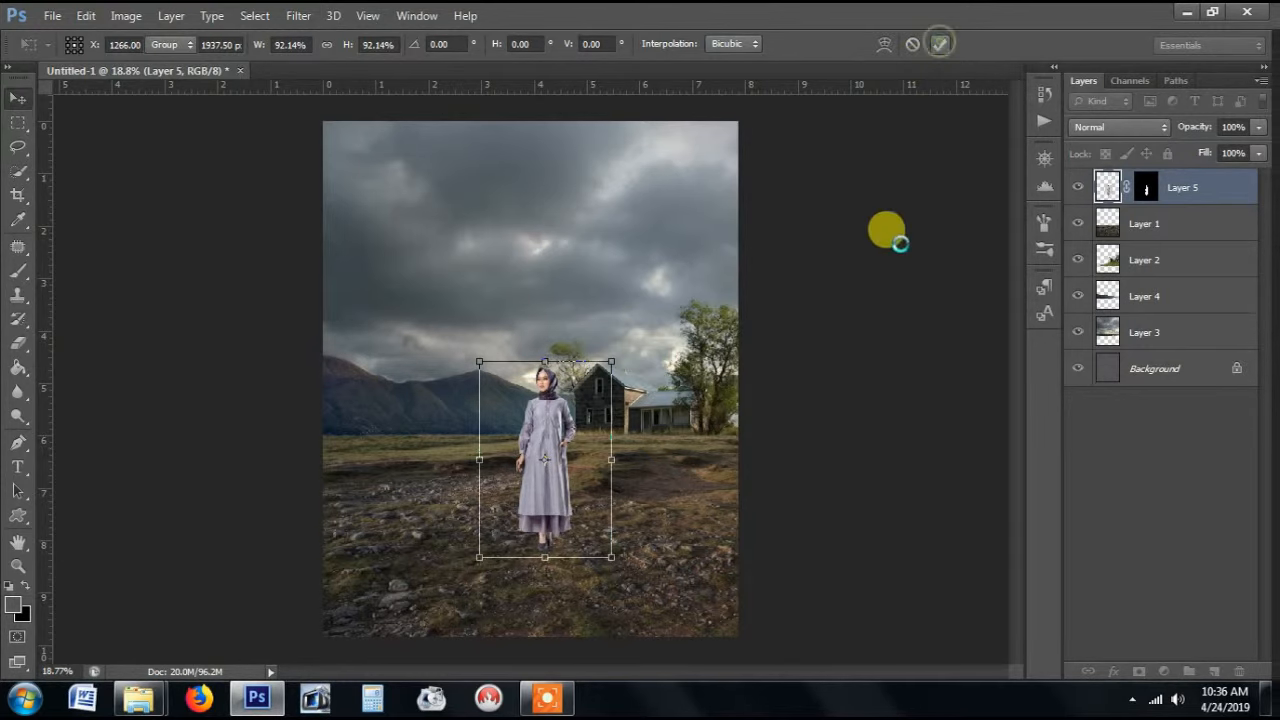
pyautogui.scroll(-1, 901, 250)
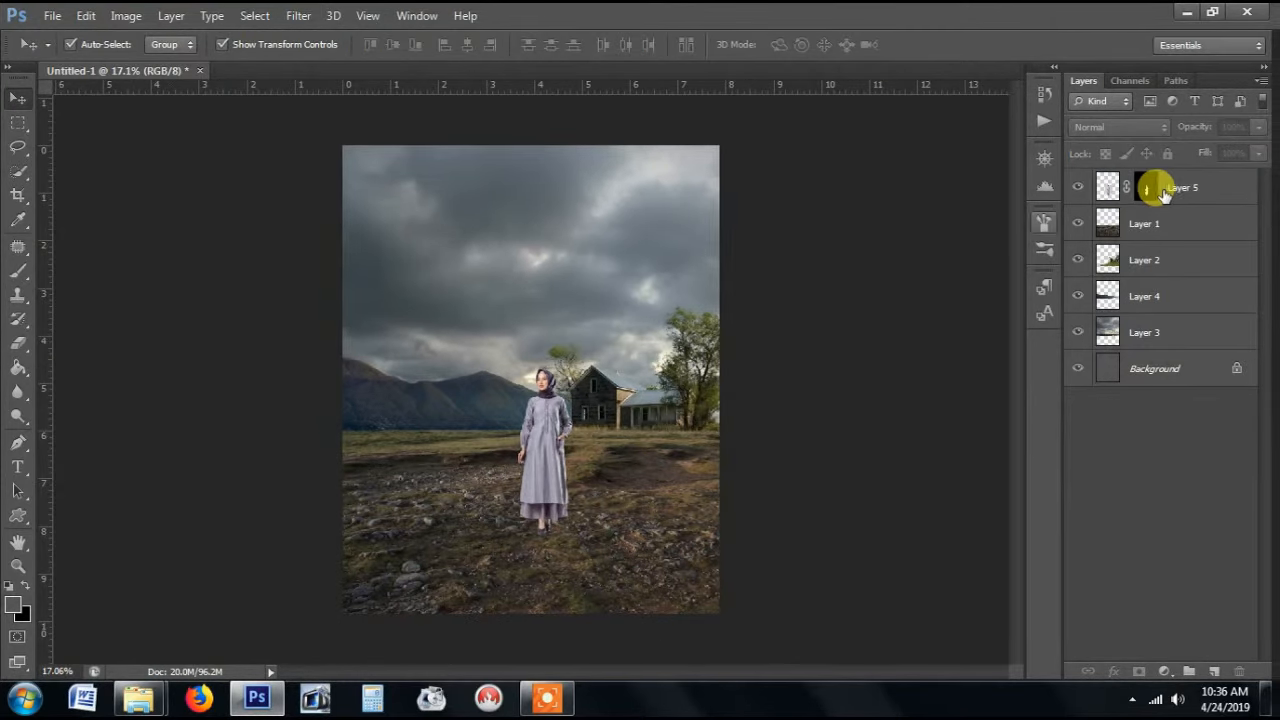
# Step: Apply the woman layer's mask permanently
pyautogui.click(1143, 188)
pyautogui.rightClick(1143, 190)
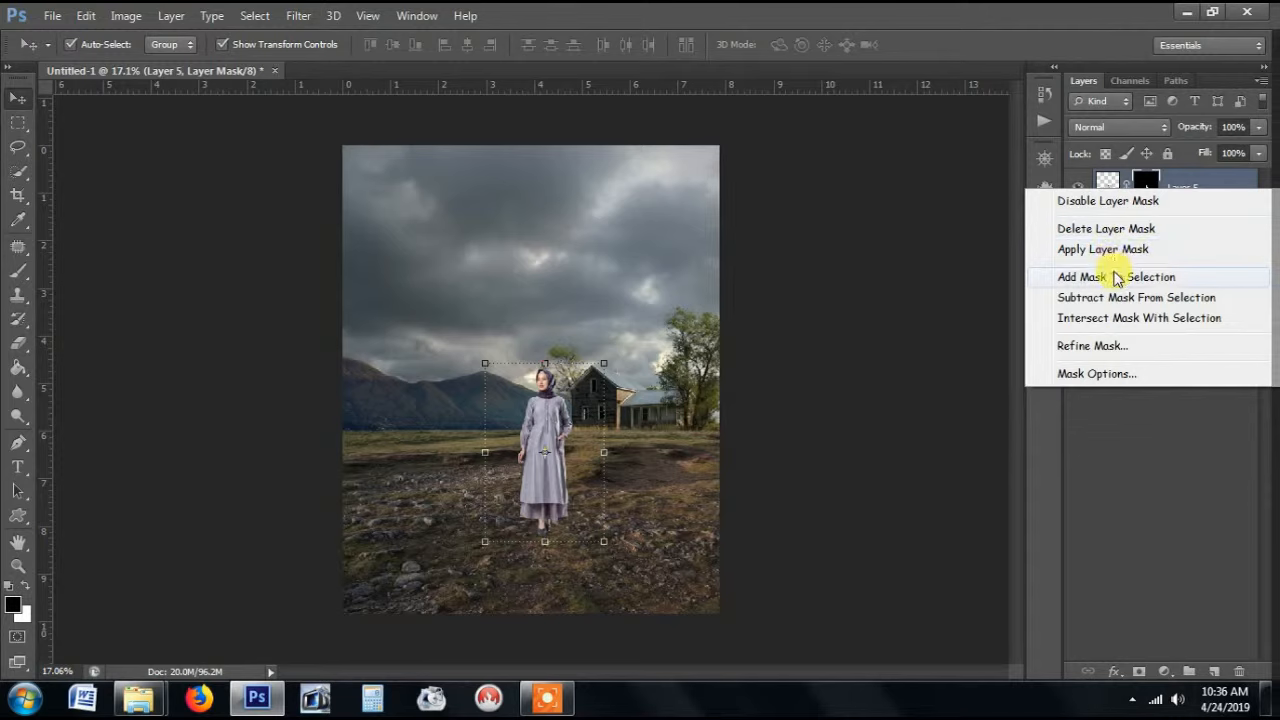
pyautogui.click(1114, 249)
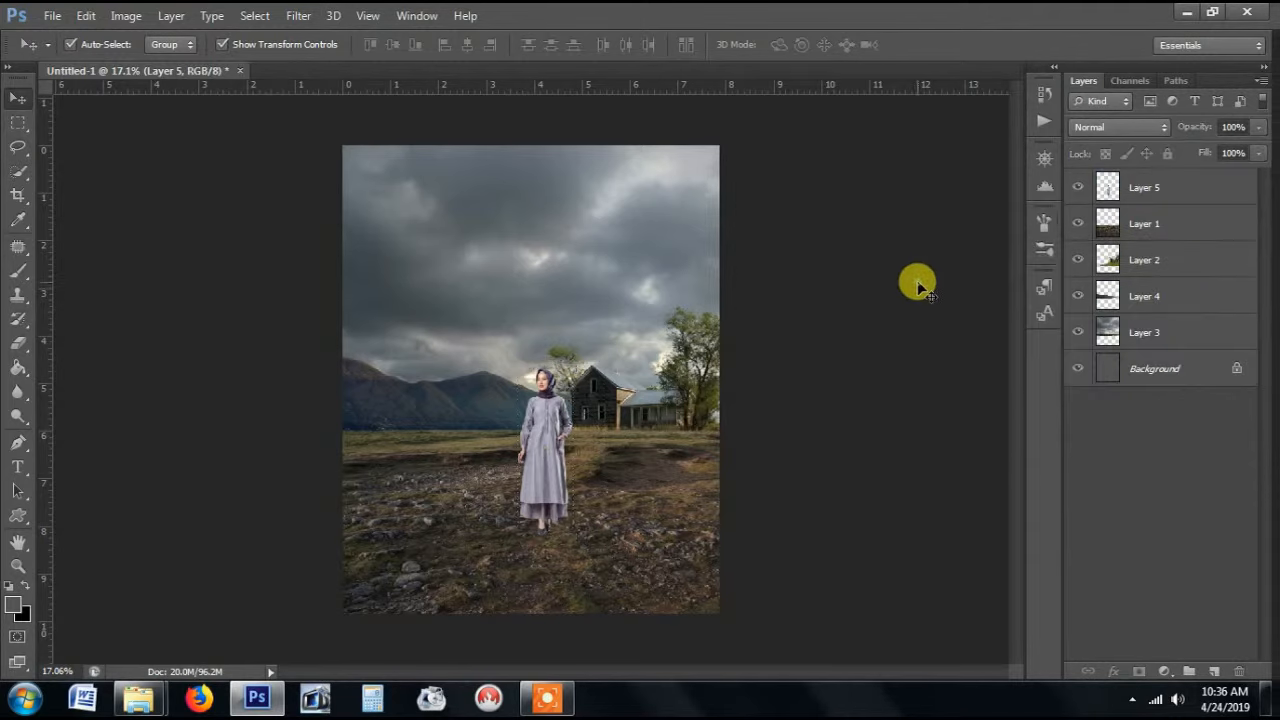
# Step: Duplicate the woman layer and turn the lower one black using Levels with black input 253 and white output 0
pyautogui.moveTo(1207, 184); pyautogui.dragTo(1216, 668)
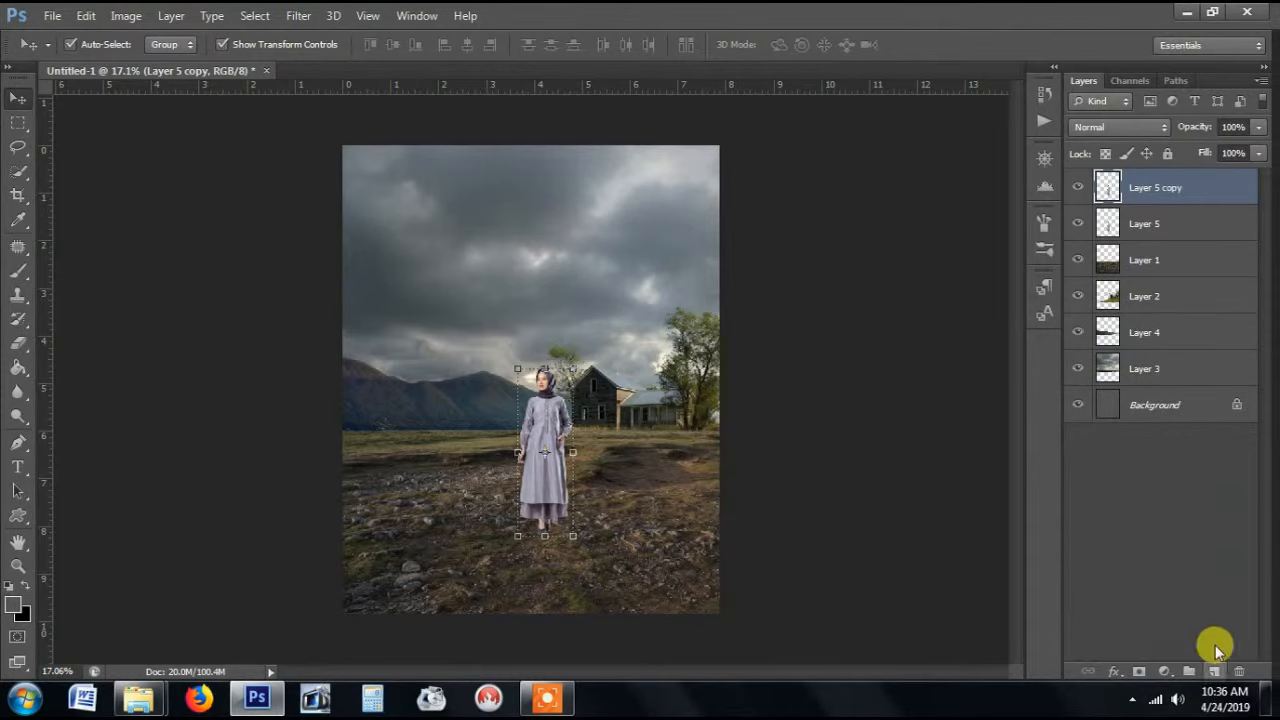
pyautogui.click(1160, 222)
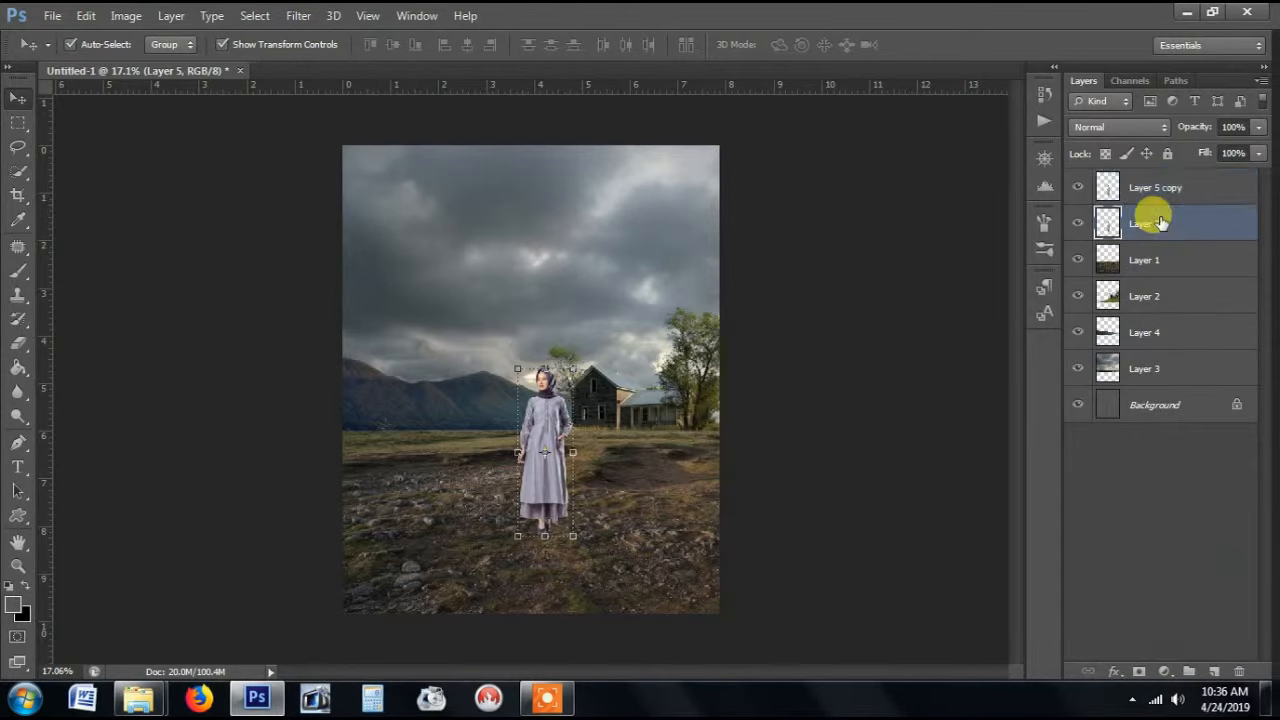
pyautogui.hotkey('ctrl', 'l')
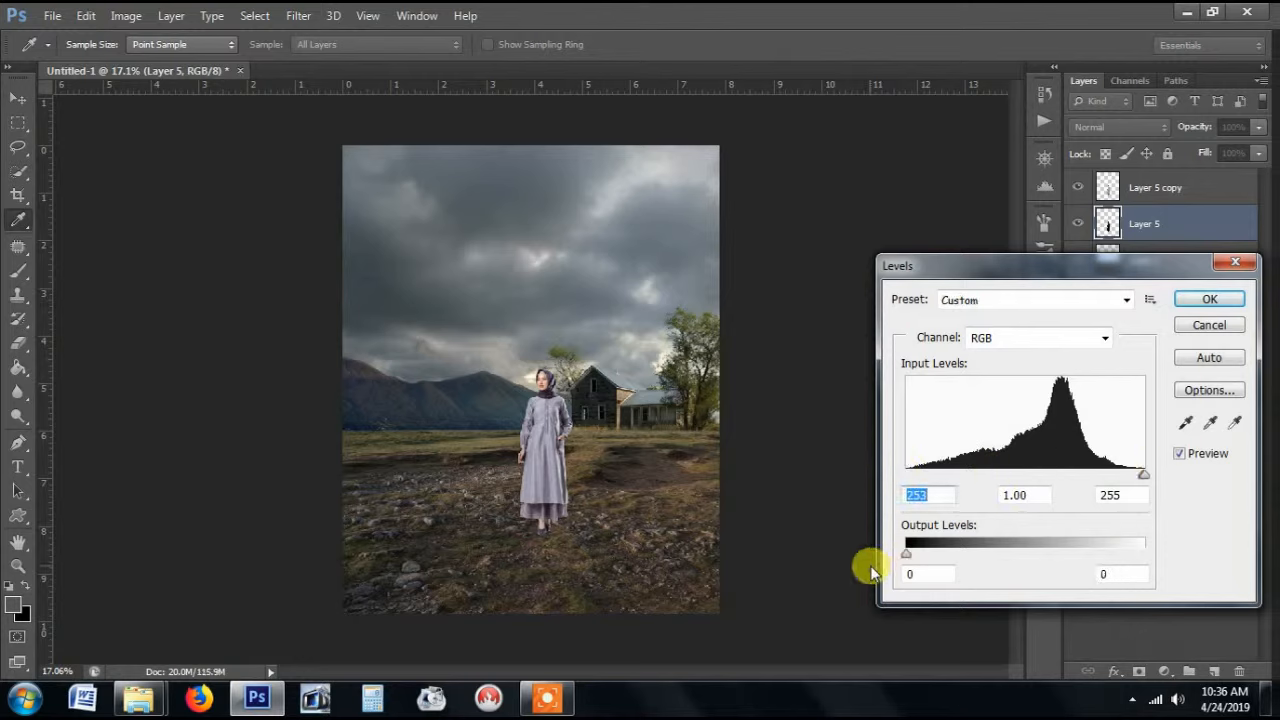
pyautogui.click(1210, 300)
# Step: Flip the black silhouette below the woman's feet and distort it into a shadow slanting toward the canvas's lower-left corner
pyautogui.hotkey('ctrl', 't')
pyautogui.moveTo(543, 365); pyautogui.dragTo(552, 613)
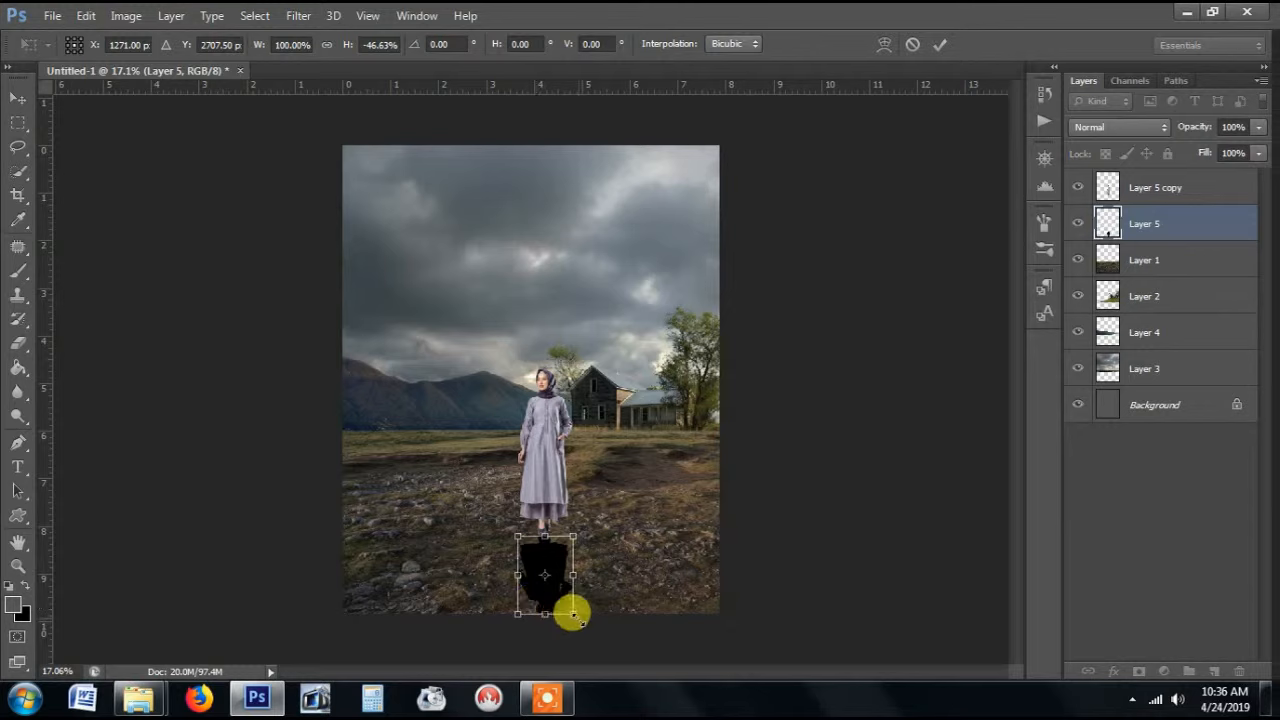
pyautogui.rightClick(552, 596)
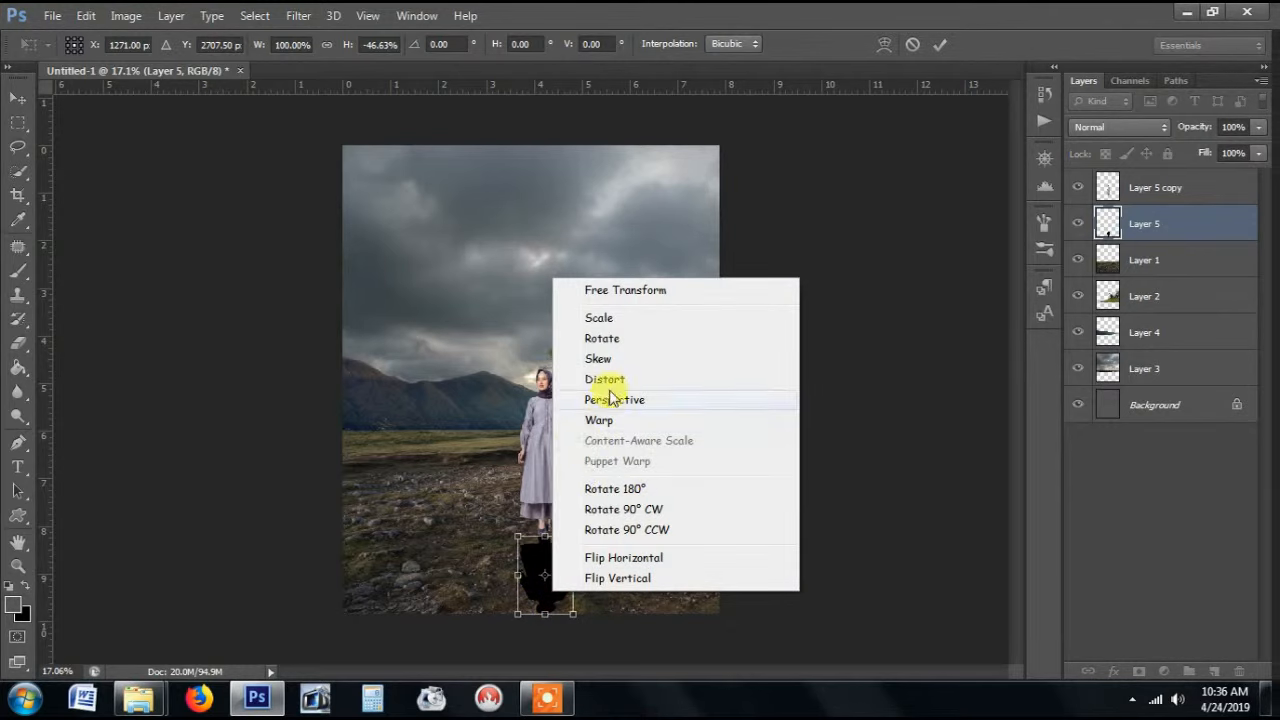
pyautogui.click(614, 381)
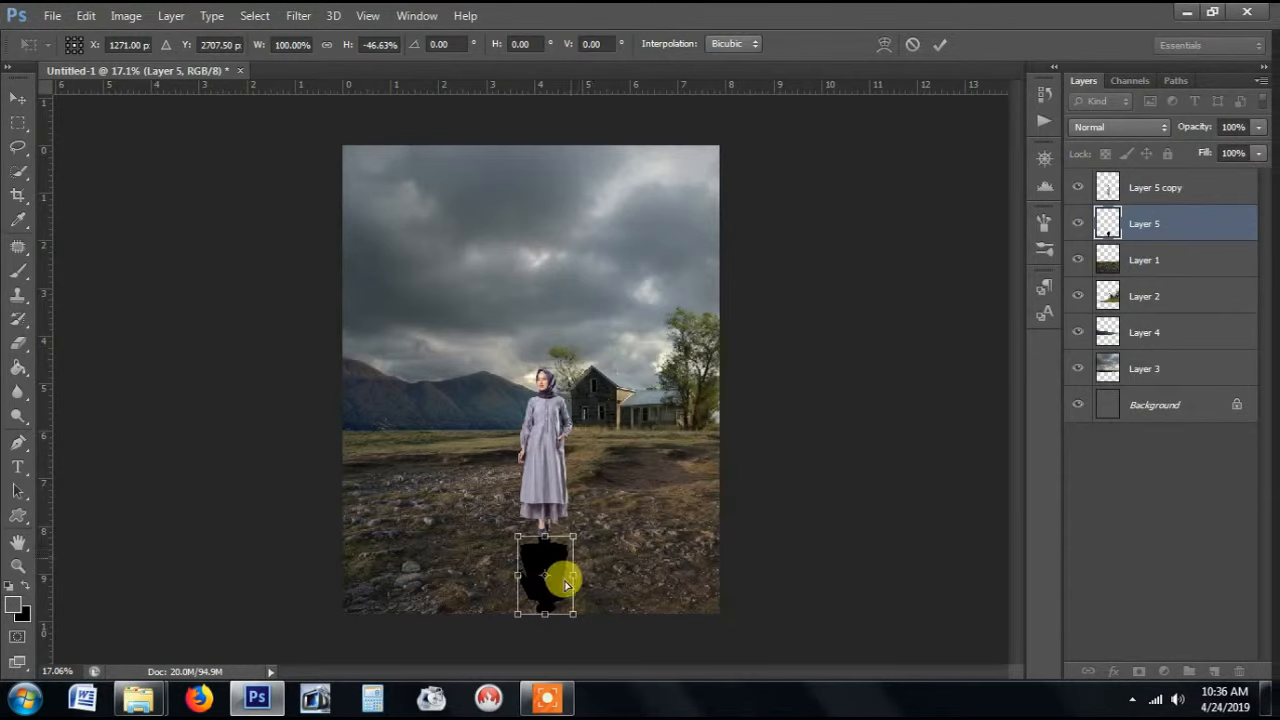
pyautogui.moveTo(545, 613); pyautogui.dragTo(381, 614)
pyautogui.moveTo(574, 541)
pyautogui.mouseDown()
pyautogui.moveTo(514, 531)
pyautogui.moveTo(550, 541)
pyautogui.mouseUp()
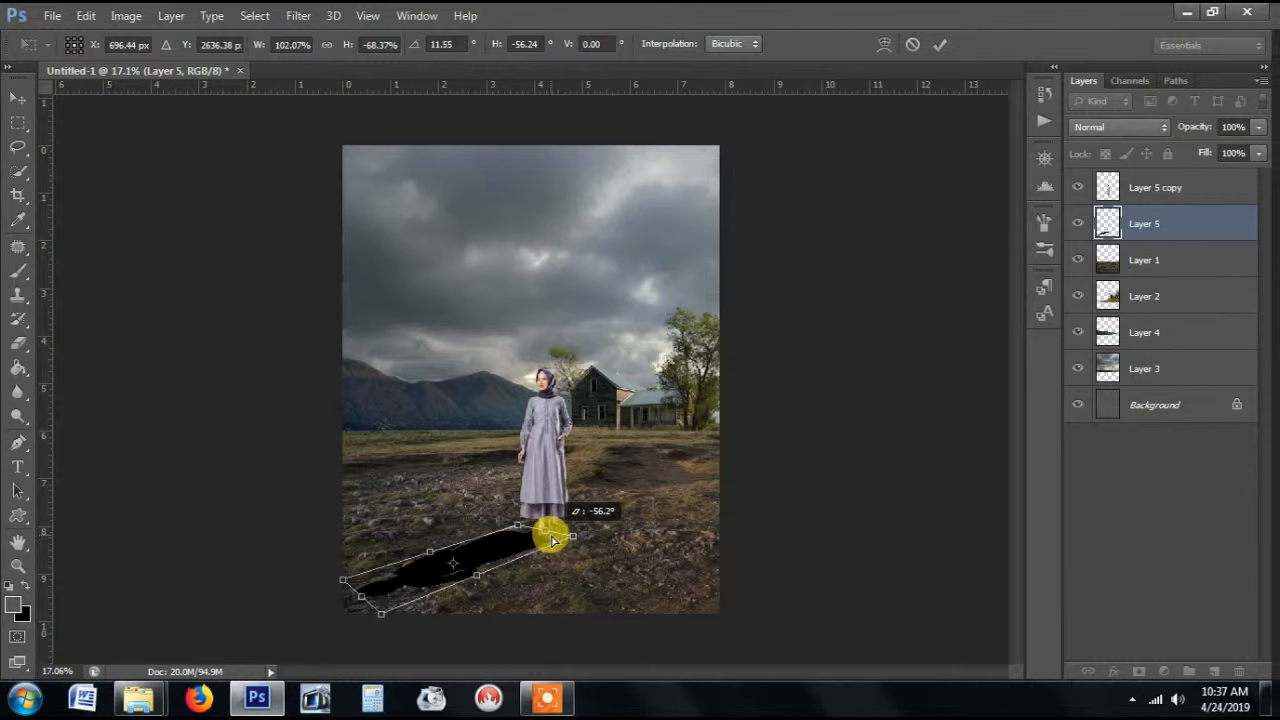
pyautogui.moveTo(343, 580); pyautogui.dragTo(335, 575)
pyautogui.moveTo(380, 618); pyautogui.dragTo(369, 614)
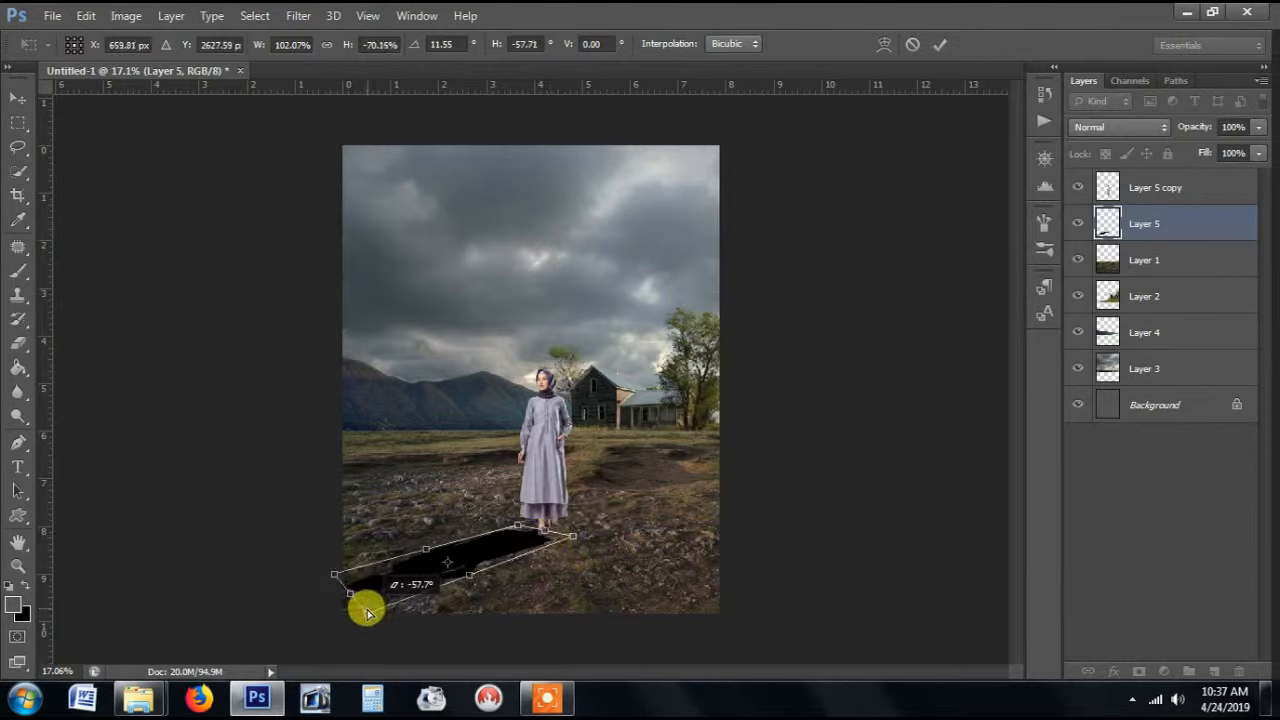
pyautogui.click(940, 44)
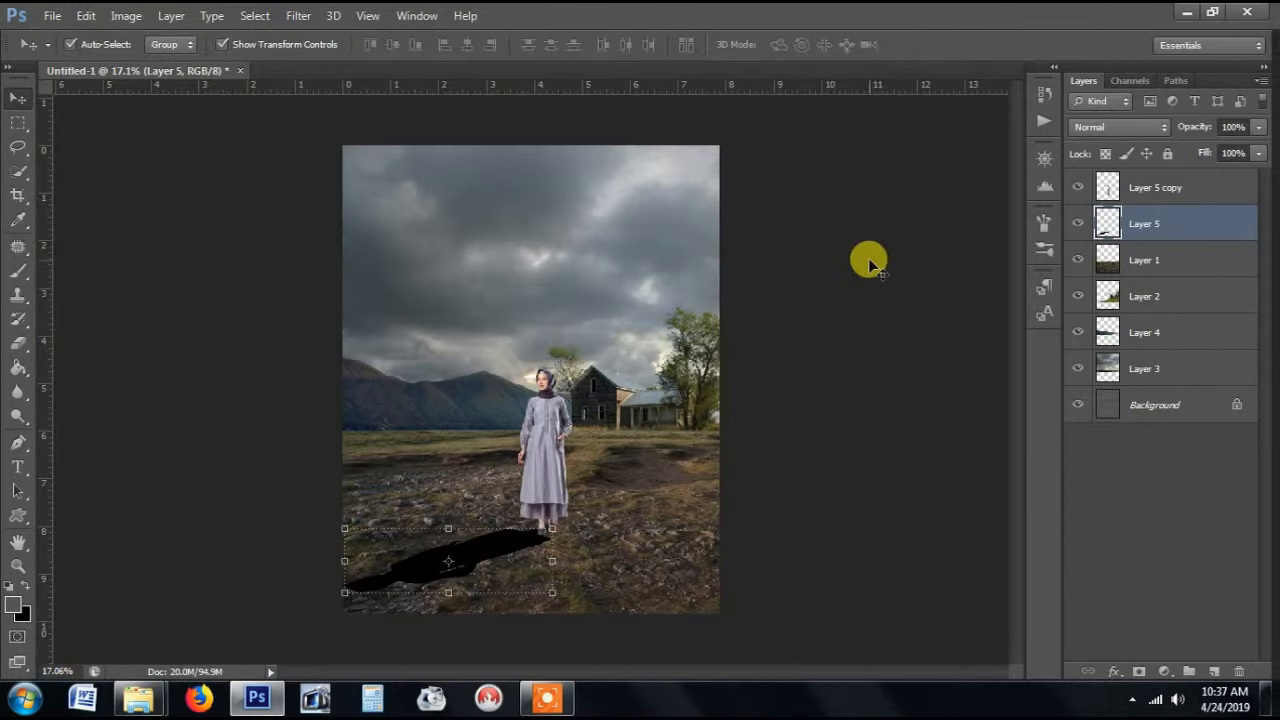
# Step: Align the shadow with the woman's shoes and set the shadow layer's opacity to 30%
pyautogui.click(867, 261)
pyautogui.scroll(6, 530, 556)
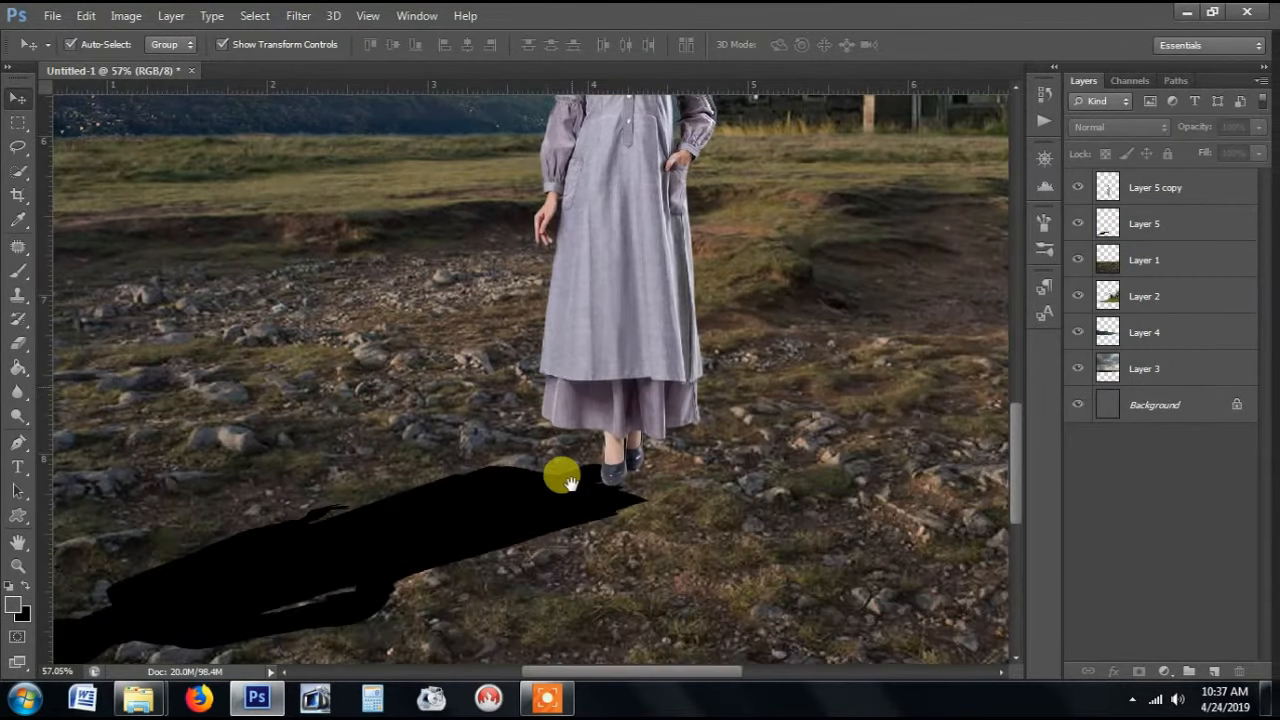
pyautogui.moveTo(551, 503); pyautogui.dragTo(574, 509)
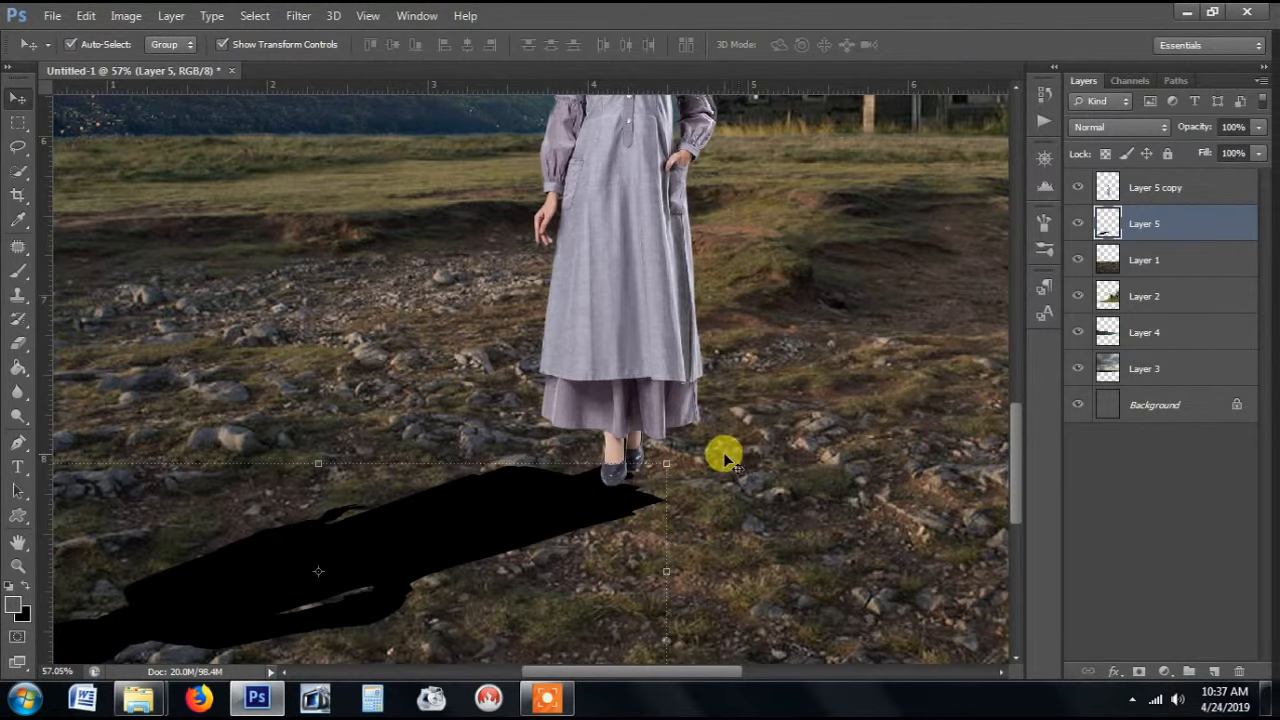
pyautogui.scroll(-4, 724, 458)
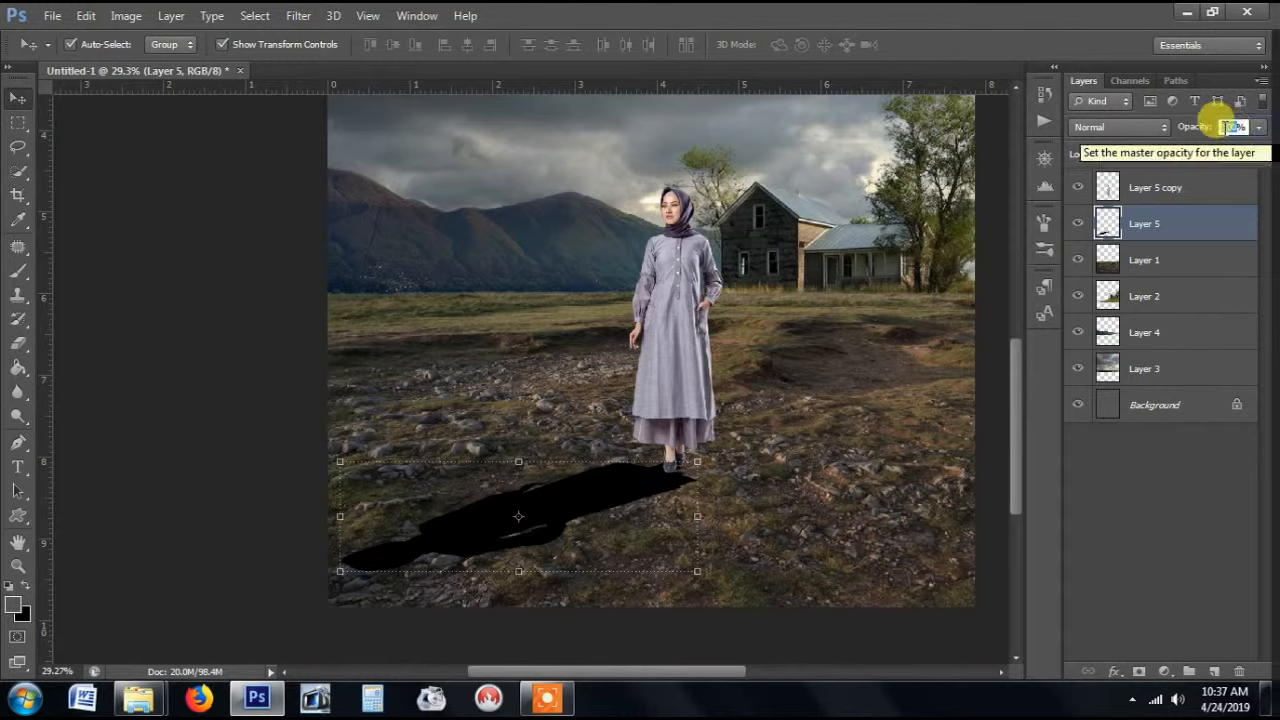
pyautogui.write('30')
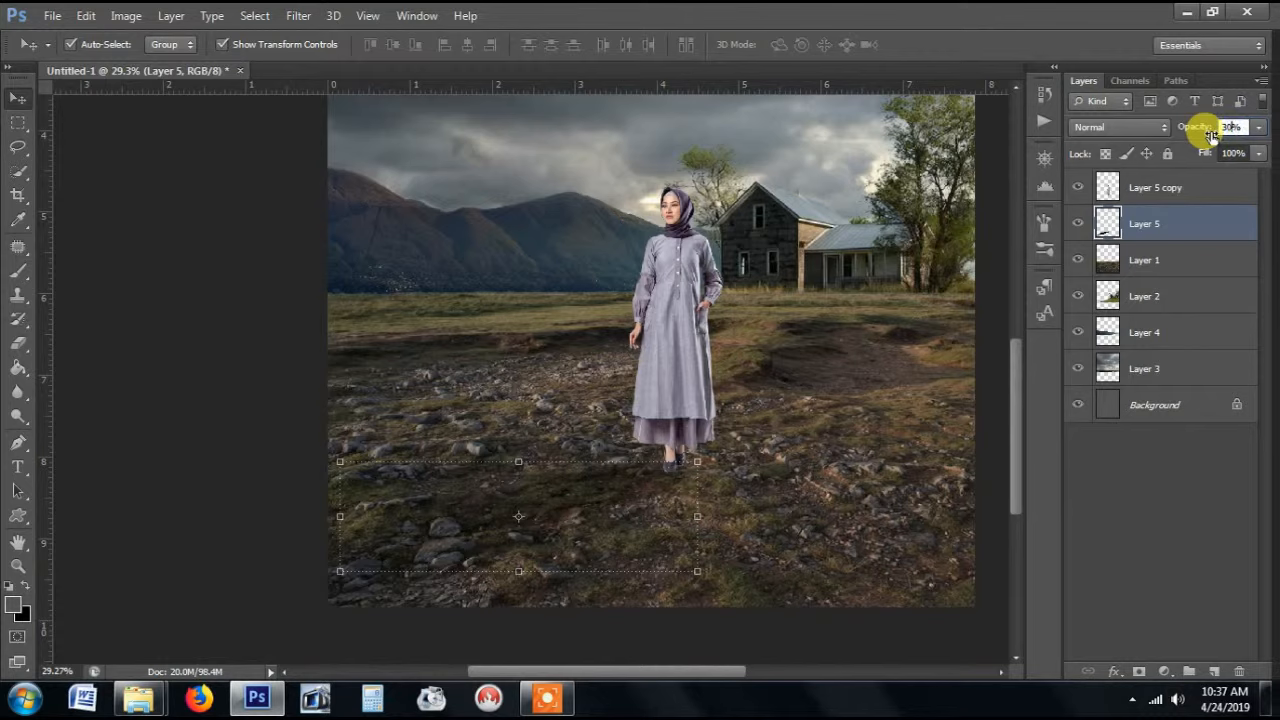
pyautogui.click(277, 248)
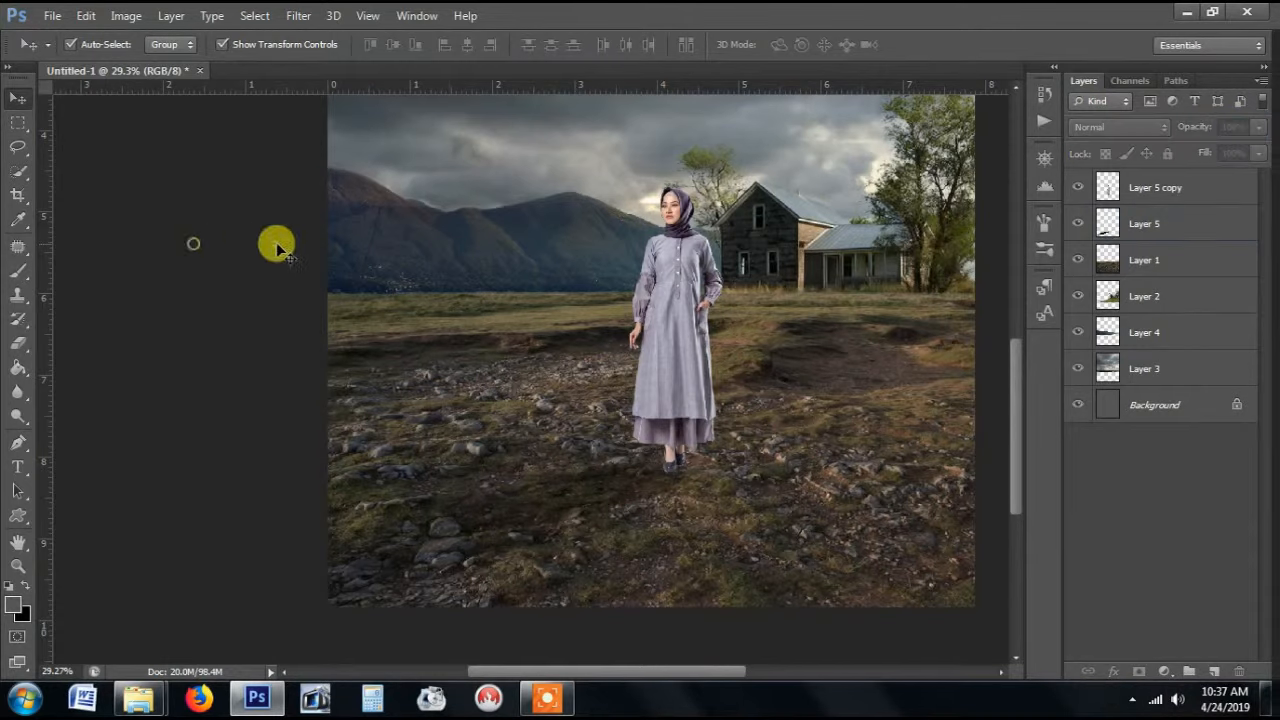
# Step: Apply a Gaussian Blur with a 5.0 pixel radius to the shadow layer
pyautogui.click(1197, 230)
pyautogui.click(298, 16)
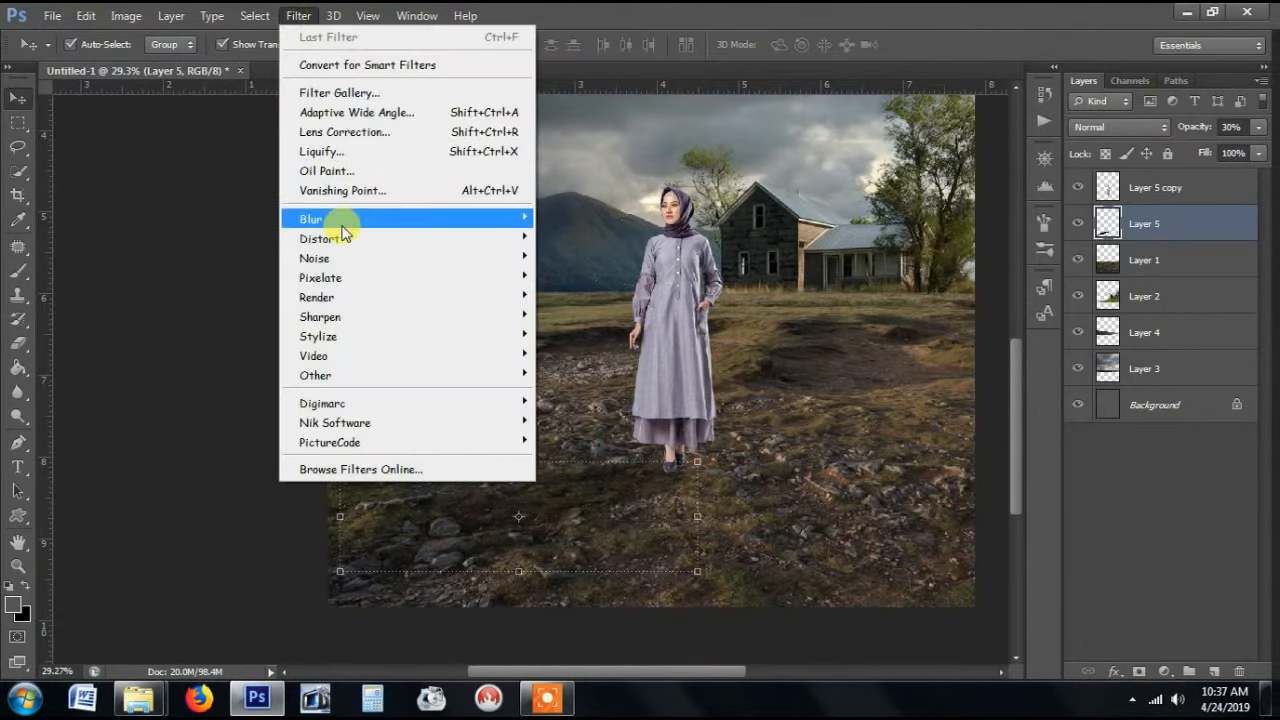
pyautogui.moveTo(342, 232)
pyautogui.click(634, 360)
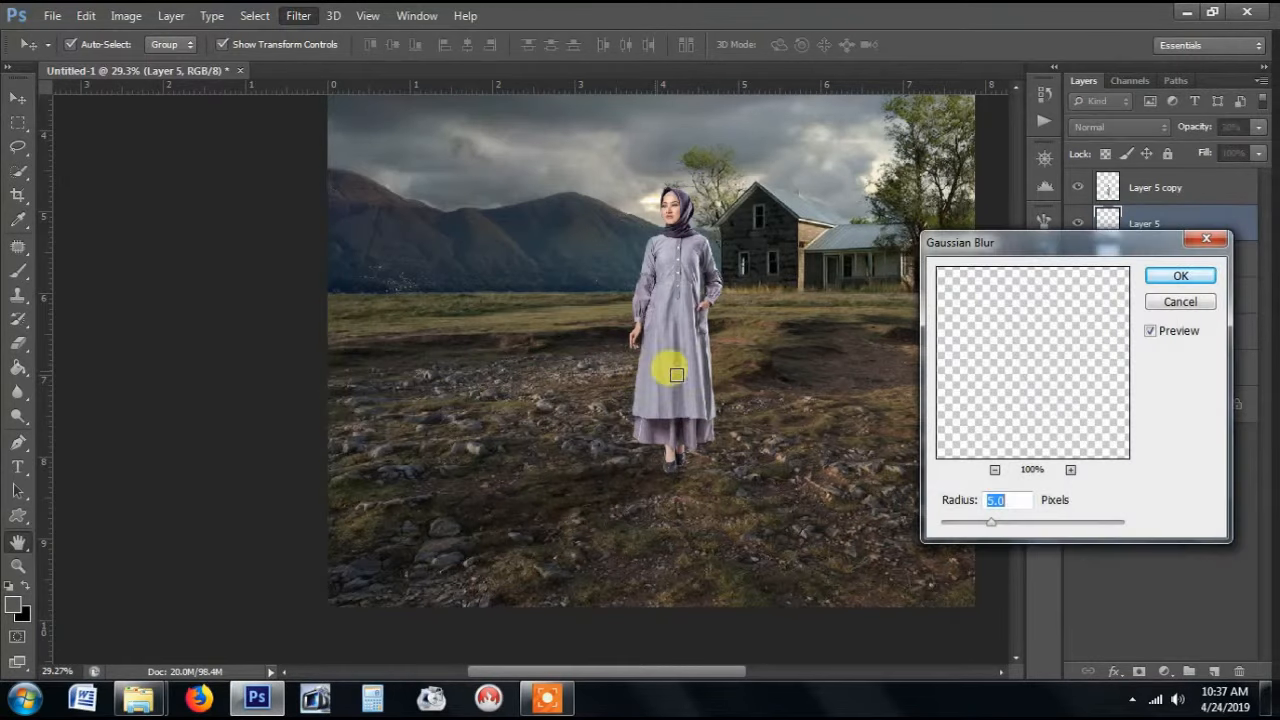
pyautogui.click(1166, 283)
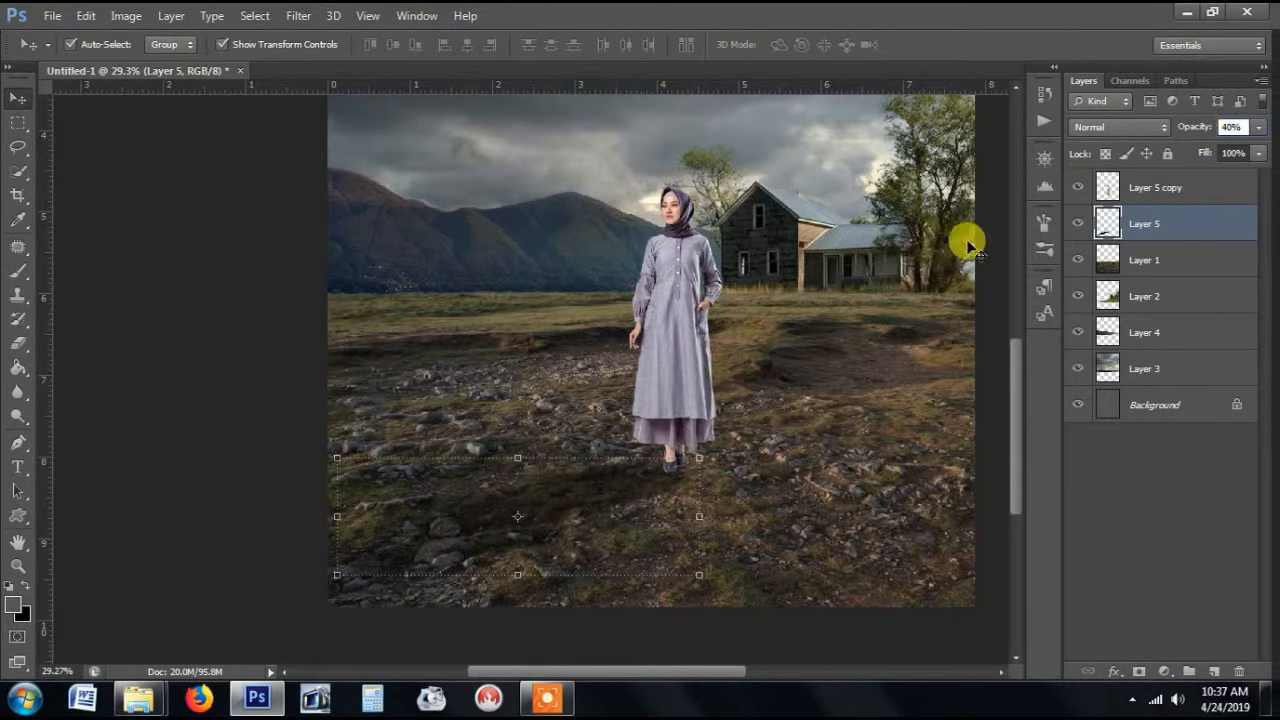
# Step: Add a Vibrance adjustment layer above the cloudy sky layer and clip it to that layer
pyautogui.click(180, 292)
pyautogui.scroll(-3, 390, 324)
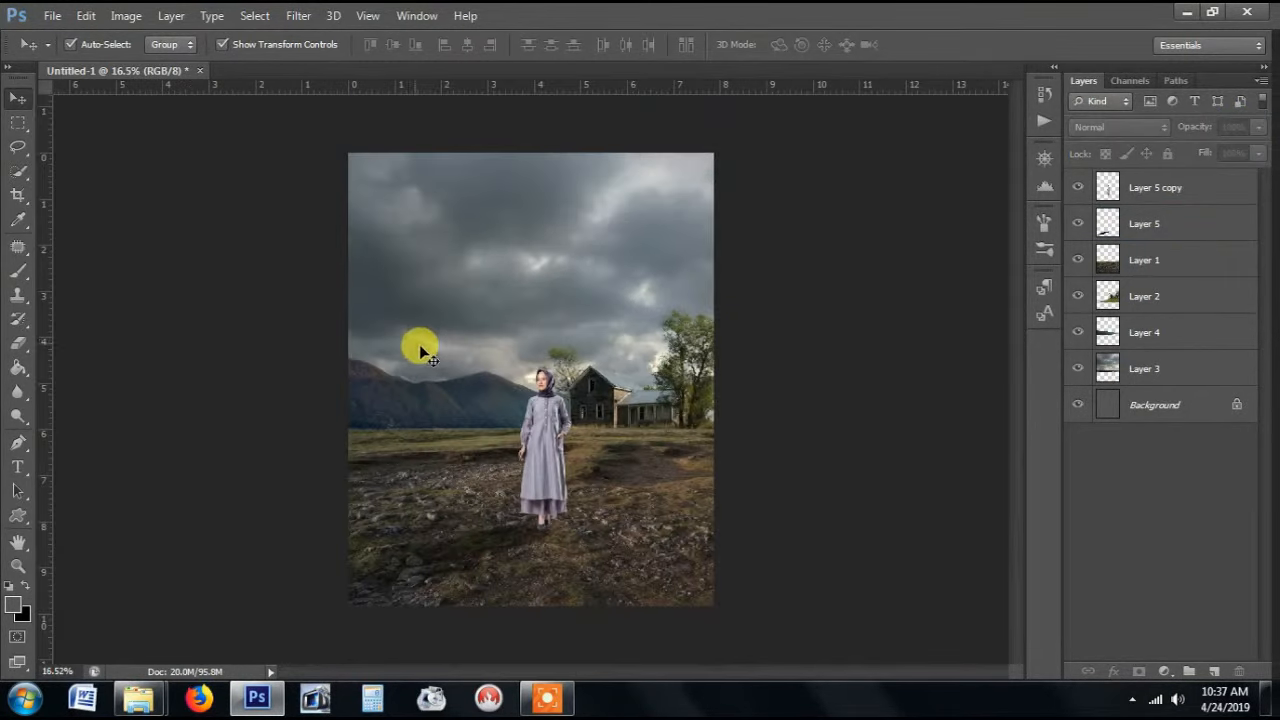
pyautogui.scroll(1, 716, 412)
pyautogui.scroll(-2, 716, 412)
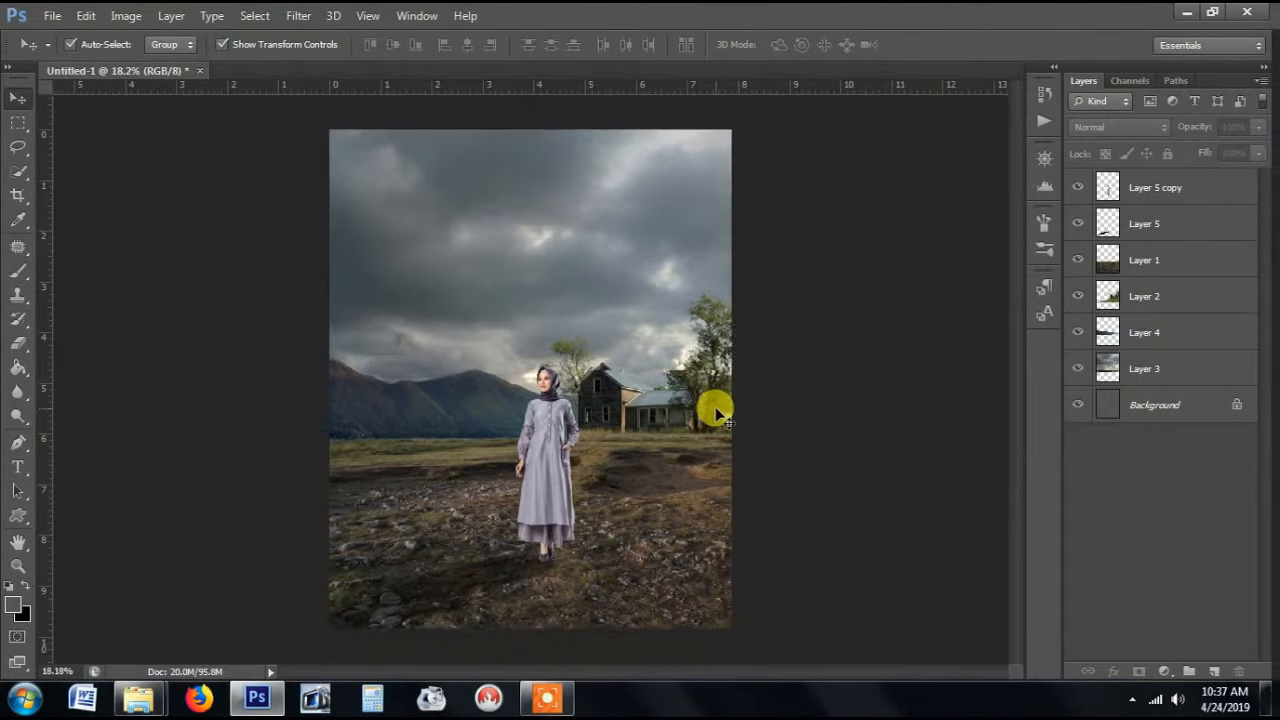
pyautogui.scroll(1, 716, 412)
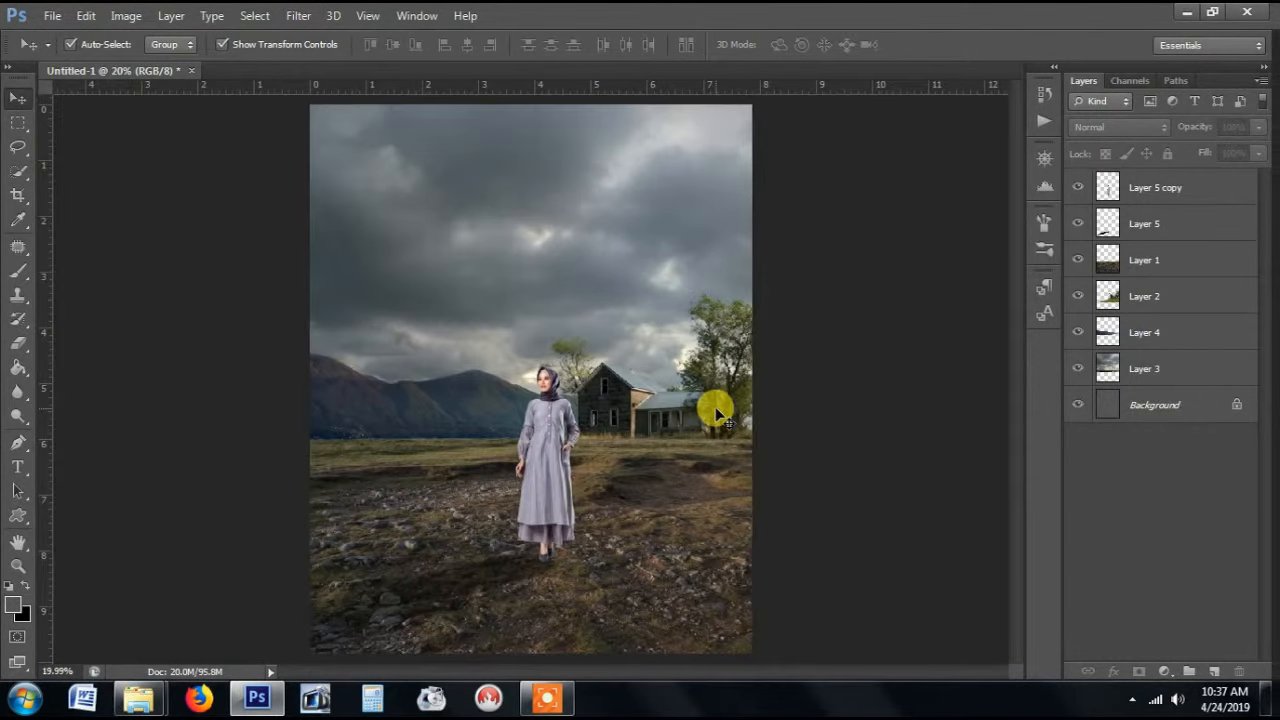
pyautogui.click(678, 252)
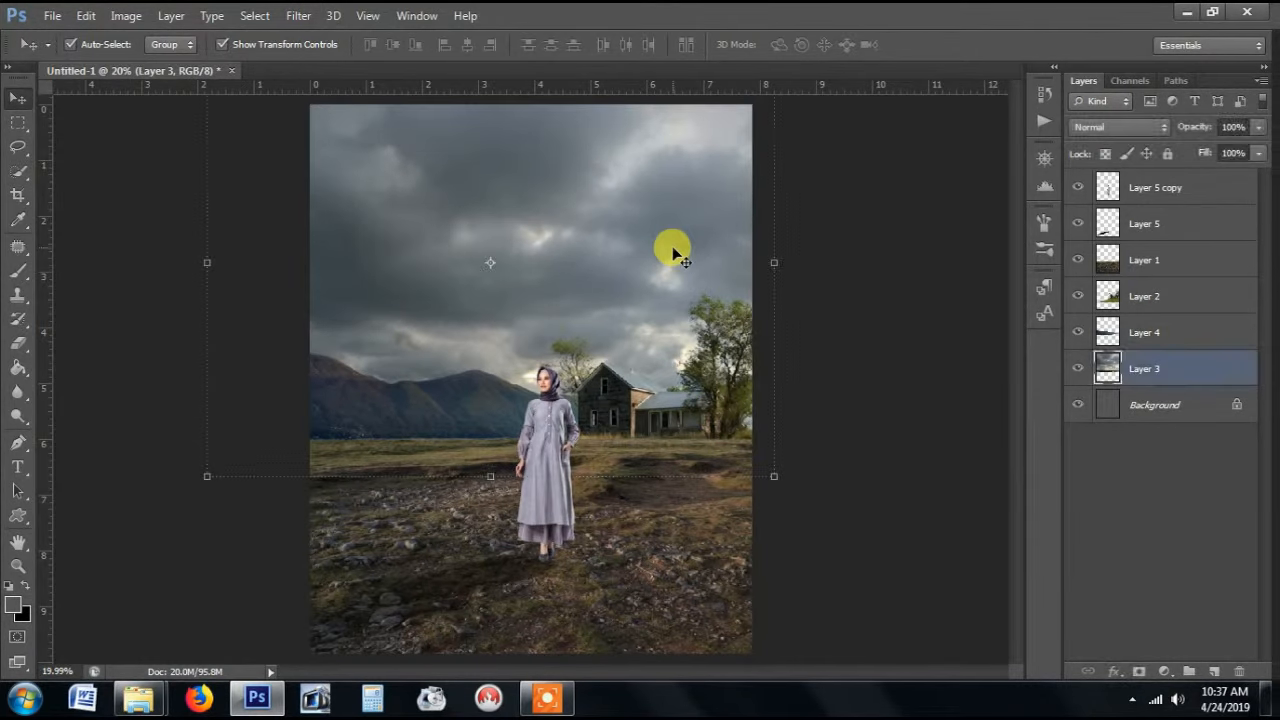
pyautogui.click(1168, 674)
pyautogui.click(1157, 428)
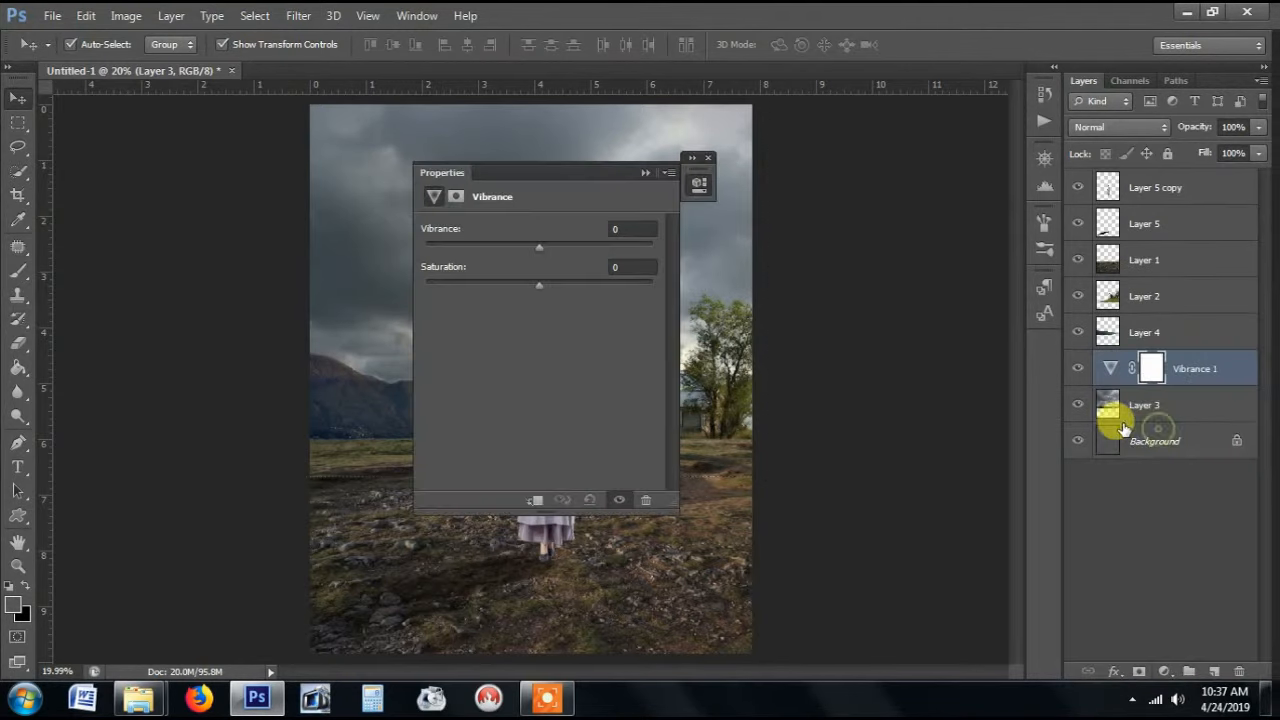
pyautogui.moveTo(615, 172); pyautogui.dragTo(995, 196)
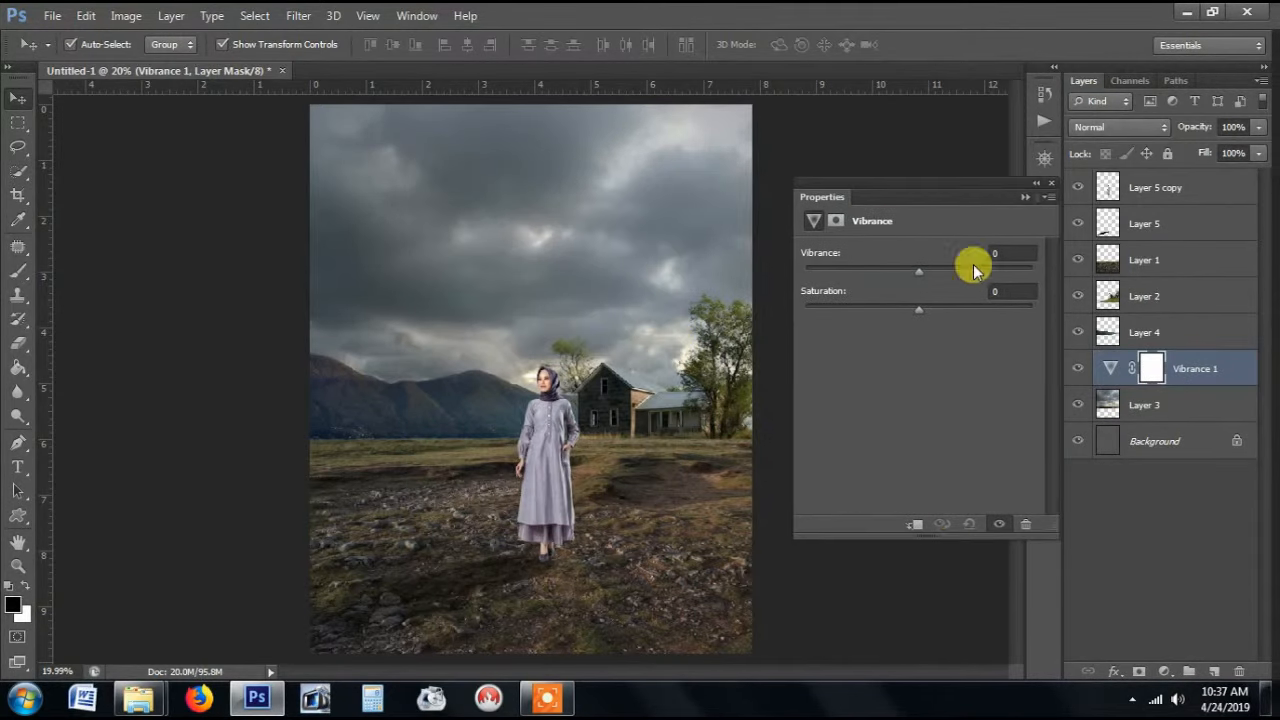
pyautogui.click(914, 524)
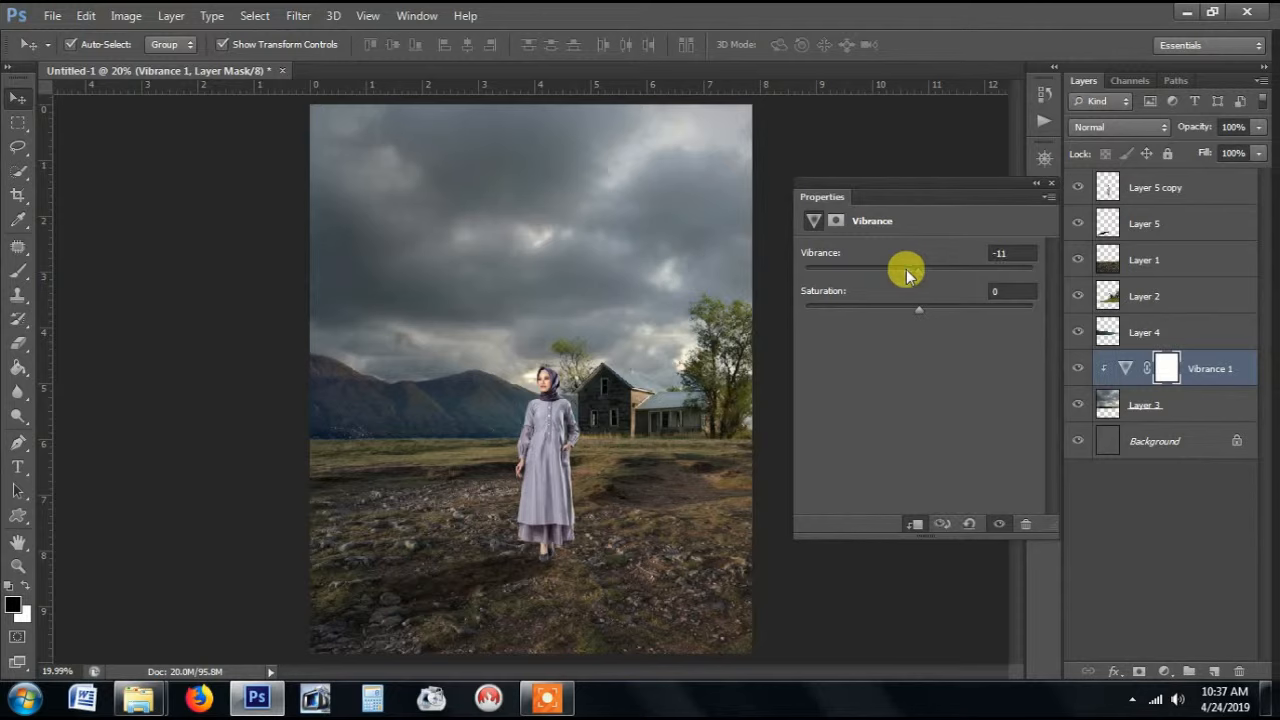
# Step: Lower the sky adjustment's vibrance to about -41 and close its settings
pyautogui.moveTo(907, 274); pyautogui.dragTo(892, 277)
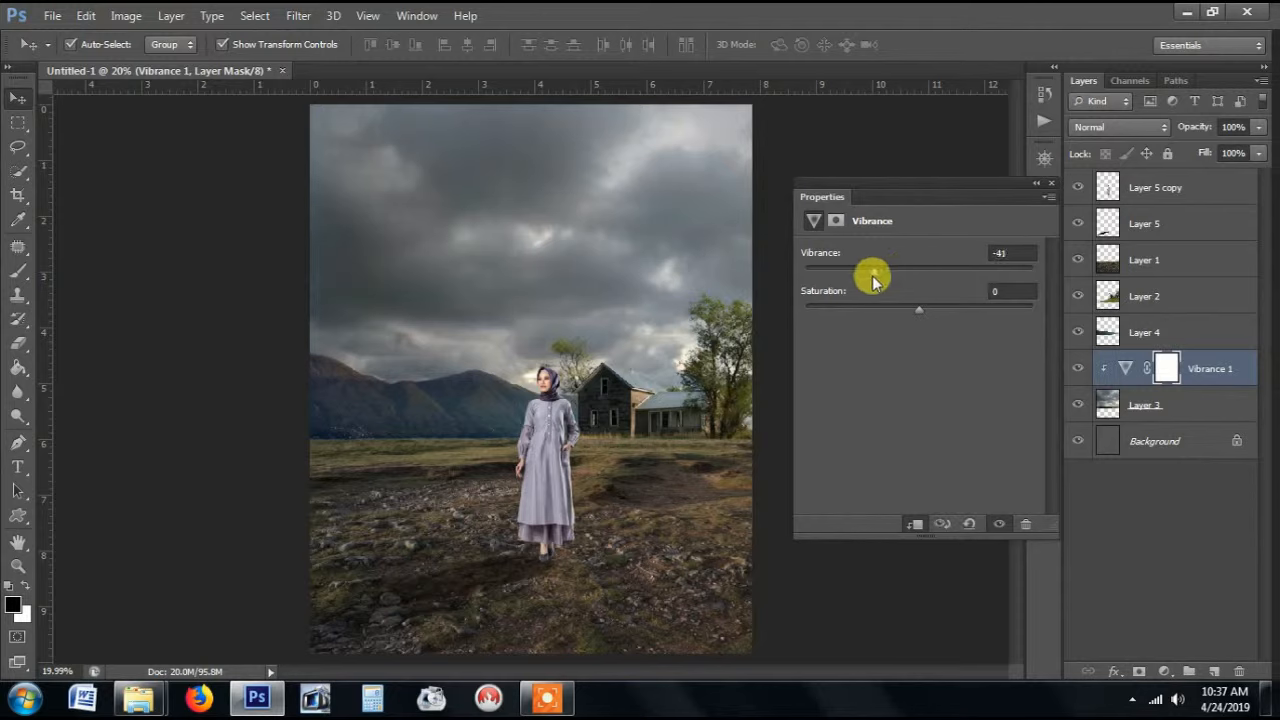
pyautogui.click(1036, 184)
pyautogui.click(820, 182)
pyautogui.click(882, 214)
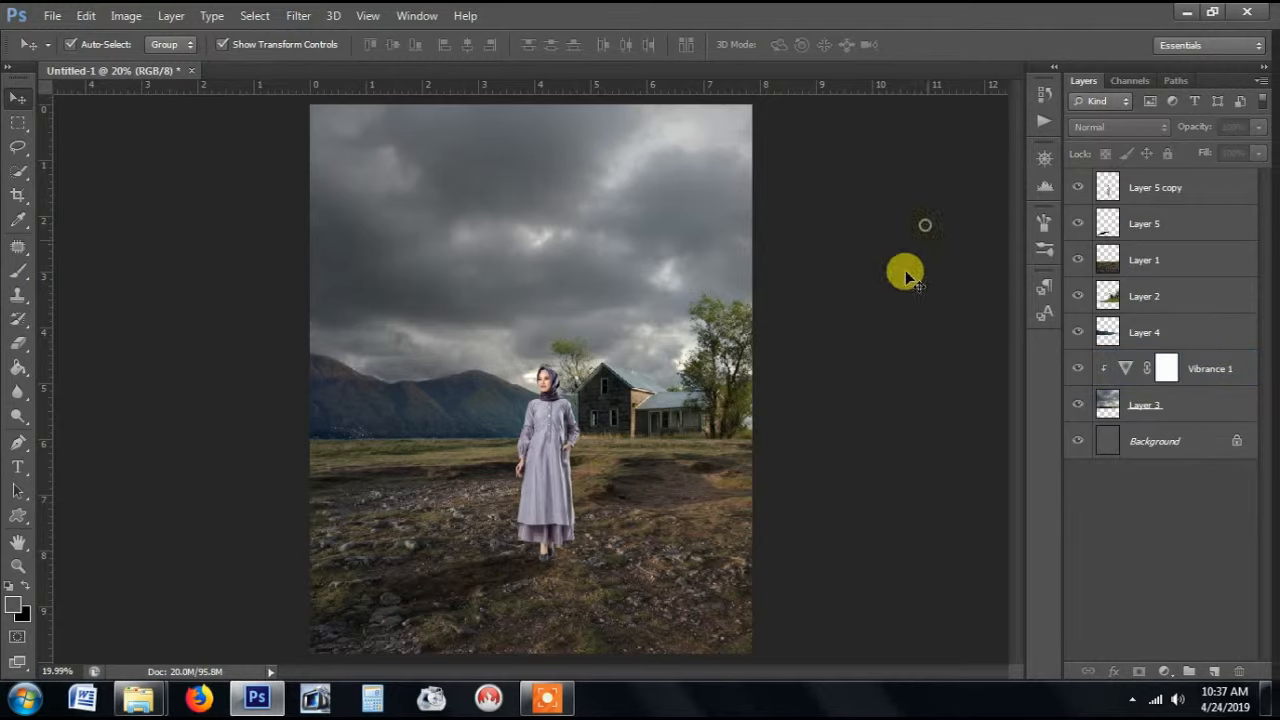
# Step: Add a Vibrance adjustment clipped to the farmhouse layer, Layer 2, and lower its vibrance to mute the colors
pyautogui.click(1175, 298)
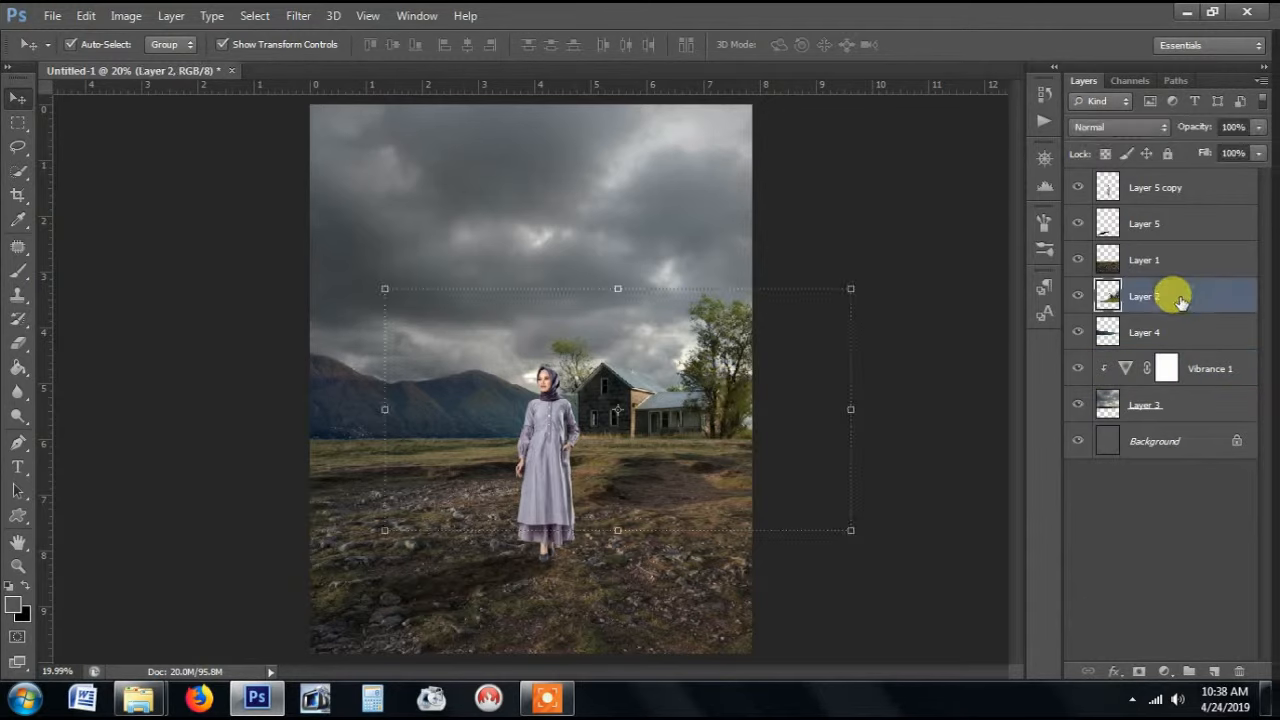
pyautogui.click(1168, 672)
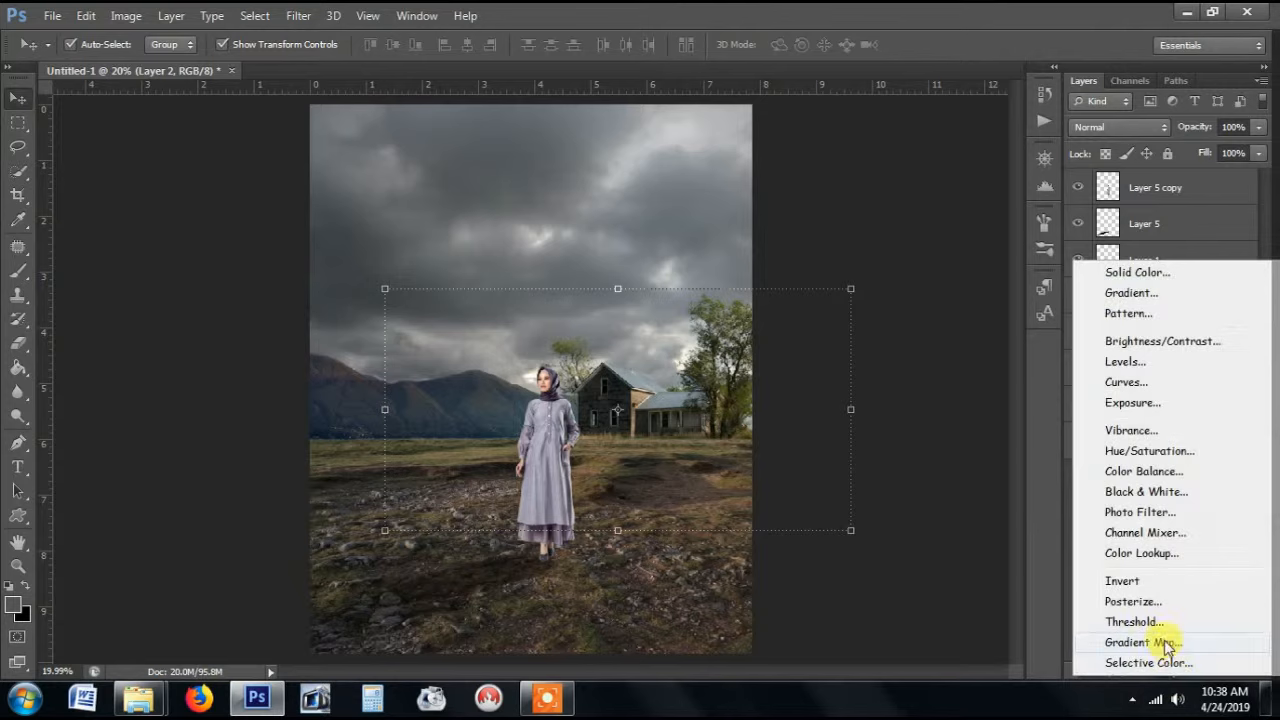
pyautogui.click(1128, 430)
pyautogui.click(642, 524)
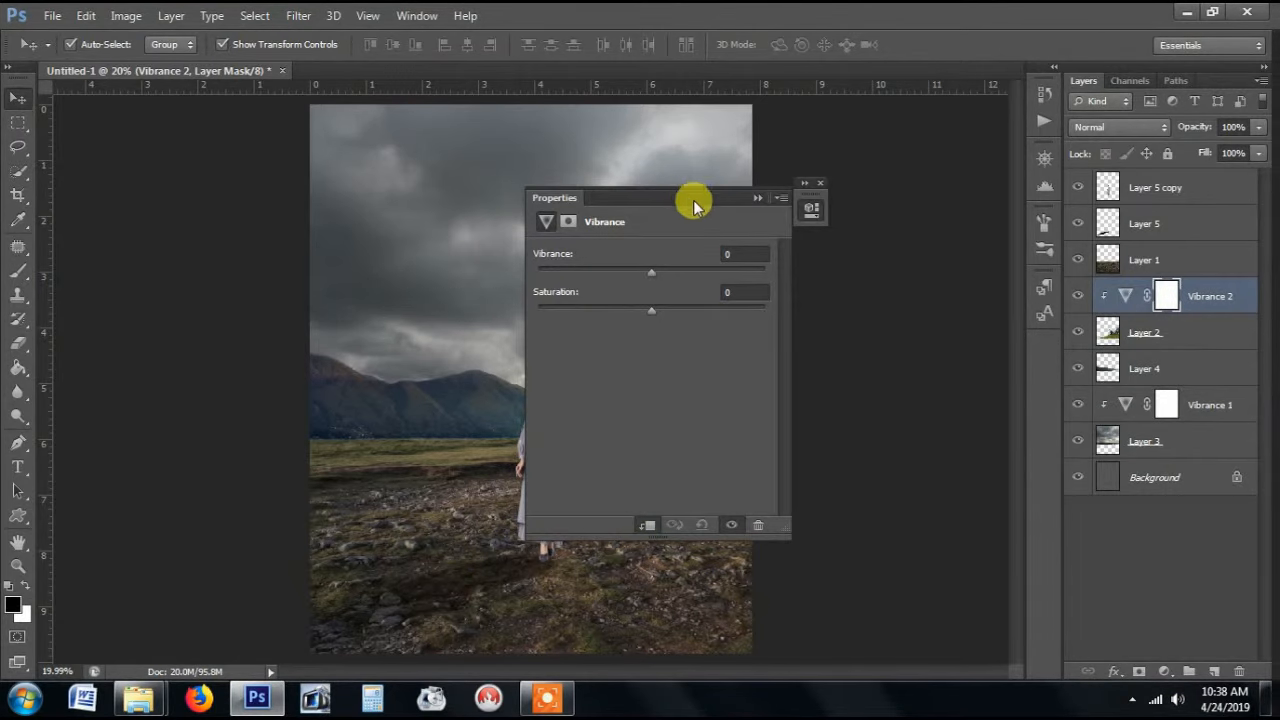
pyautogui.moveTo(695, 203); pyautogui.dragTo(948, 233)
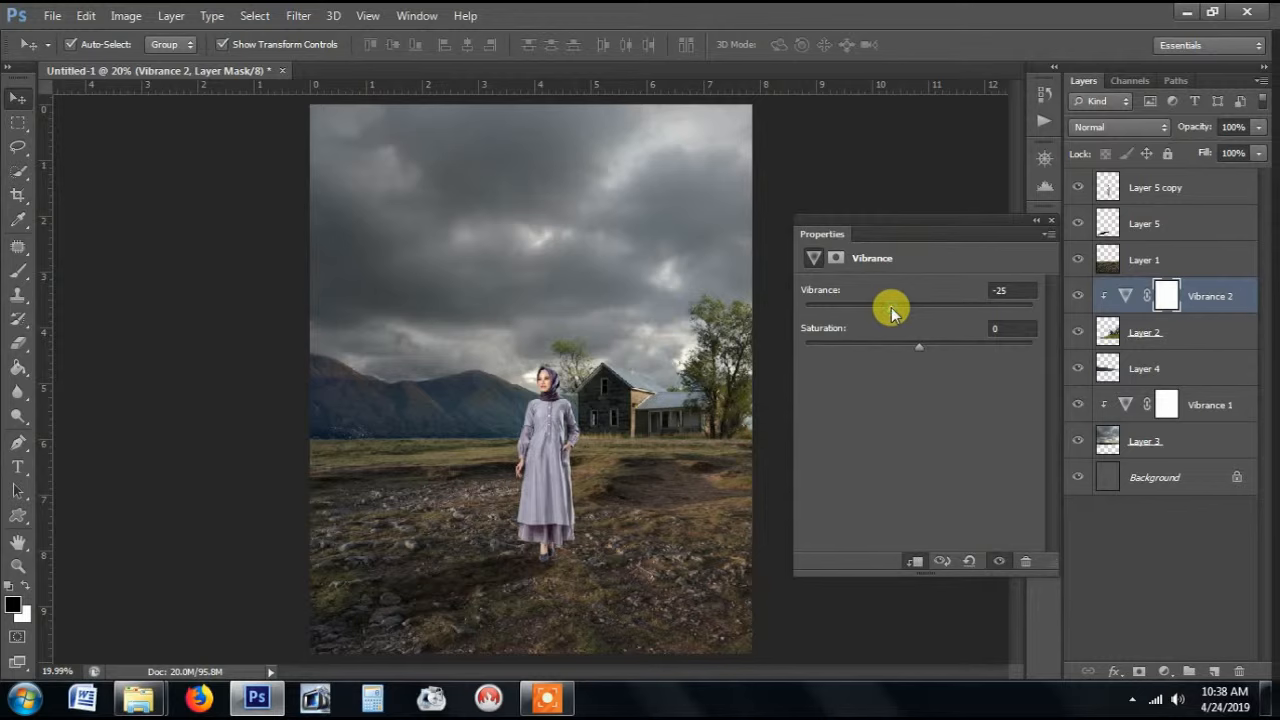
pyautogui.moveTo(893, 313); pyautogui.dragTo(870, 317)
pyautogui.click(1036, 220)
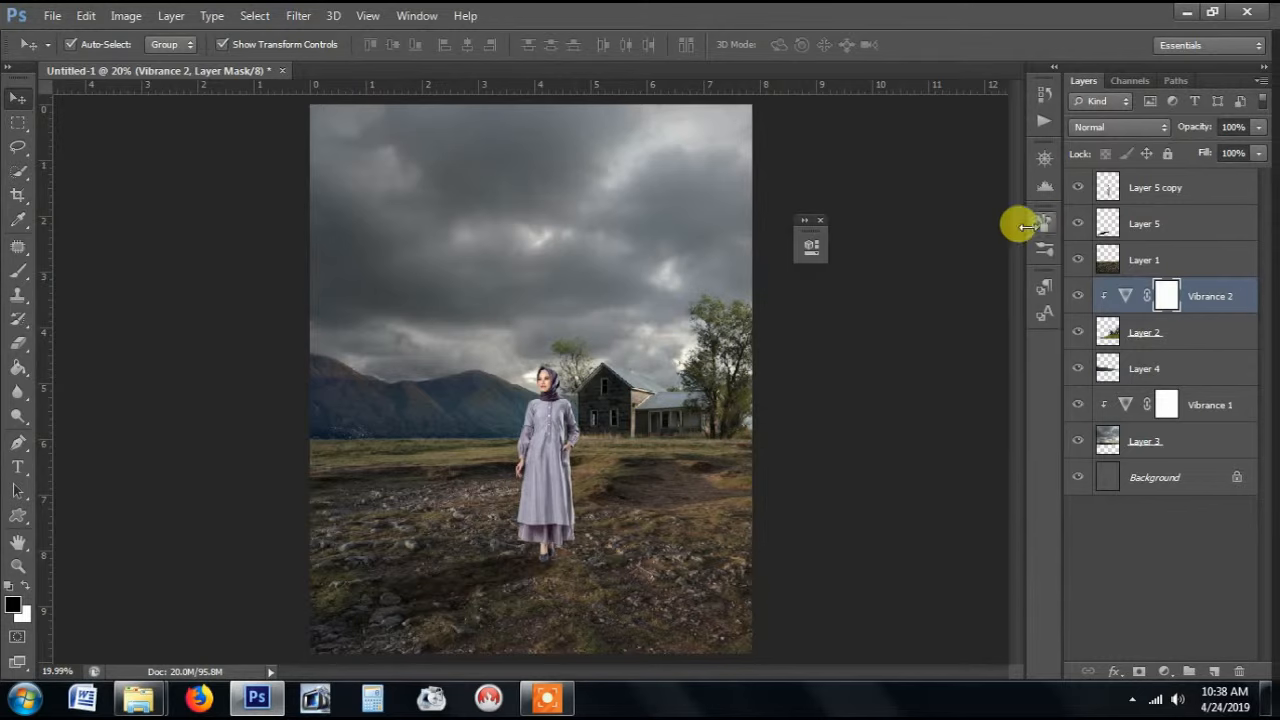
pyautogui.click(821, 220)
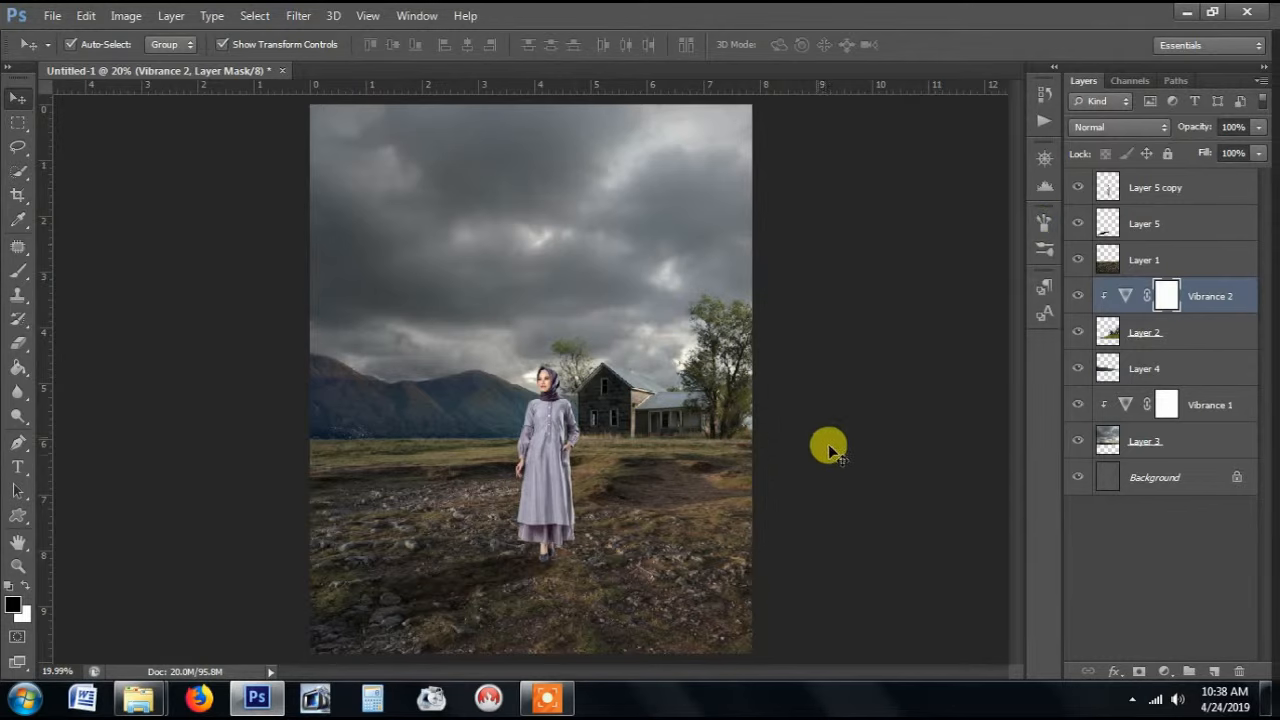
# Step: Add a Vibrance adjustment clipped to the rocky ground layer, Layer 1, with vibrance about -47
pyautogui.click(1165, 262)
pyautogui.click(1164, 671)
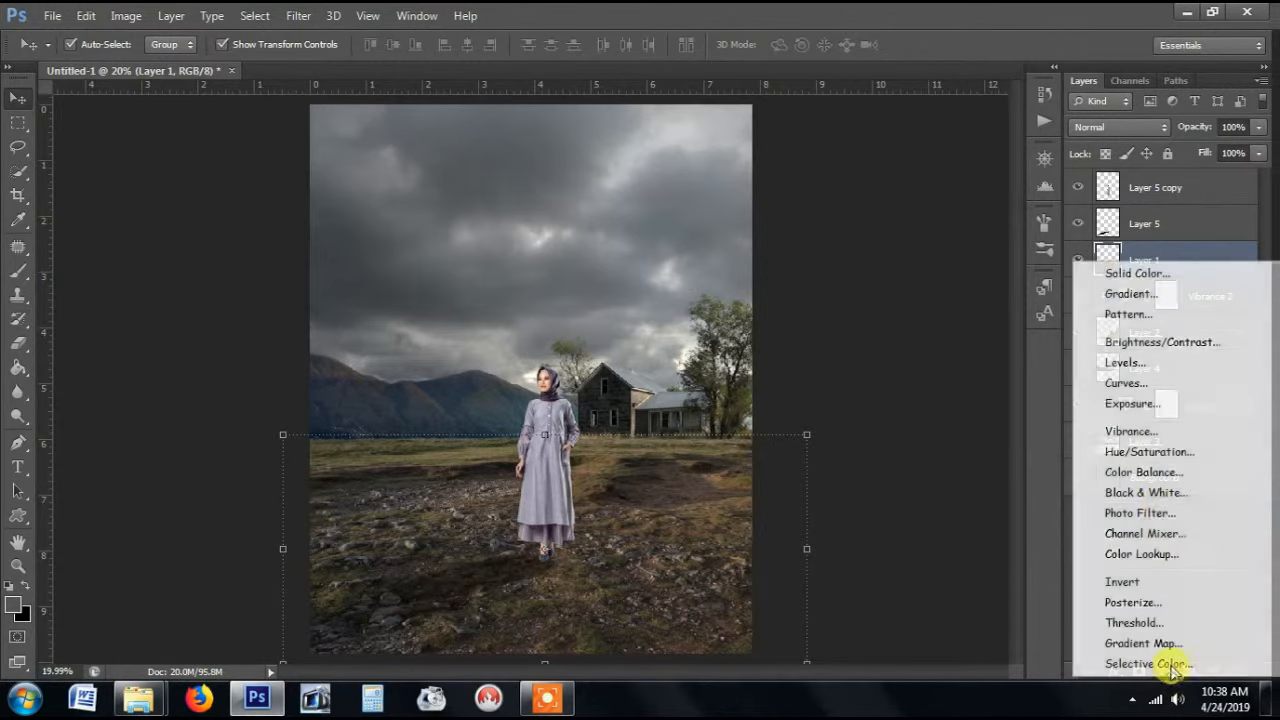
pyautogui.click(1135, 431)
pyautogui.moveTo(694, 232); pyautogui.dragTo(914, 218)
pyautogui.click(863, 543)
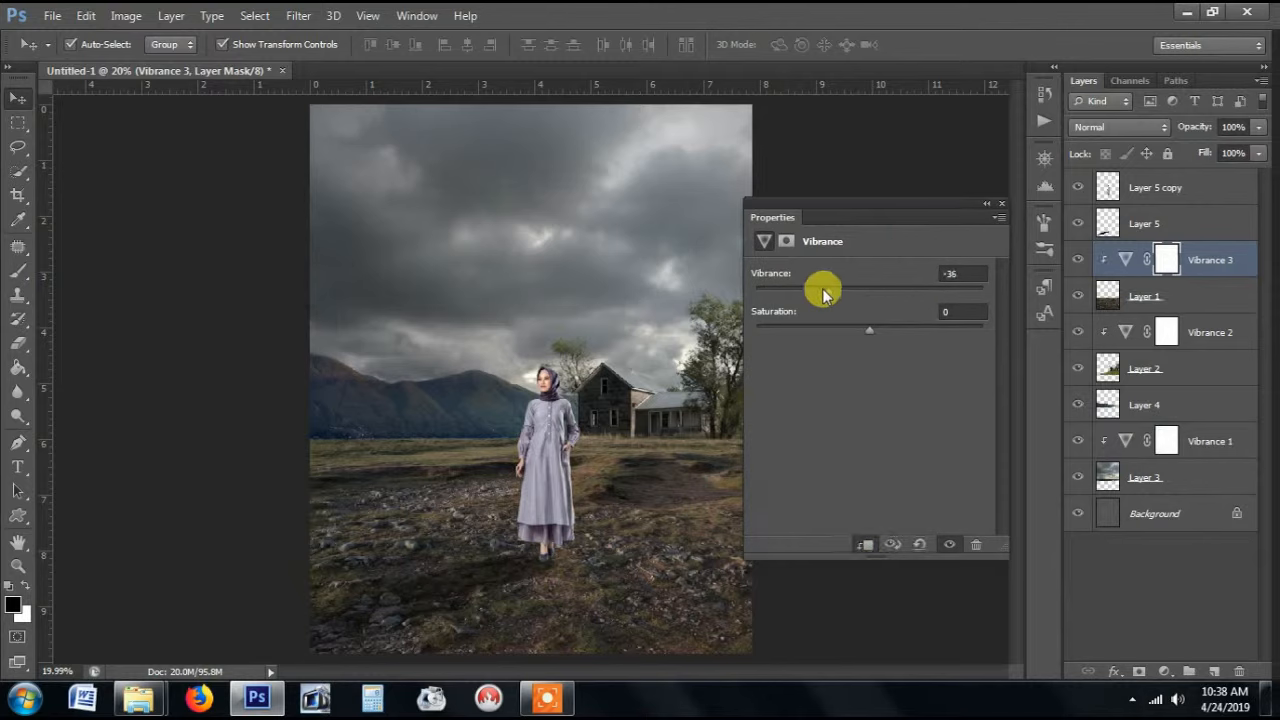
pyautogui.moveTo(823, 292); pyautogui.dragTo(793, 300)
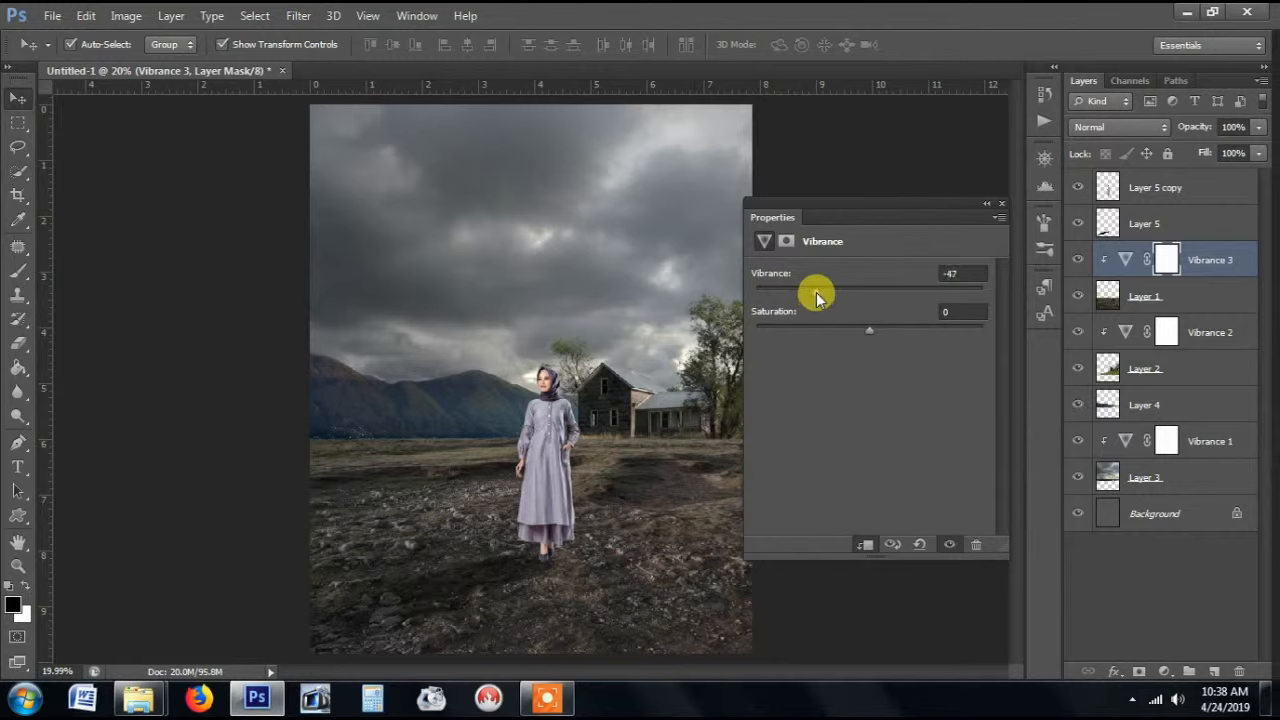
pyautogui.doubleClick(985, 207)
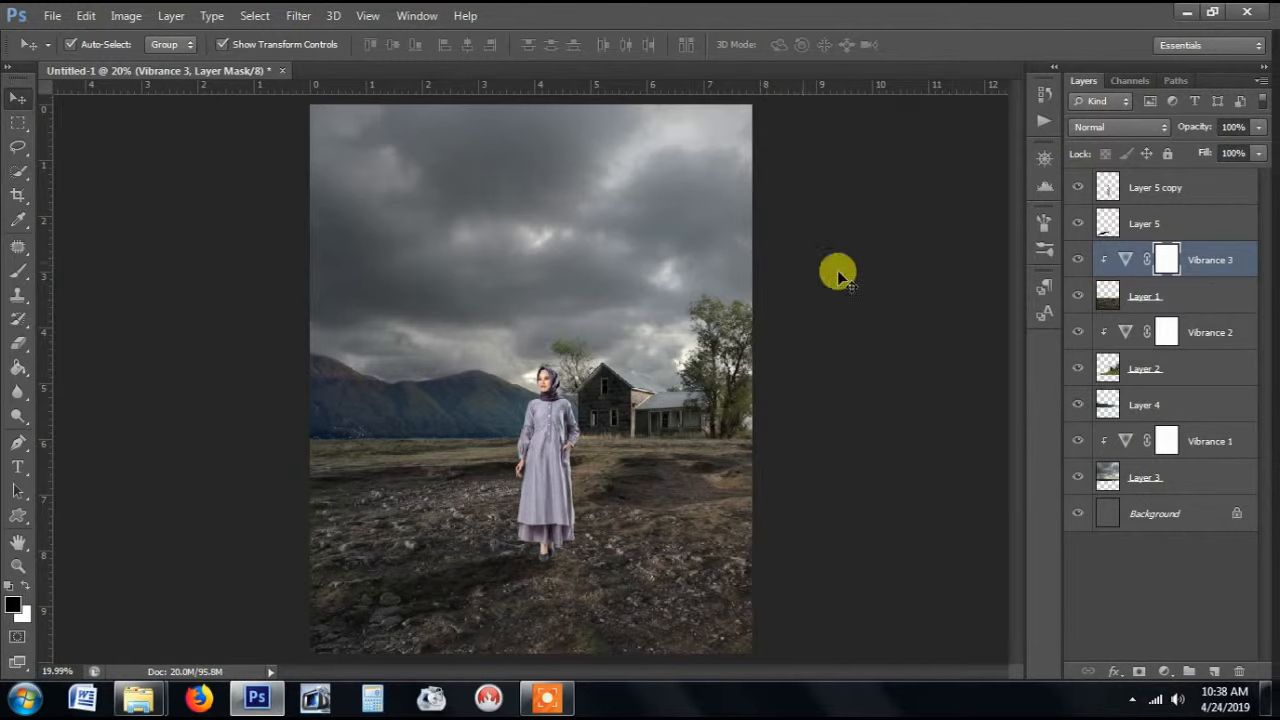
# Step: Add a Vibrance adjustment clipped to the mountain layer, Layer 4, with vibrance -83 and saturation about -11
pyautogui.click(1200, 296)
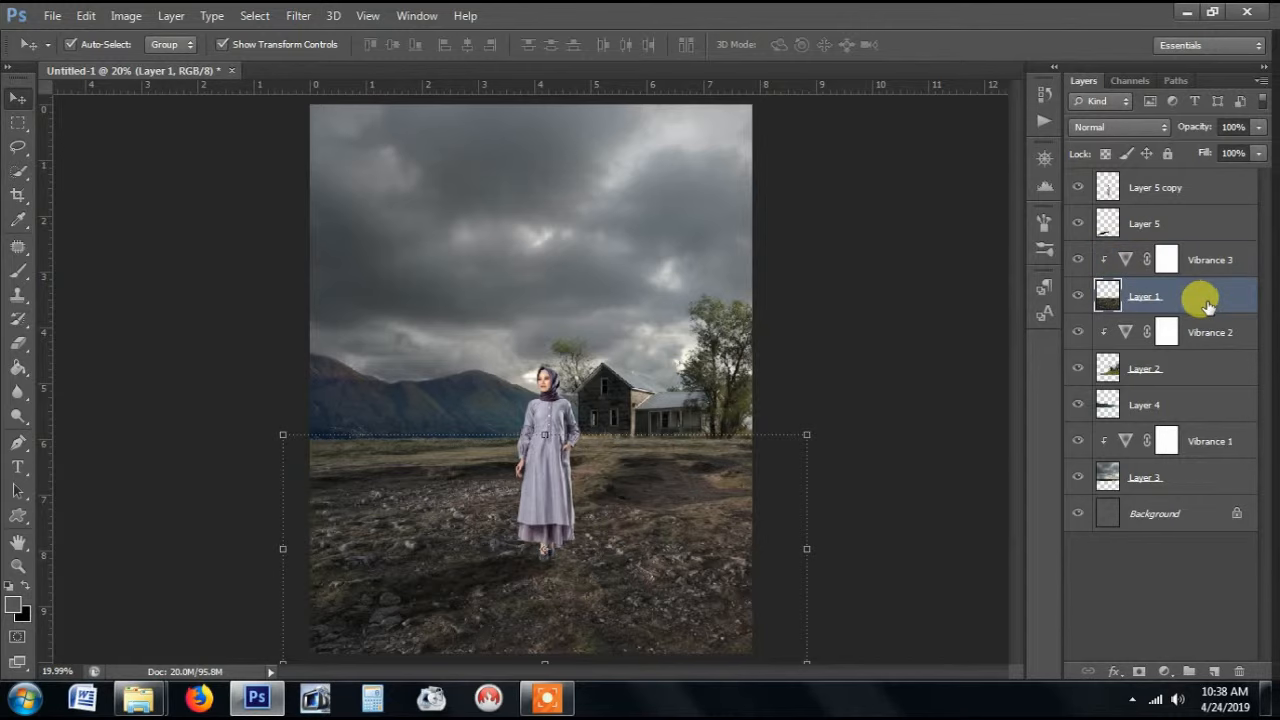
pyautogui.click(1184, 406)
pyautogui.click(1170, 675)
pyautogui.click(1168, 424)
pyautogui.moveTo(646, 224); pyautogui.dragTo(950, 223)
pyautogui.click(900, 544)
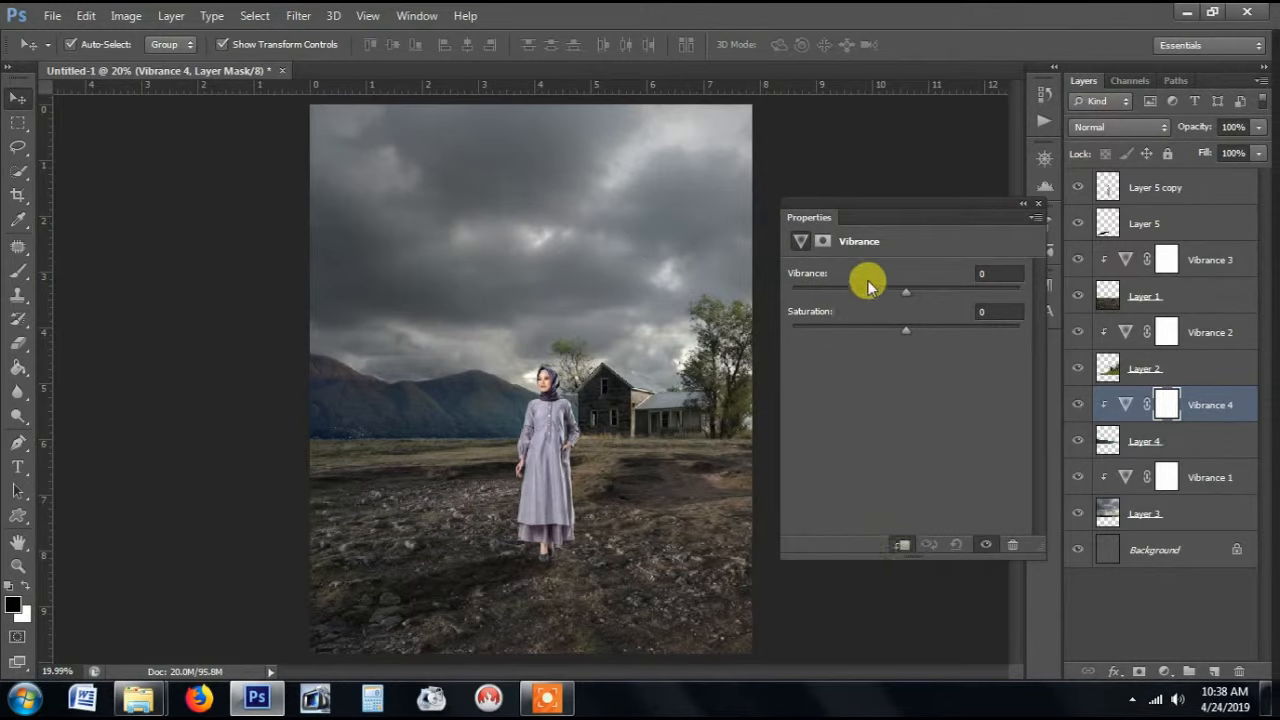
pyautogui.moveTo(859, 293); pyautogui.dragTo(793, 296)
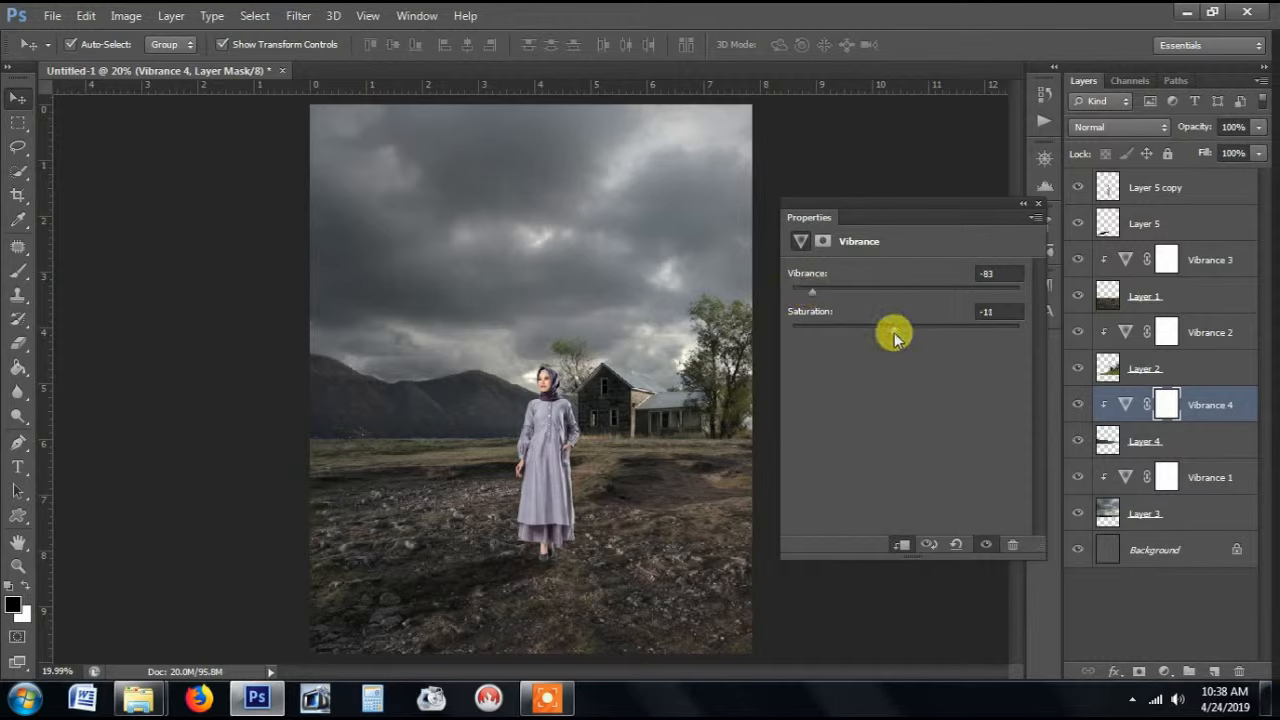
pyautogui.click(1020, 205)
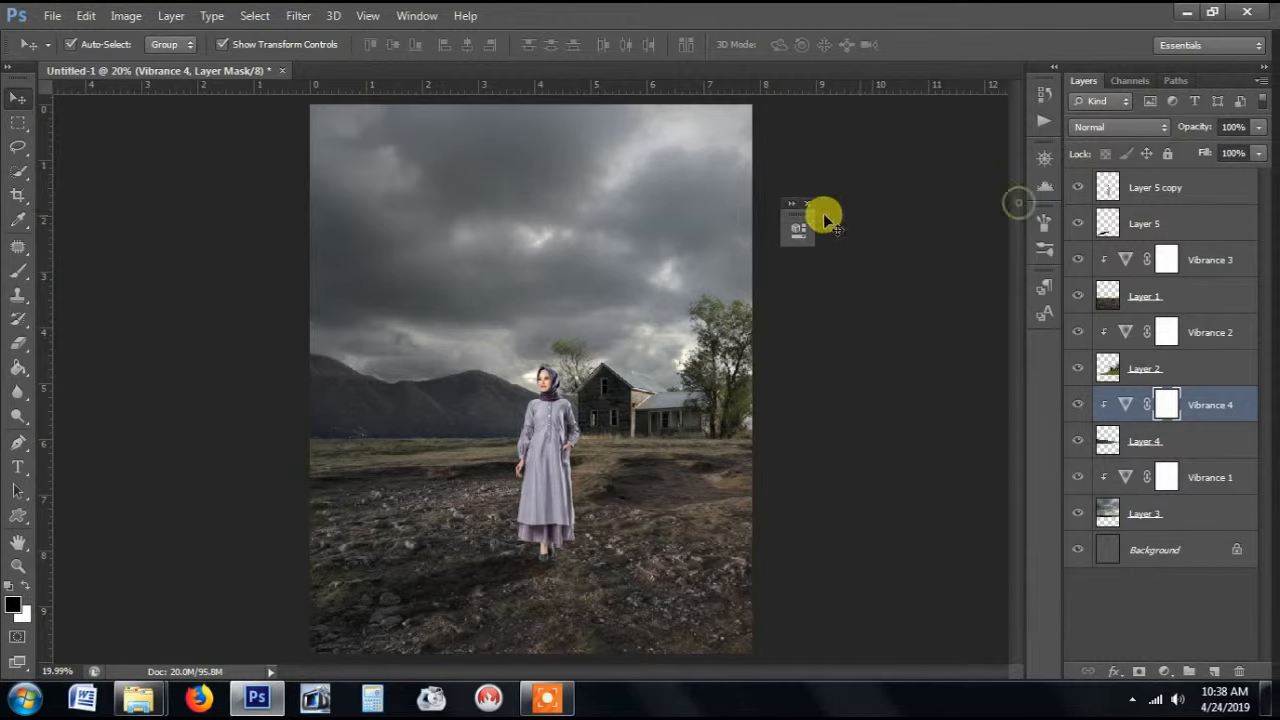
pyautogui.click(804, 202)
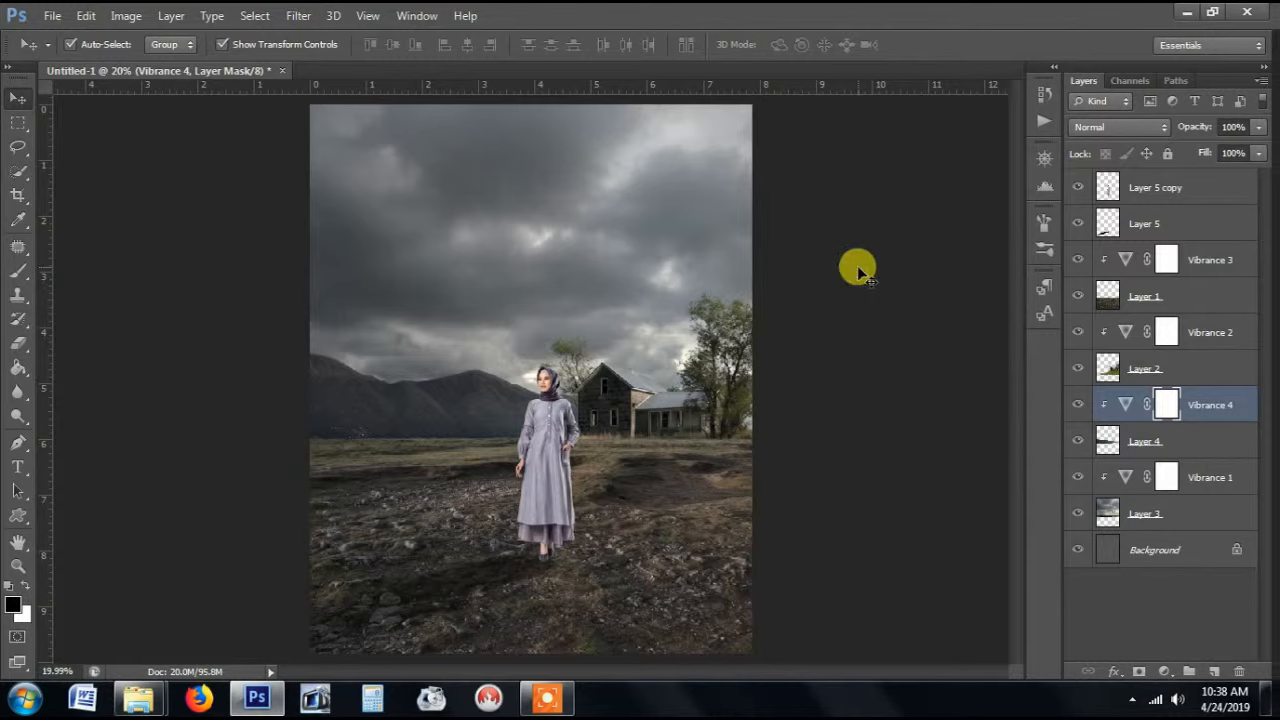
pyautogui.click(858, 272)
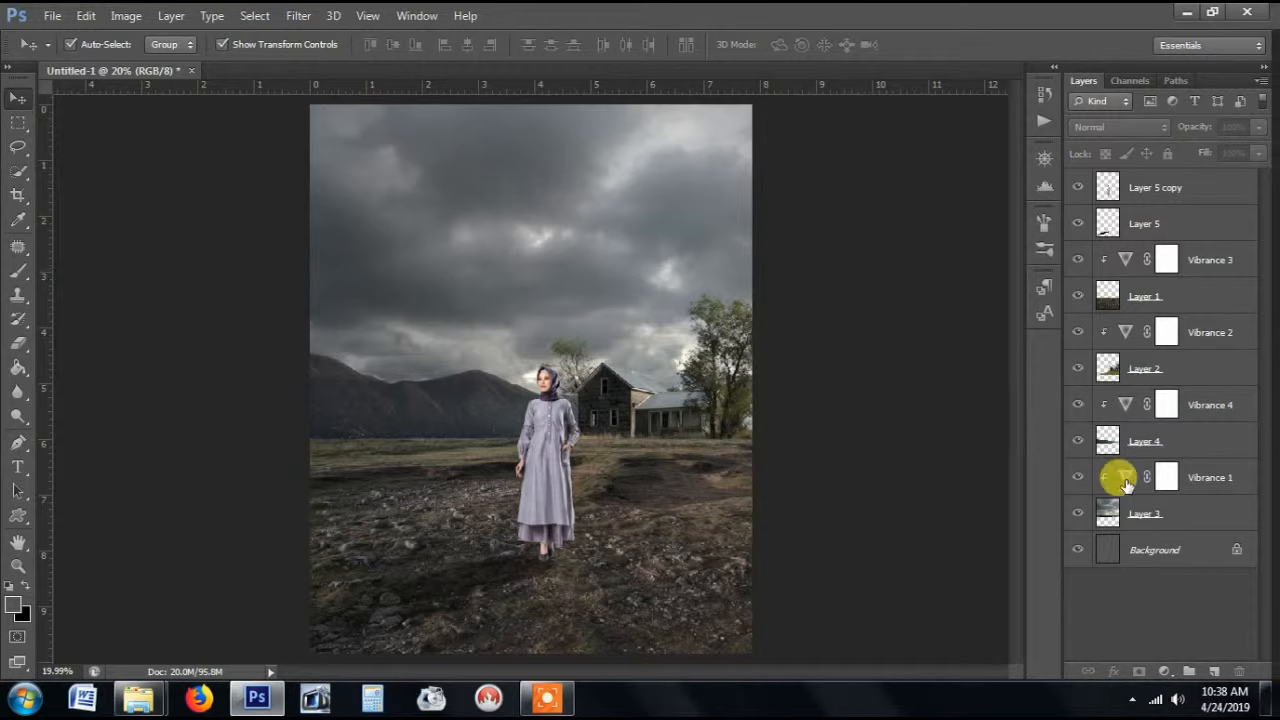
# Step: Create a new layer above the sky's Vibrance adjustment and choose a dark orange foreground color
pyautogui.click(1218, 476)
pyautogui.click(1213, 670)
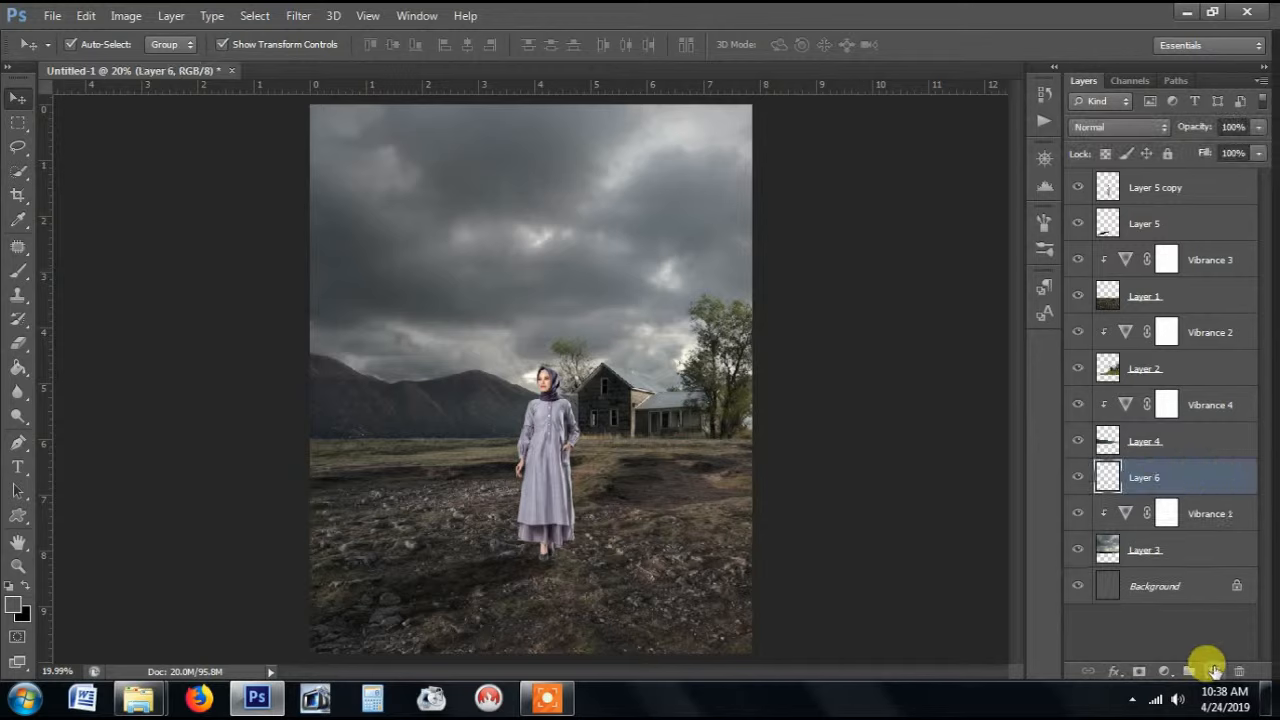
pyautogui.click(13, 604)
pyautogui.moveTo(944, 490); pyautogui.dragTo(971, 492)
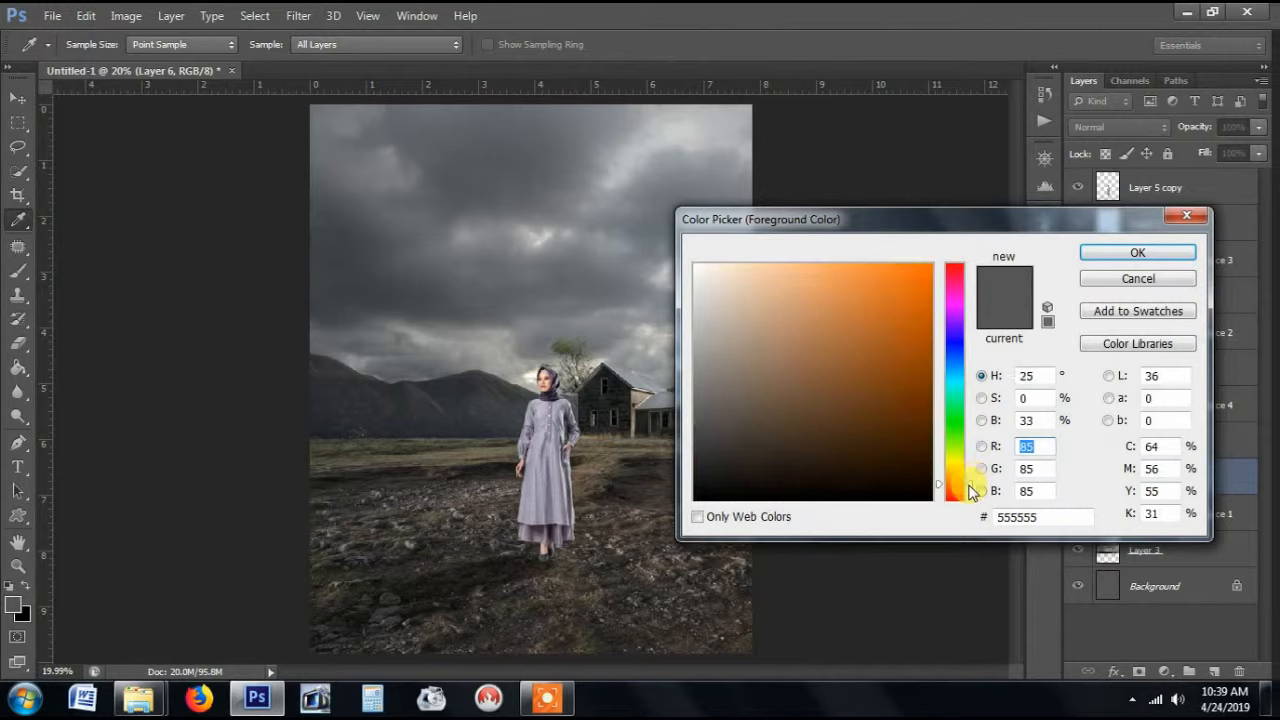
pyautogui.click(928, 384)
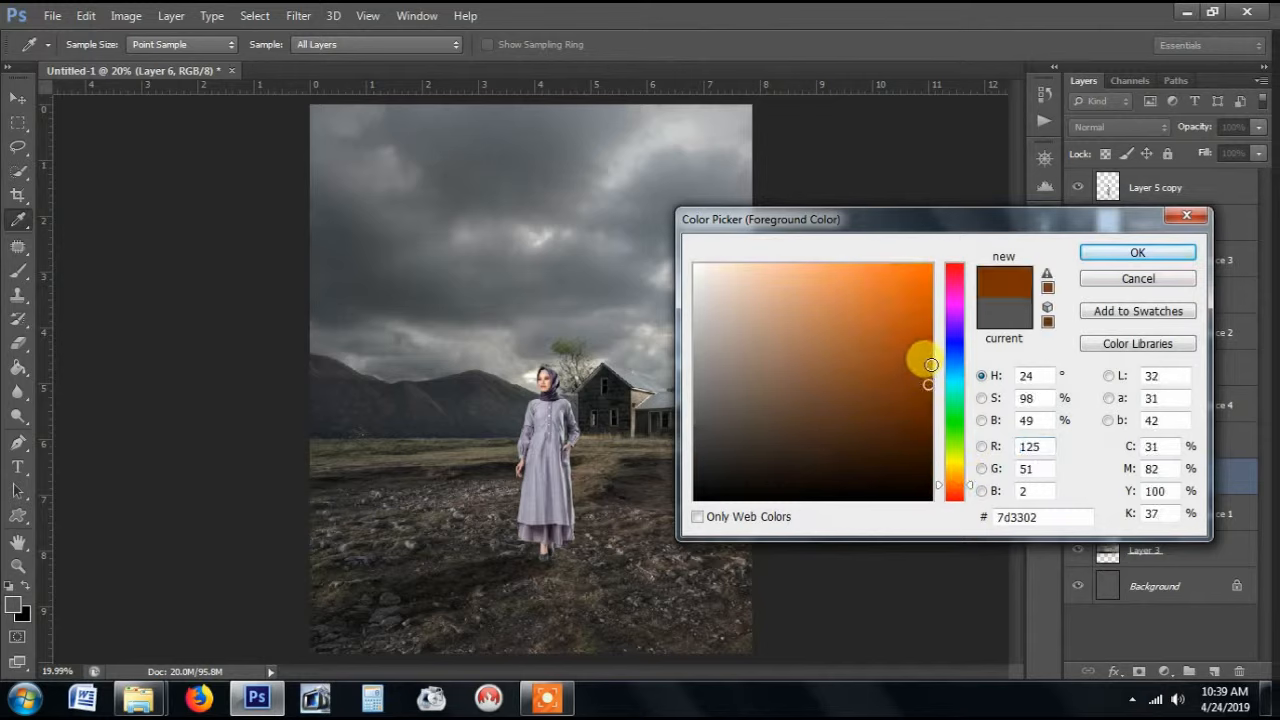
pyautogui.click(928, 339)
pyautogui.moveTo(930, 354); pyautogui.dragTo(924, 374)
pyautogui.moveTo(1044, 517); pyautogui.dragTo(962, 540)
pyautogui.click(1137, 252)
pyautogui.press('v')
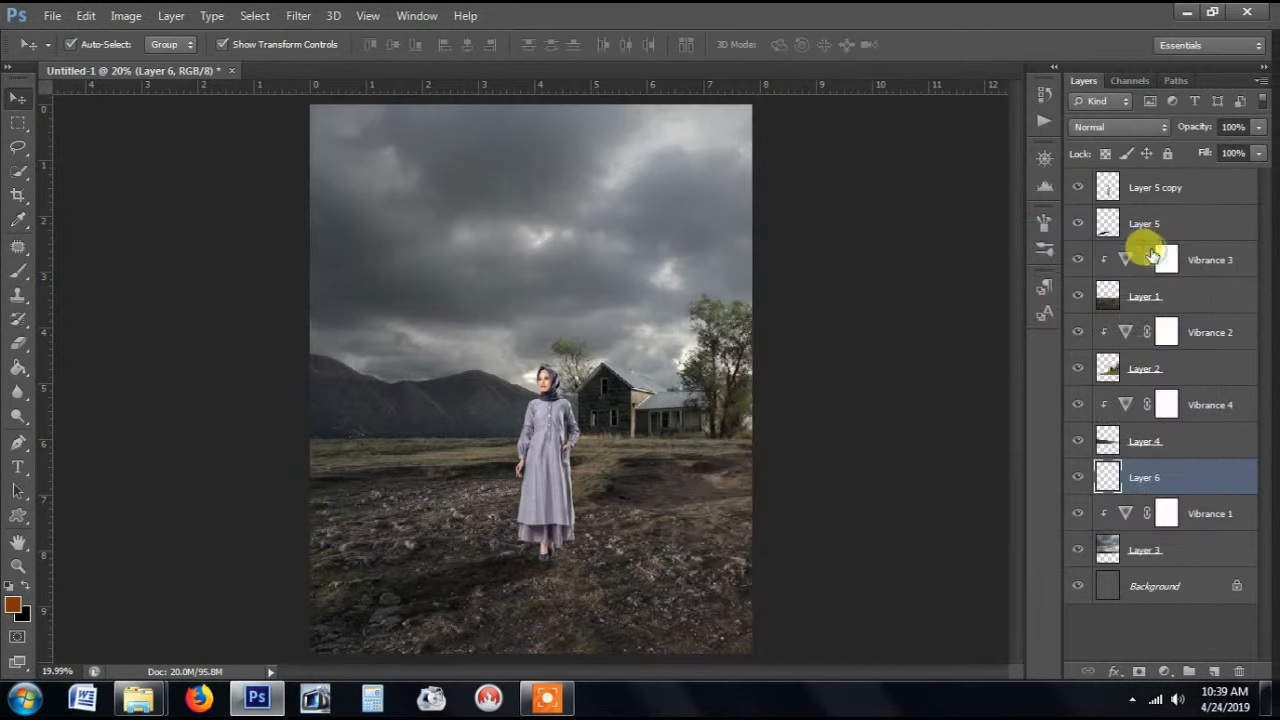
# Step: Paint one soft orange dab with a 1600 px brush in the sky above the farmhouse and the woman
pyautogui.click(18, 271)
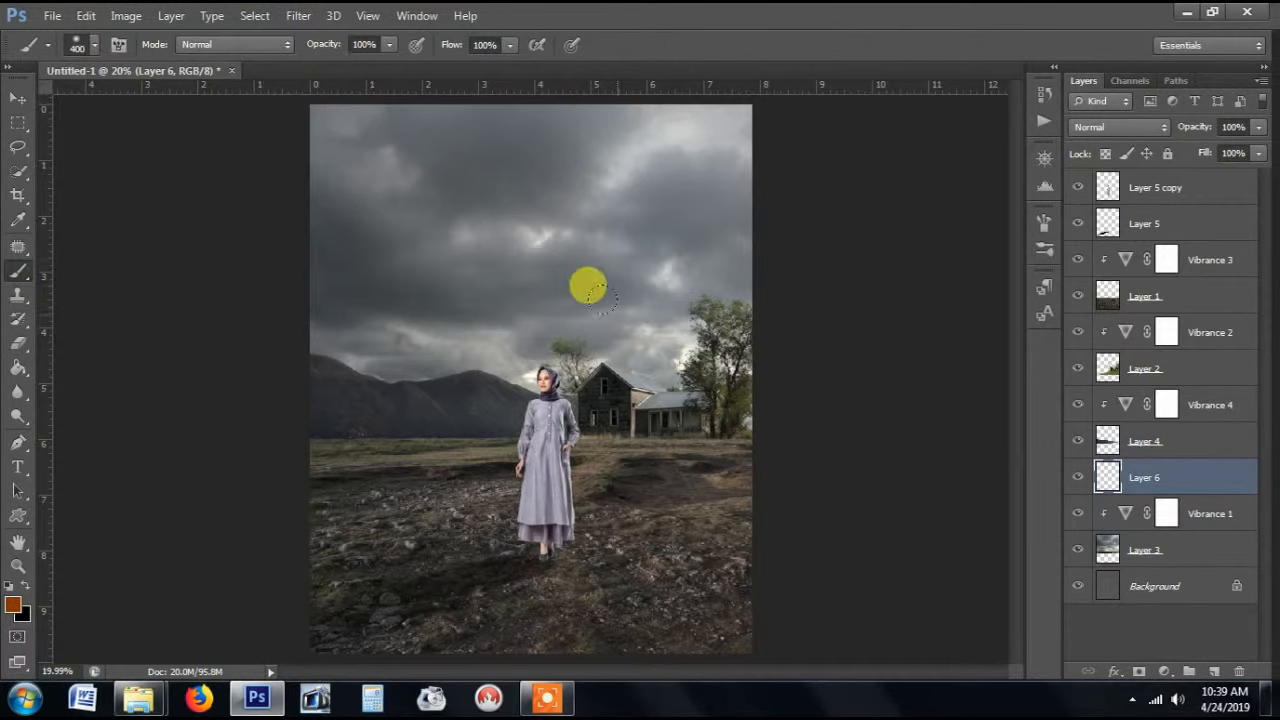
pyautogui.press(']')
pyautogui.press(']')
pyautogui.press(']')
pyautogui.press(']')
pyautogui.press(']')
pyautogui.press(']')
pyautogui.press(']')
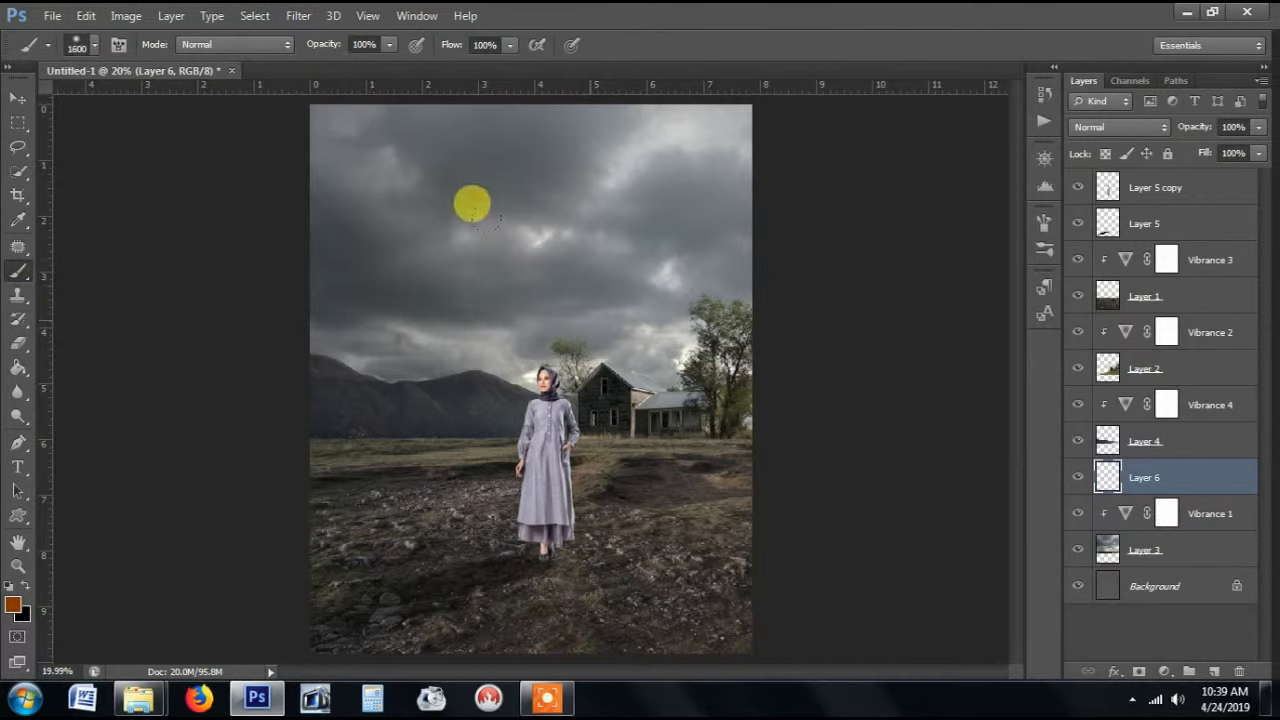
pyautogui.click(596, 325)
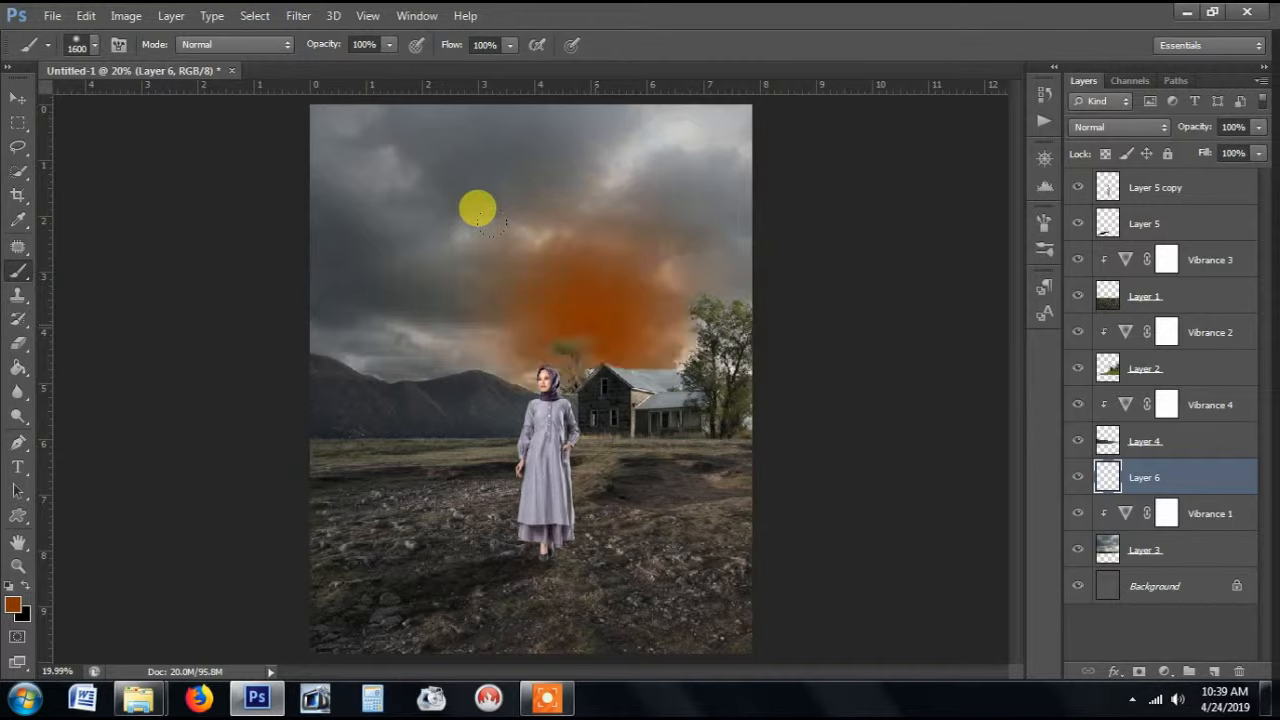
# Step: Set the orange glow layer's blend mode to Linear Dodge (Add) and switch to the Move tool
pyautogui.click(1122, 126)
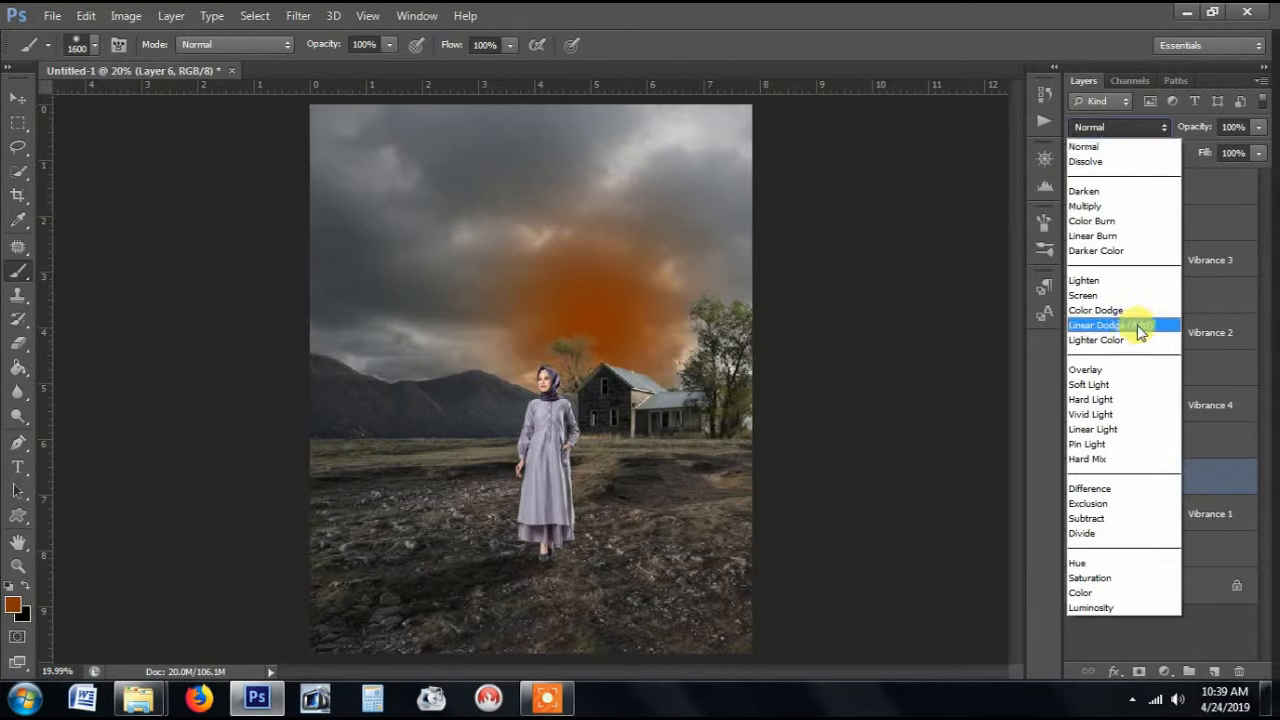
pyautogui.click(1140, 332)
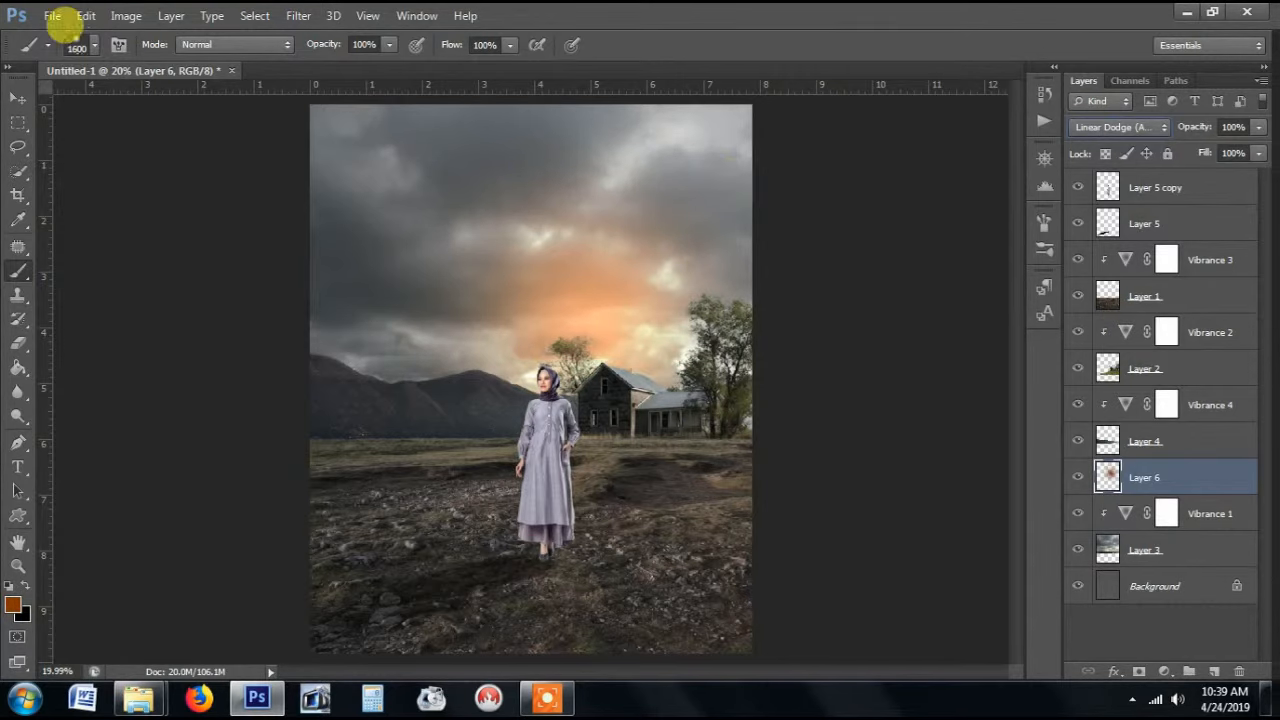
pyautogui.click(18, 98)
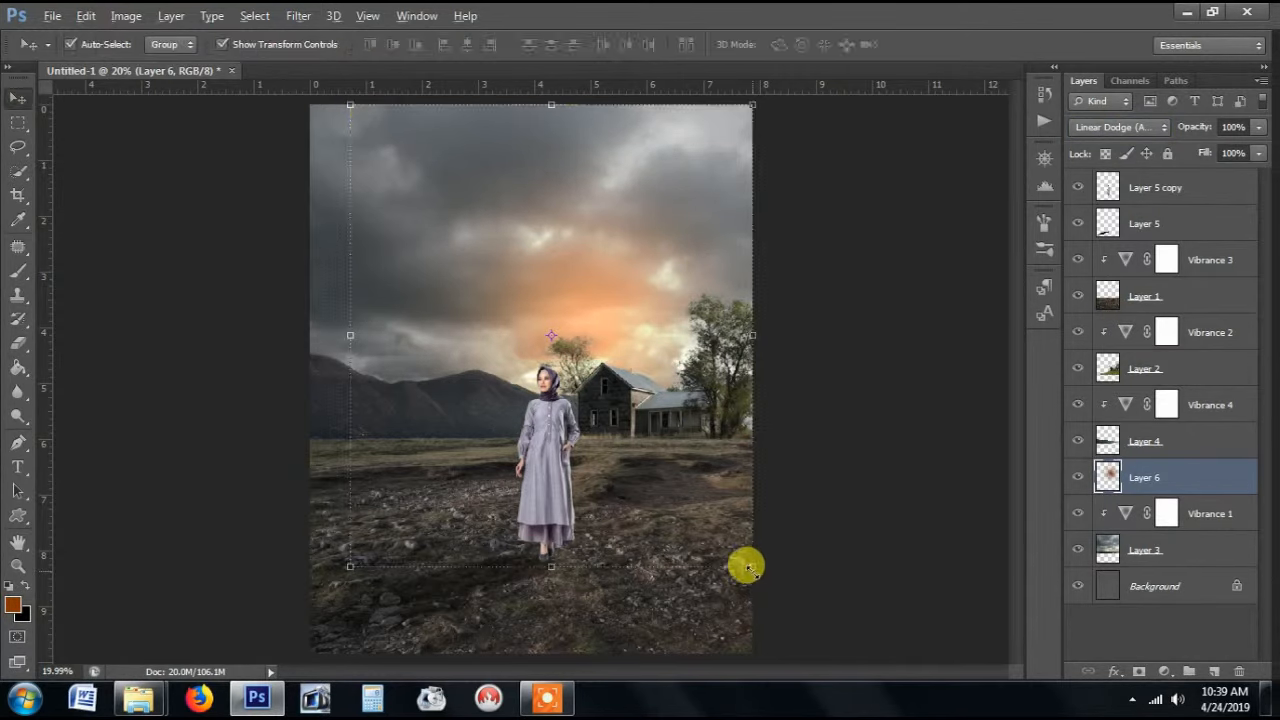
# Step: Enlarge the orange glow layer to about 122% and reposition it over the sky behind the farmhouse
pyautogui.moveTo(748, 568); pyautogui.dragTo(754, 517)
pyautogui.moveTo(600, 291); pyautogui.dragTo(658, 353)
pyautogui.click(937, 44)
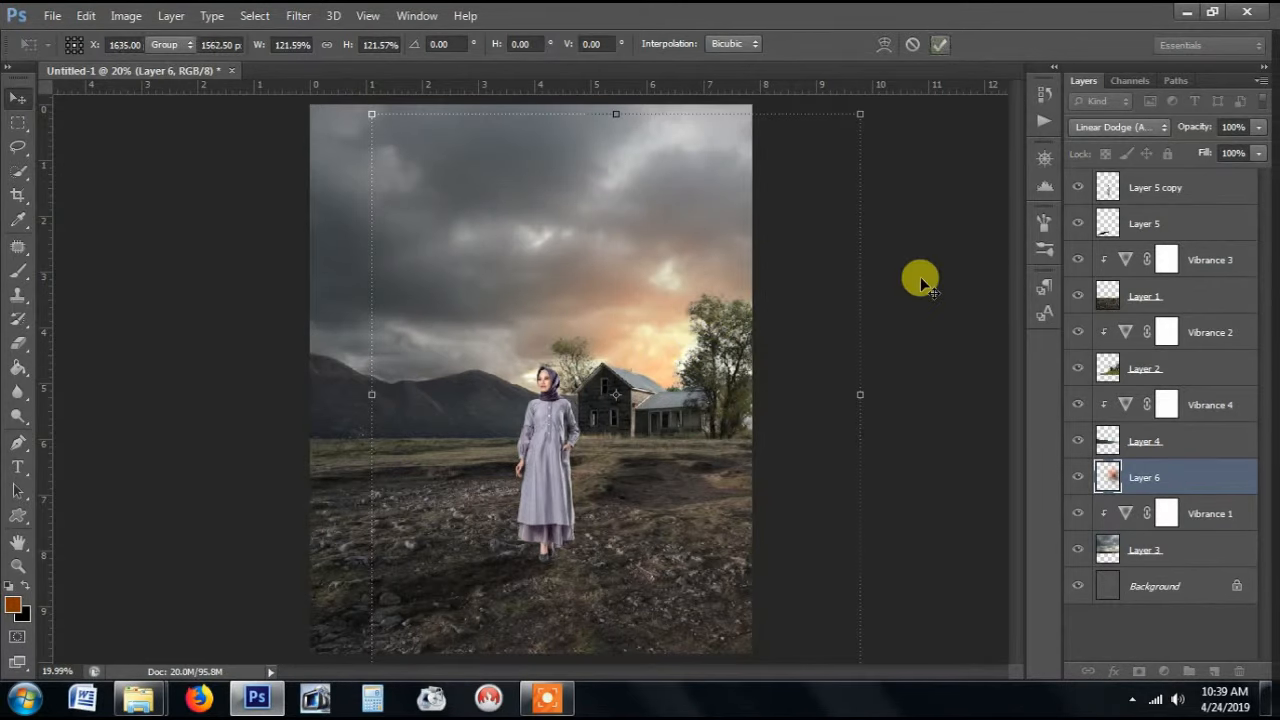
# Step: Duplicate the orange glow layer and set the copy's opacity to 75%
pyautogui.moveTo(1190, 478); pyautogui.dragTo(1212, 669)
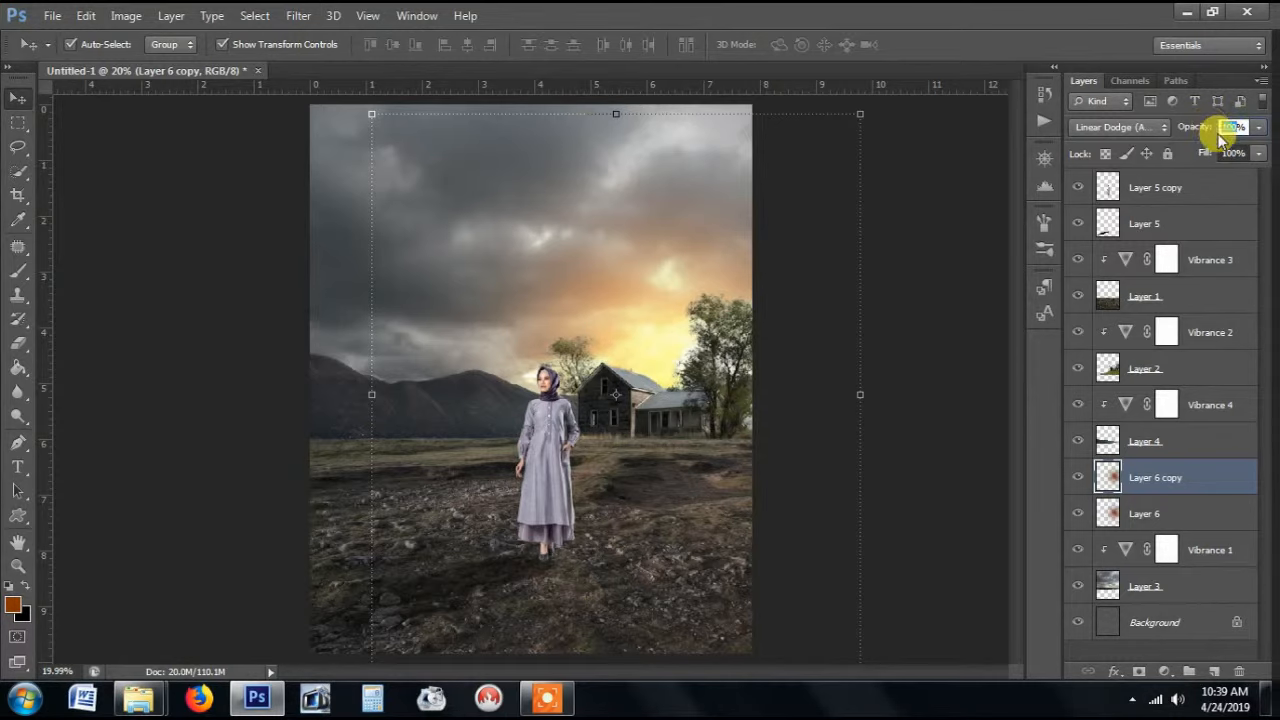
pyautogui.write('75')
pyautogui.press('Return')
pyautogui.click(937, 250)
pyautogui.scroll(-1, 943, 338)
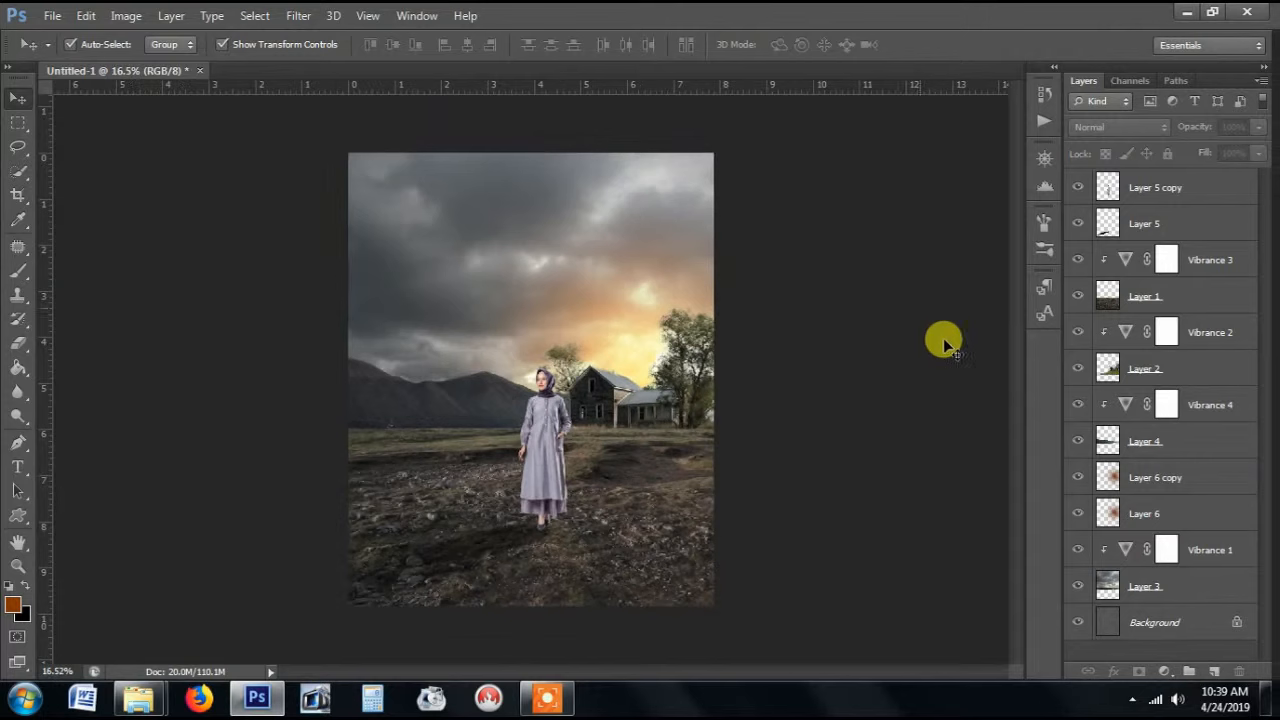
# Step: Duplicate Layer 6 copy, scale the new glow to about 69% in the sky's upper right, and lower its opacity
pyautogui.click(1157, 473)
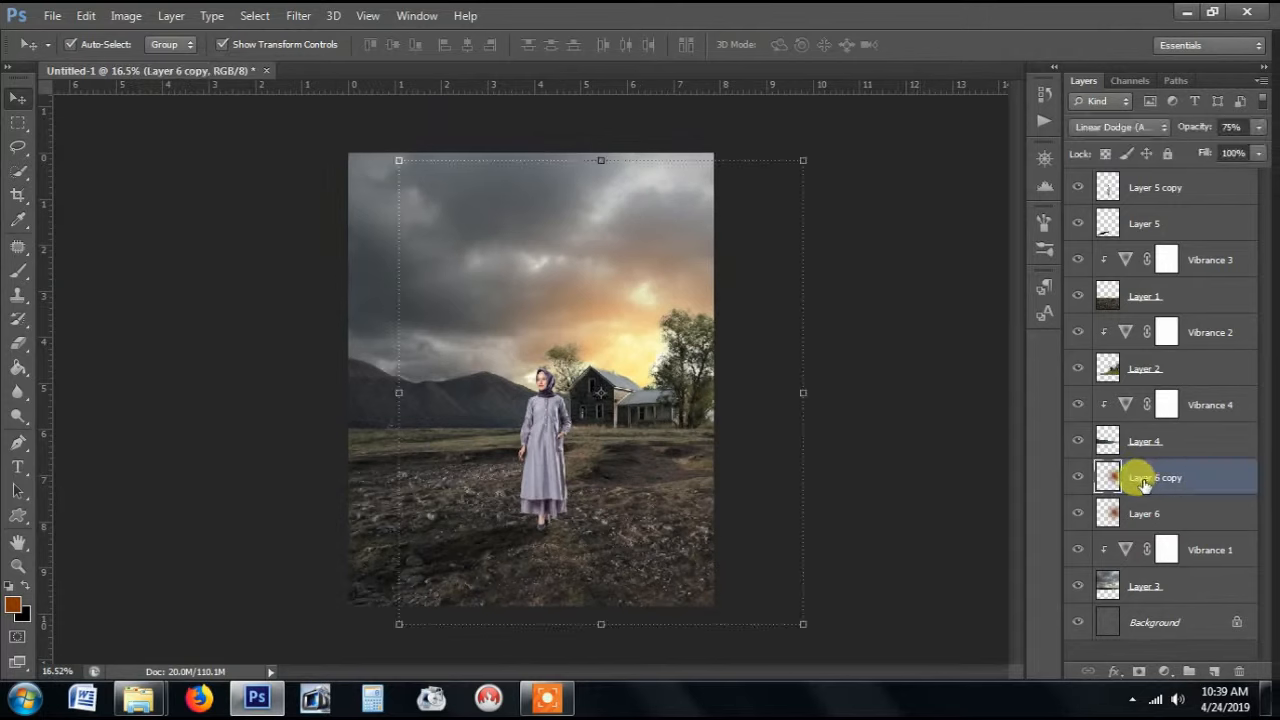
pyautogui.hotkey('ctrl', 'j')
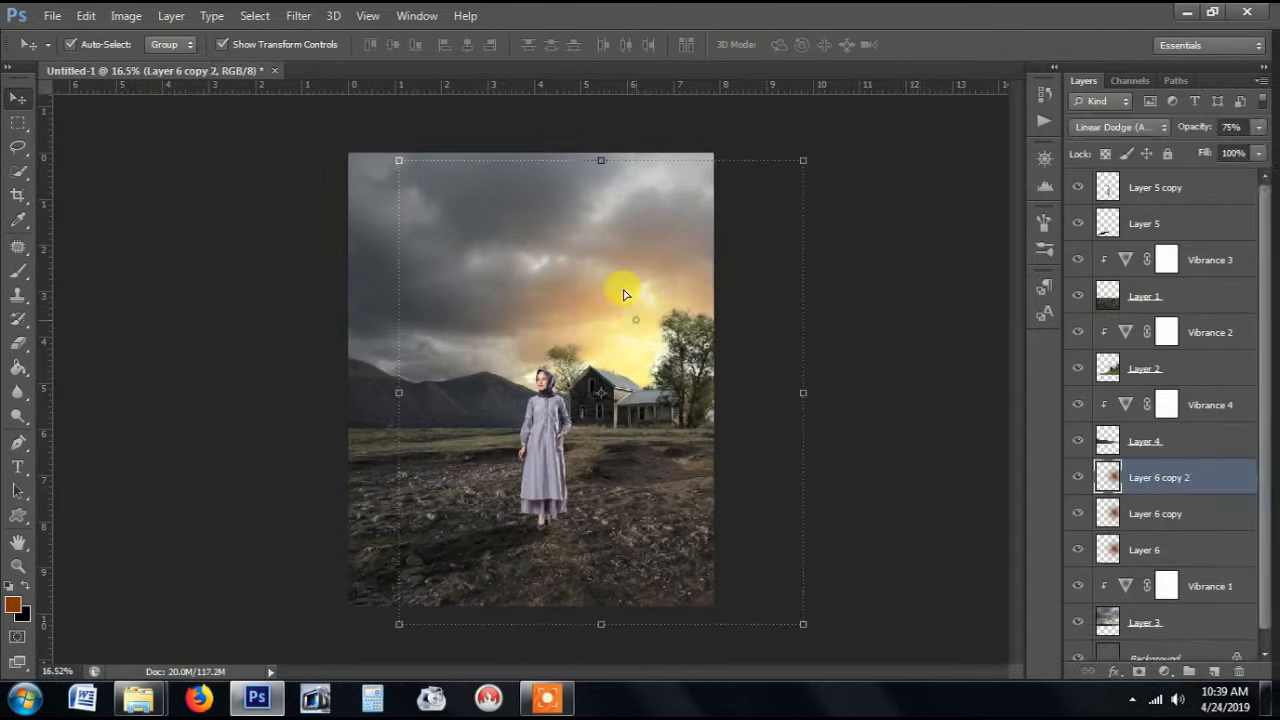
pyautogui.moveTo(623, 294); pyautogui.dragTo(580, 135)
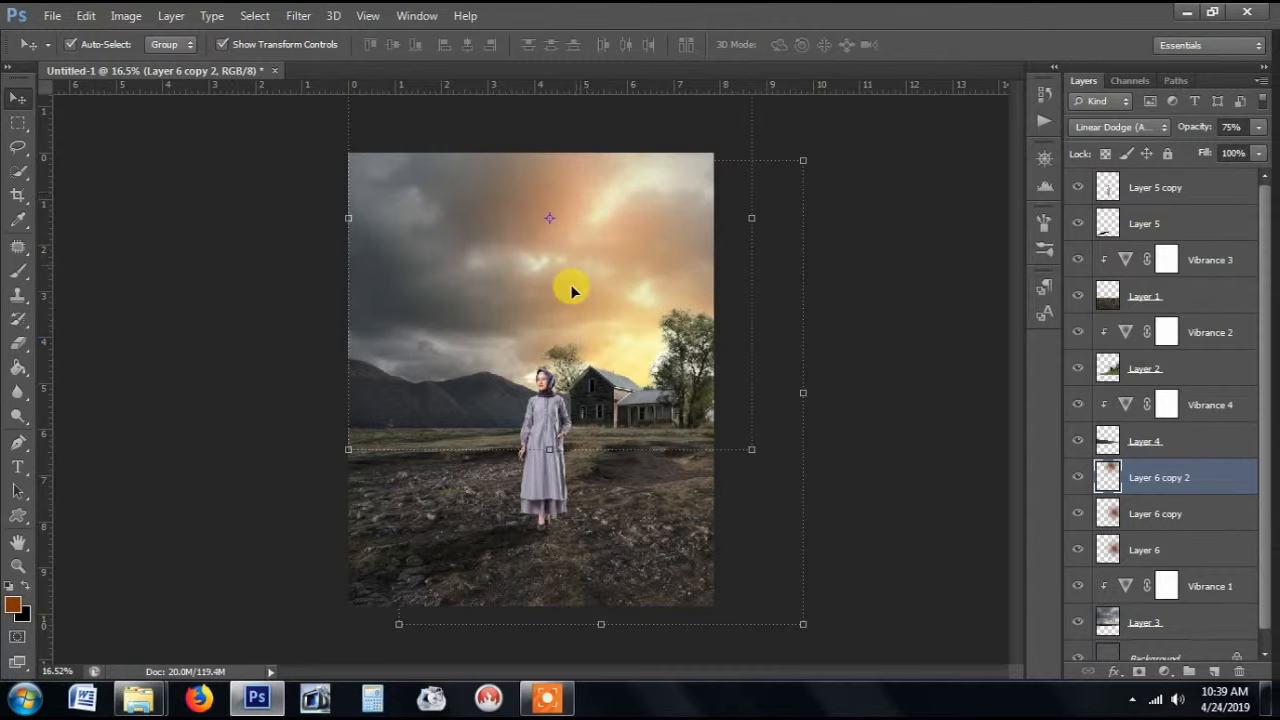
pyautogui.scroll(-1, 560, 290)
pyautogui.moveTo(379, 437); pyautogui.dragTo(426, 378)
pyautogui.moveTo(592, 234); pyautogui.dragTo(649, 199)
pyautogui.click(940, 44)
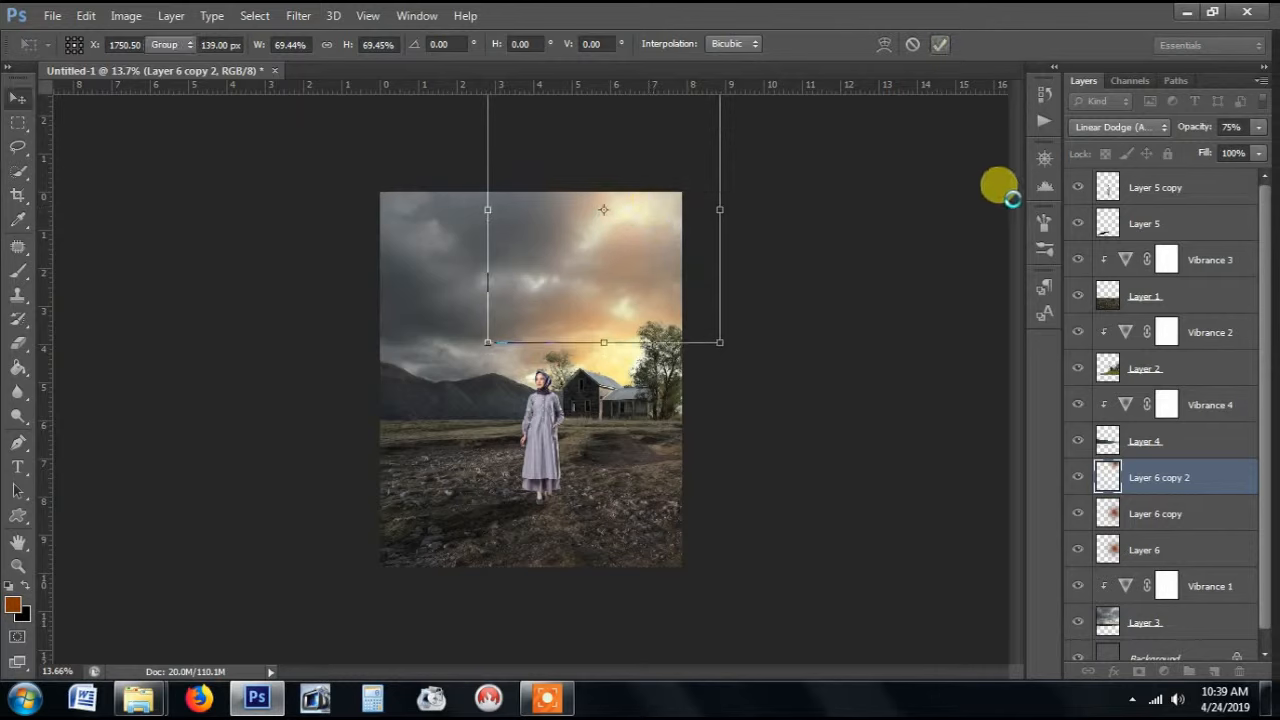
pyautogui.moveTo(1258, 127); pyautogui.dragTo(1216, 150)
pyautogui.click(894, 249)
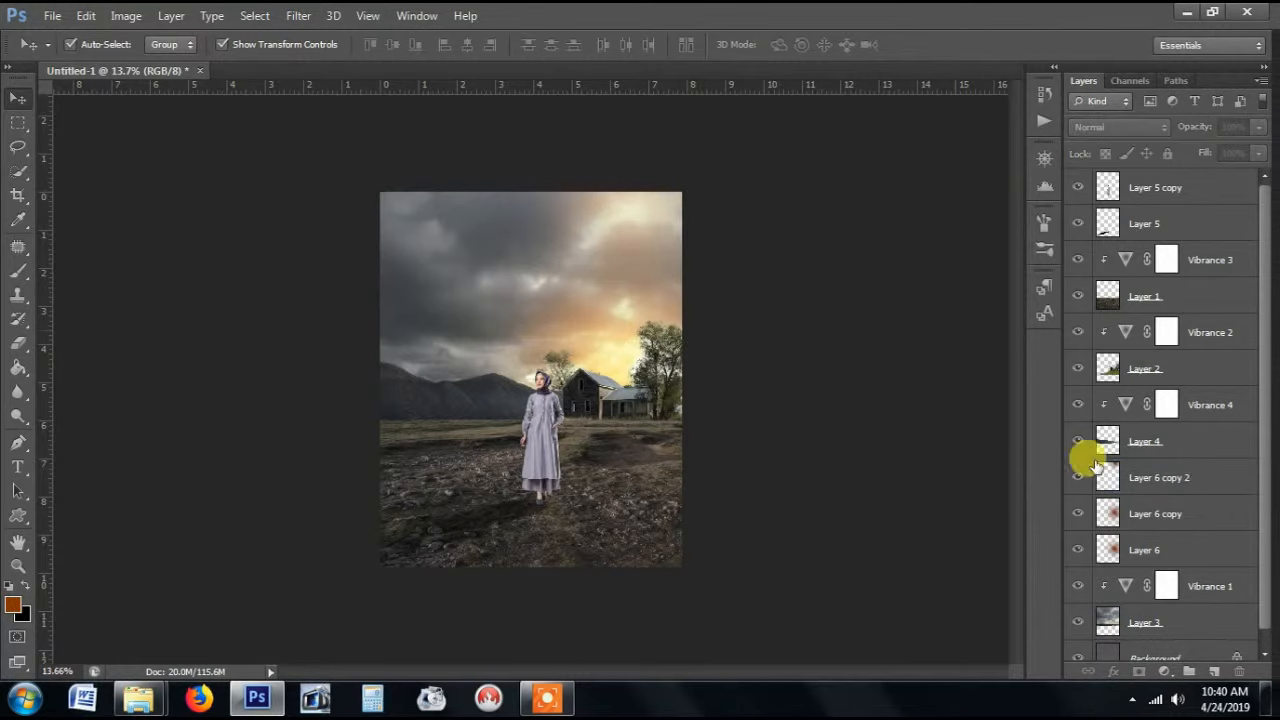
# Step: Stretch the Layer 6 copy glow horizontally to about 134% width, extending it toward the mountains
pyautogui.click(1150, 514)
pyautogui.moveTo(422, 389); pyautogui.dragTo(303, 380)
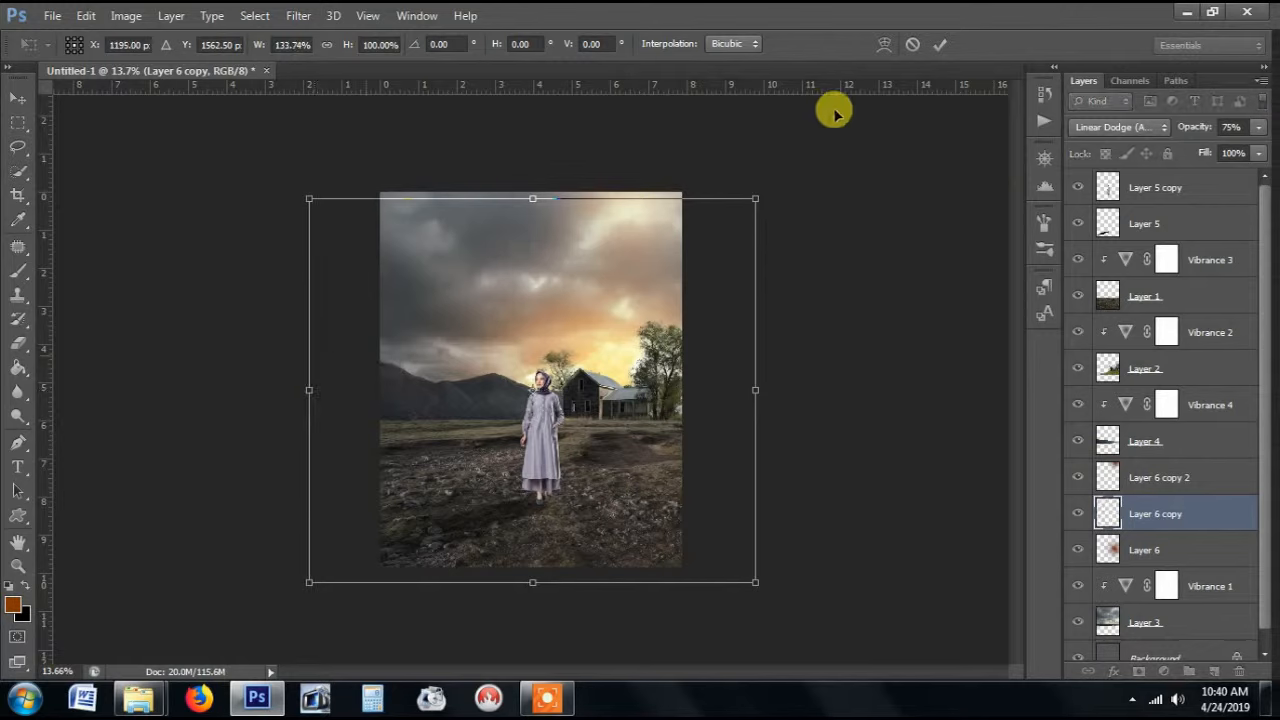
pyautogui.click(946, 44)
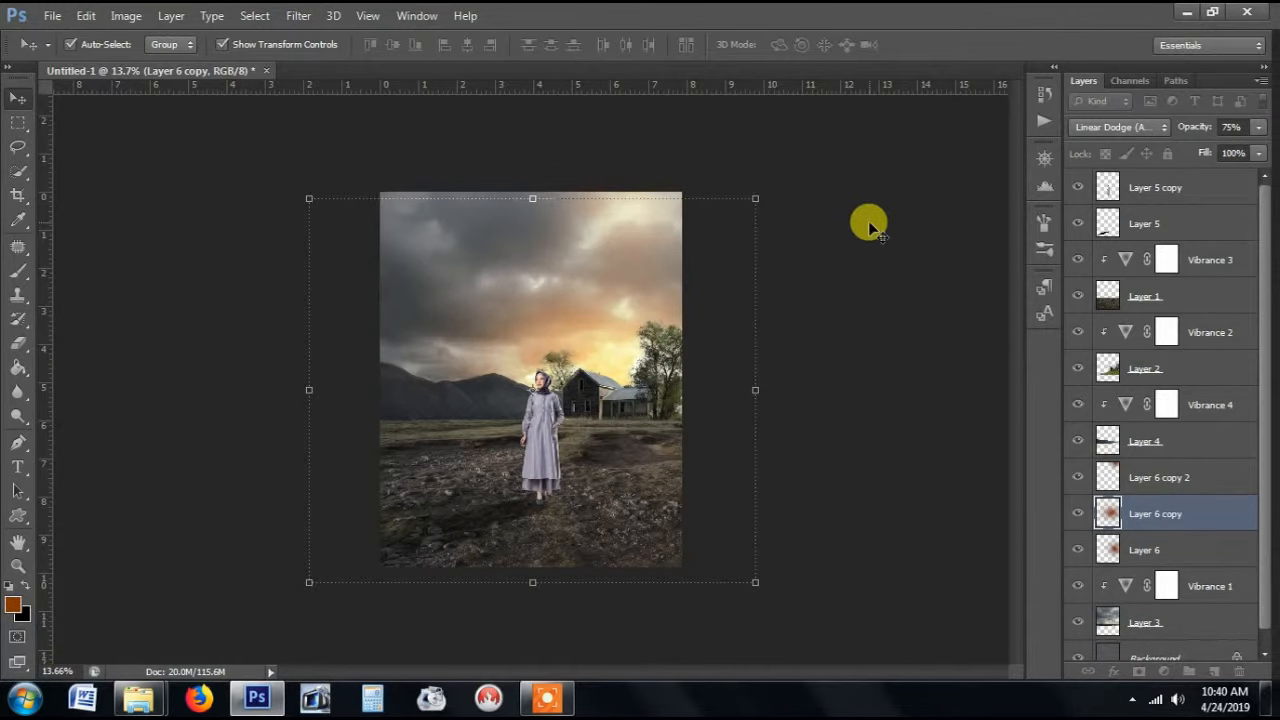
pyautogui.click(869, 227)
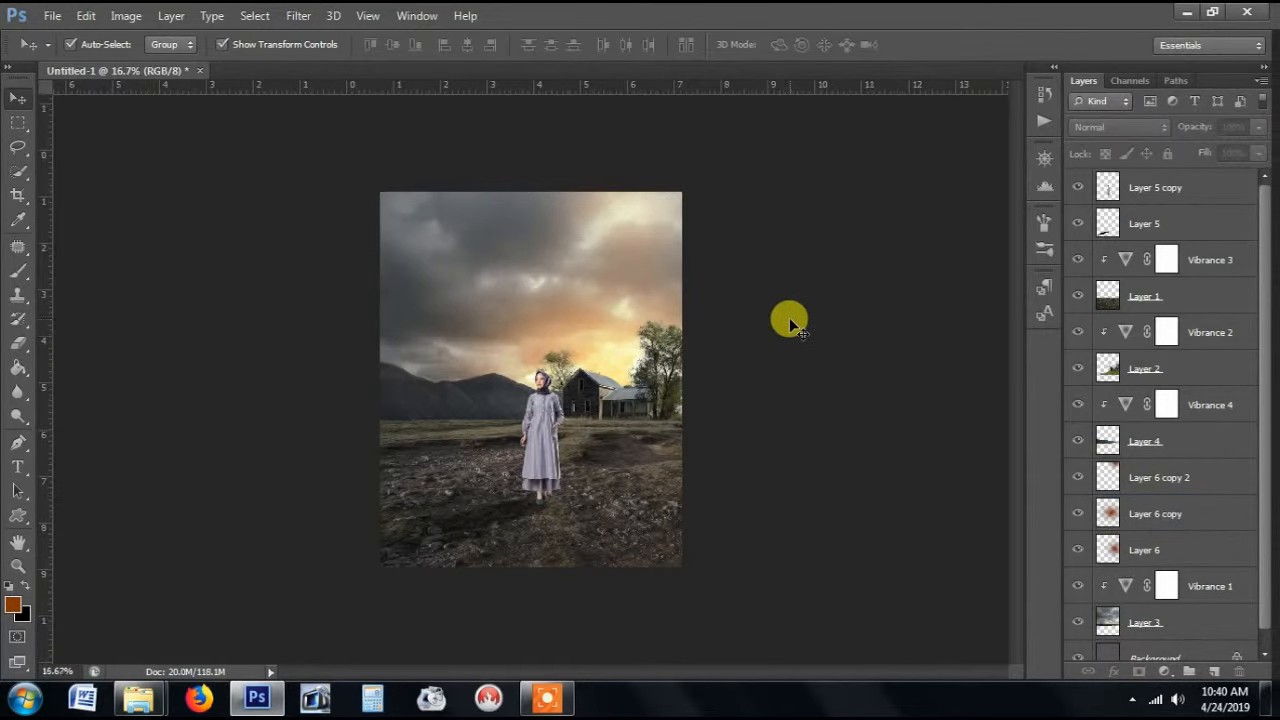
pyautogui.hotkey('ctrl', '+')
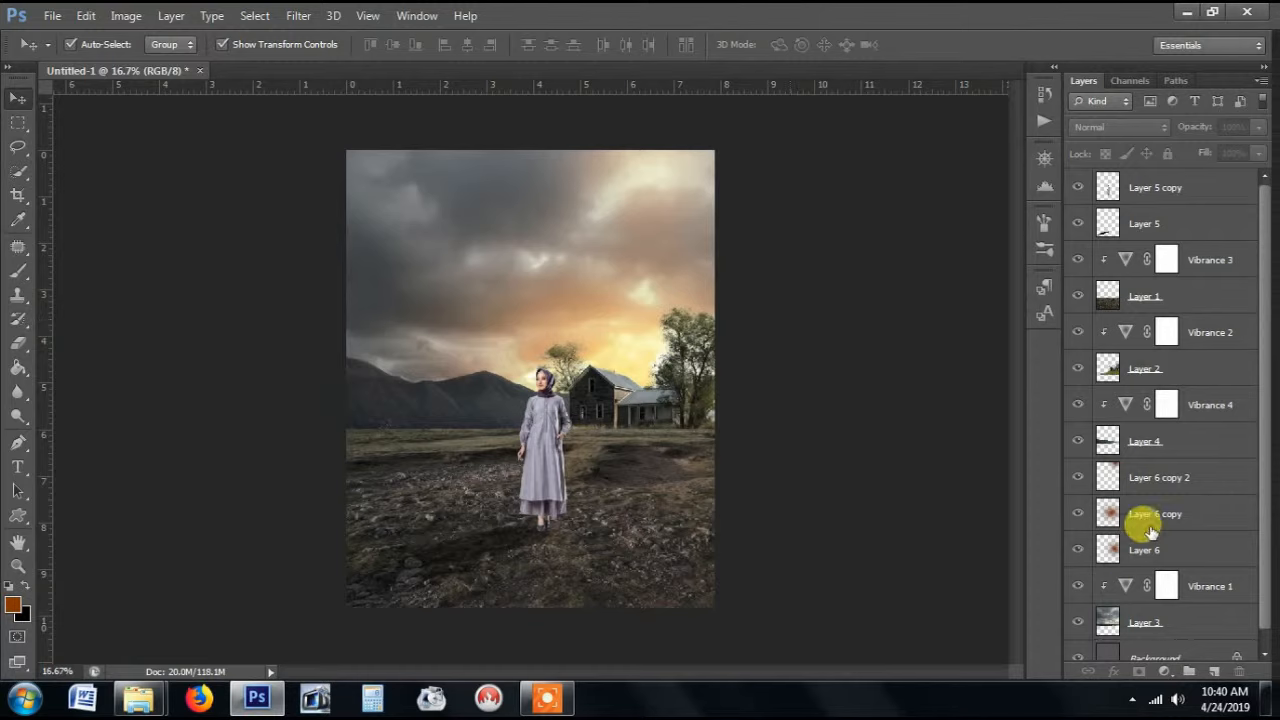
# Step: Darken the rocky ground on Layer 1 with a Brightness/Contrast adjustment, lowering only the brightness
pyautogui.click(1180, 292)
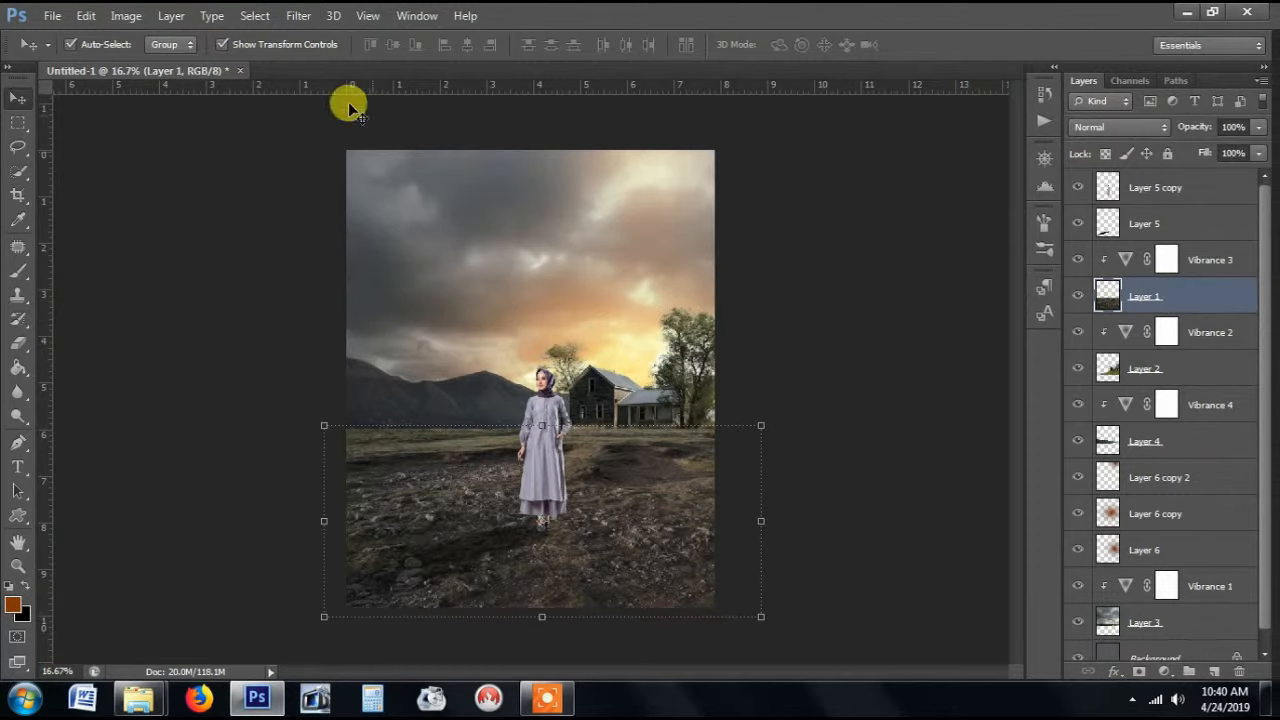
pyautogui.click(128, 16)
pyautogui.moveTo(333, 68)
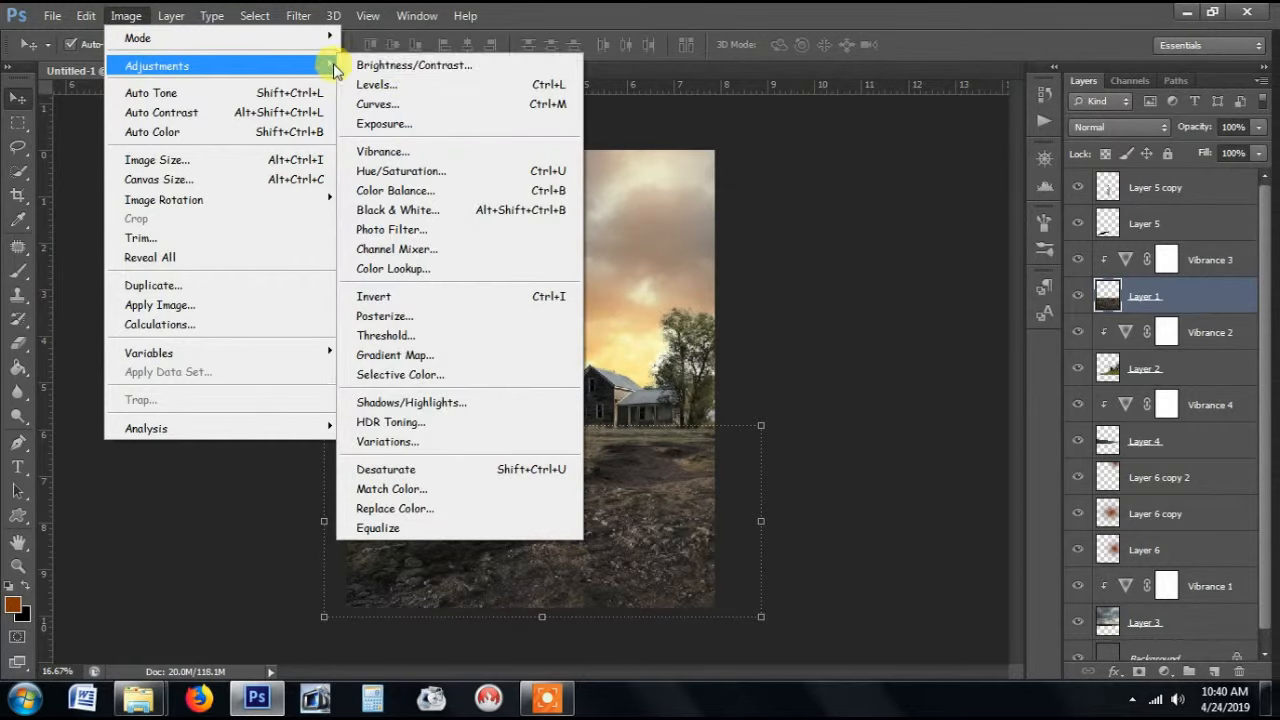
pyautogui.click(400, 65)
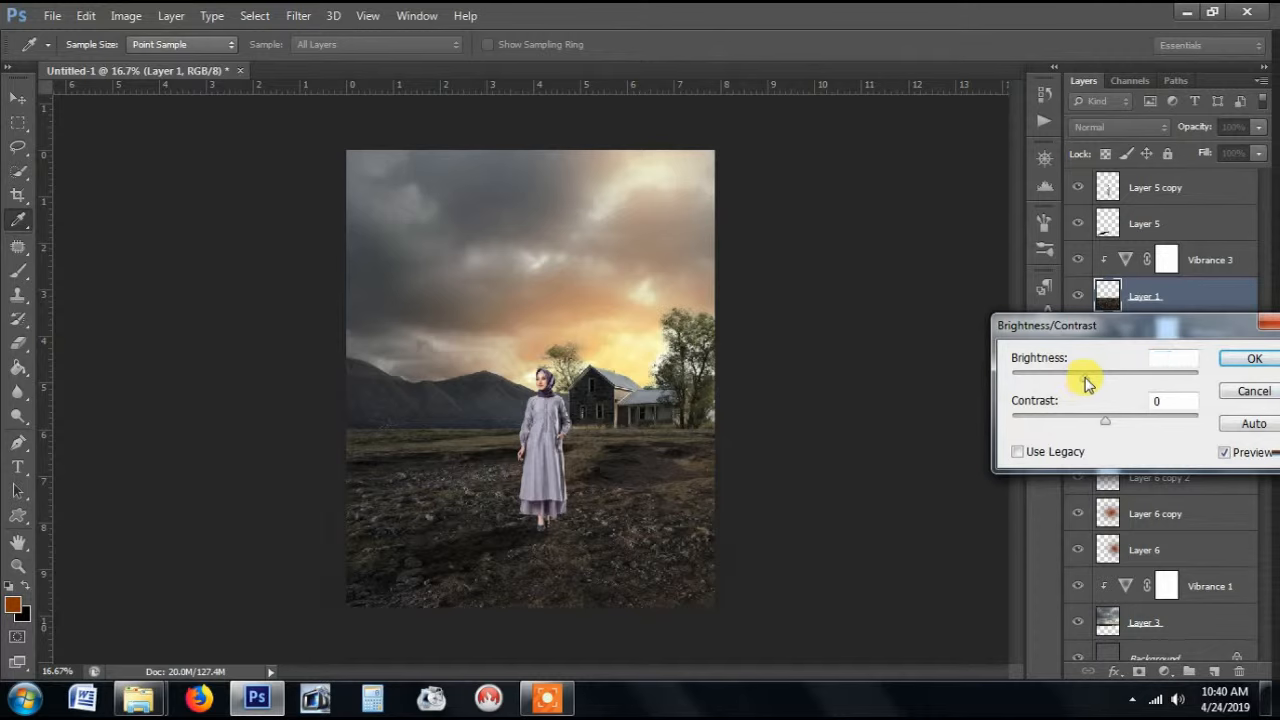
pyautogui.click(1255, 360)
pyautogui.press('v')
pyautogui.click(900, 368)
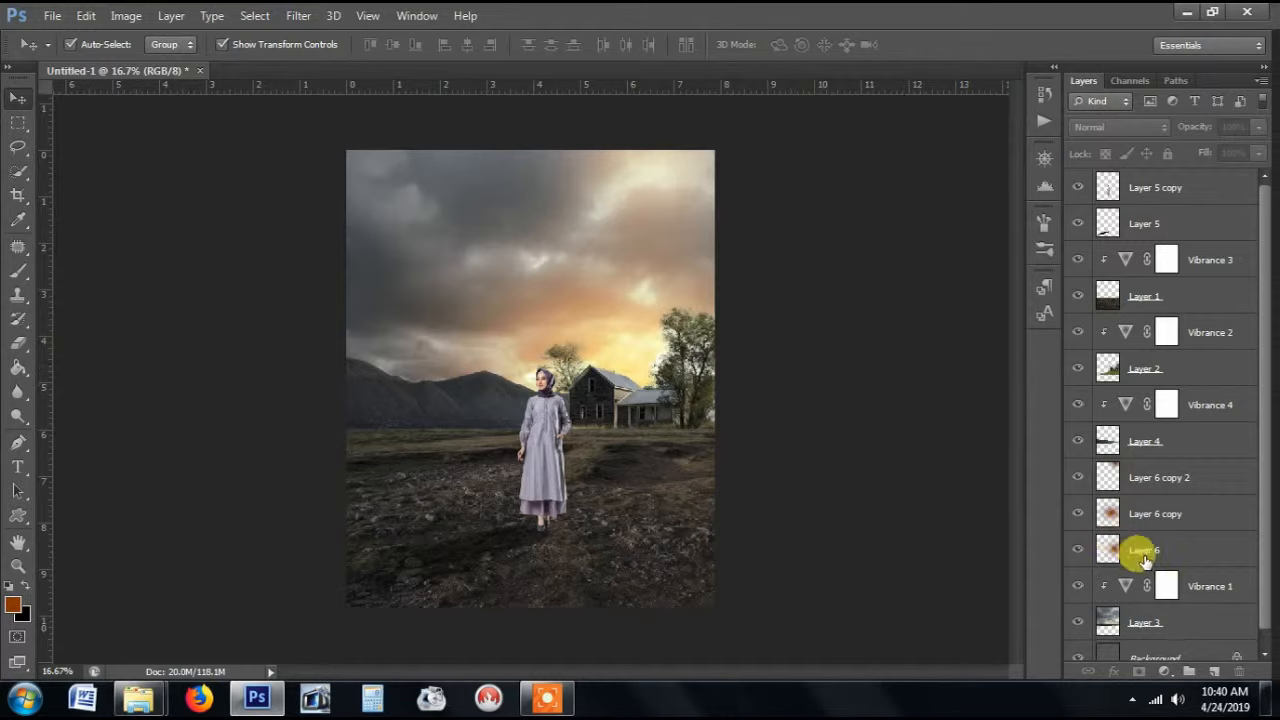
# Step: Create a new layer above Vibrance 3 and paint a soft white 1100 px brush dab on the ground beside the woman
pyautogui.click(1212, 260)
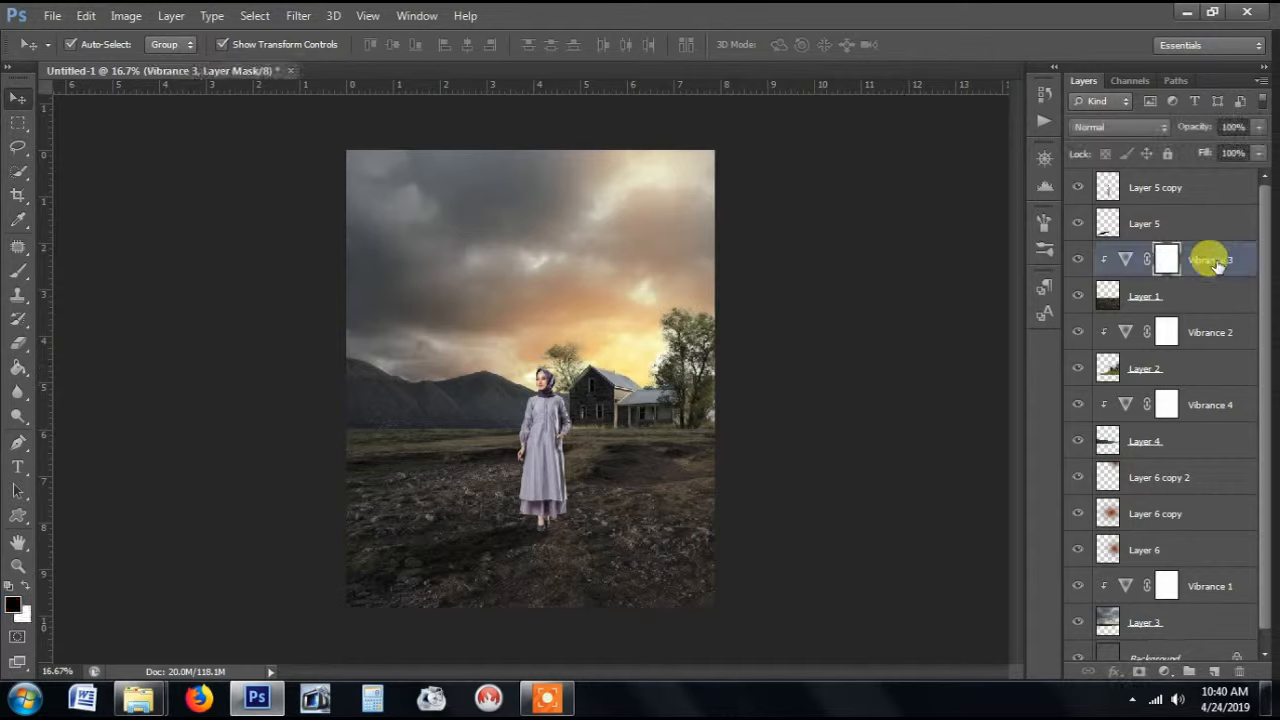
pyautogui.click(1214, 671)
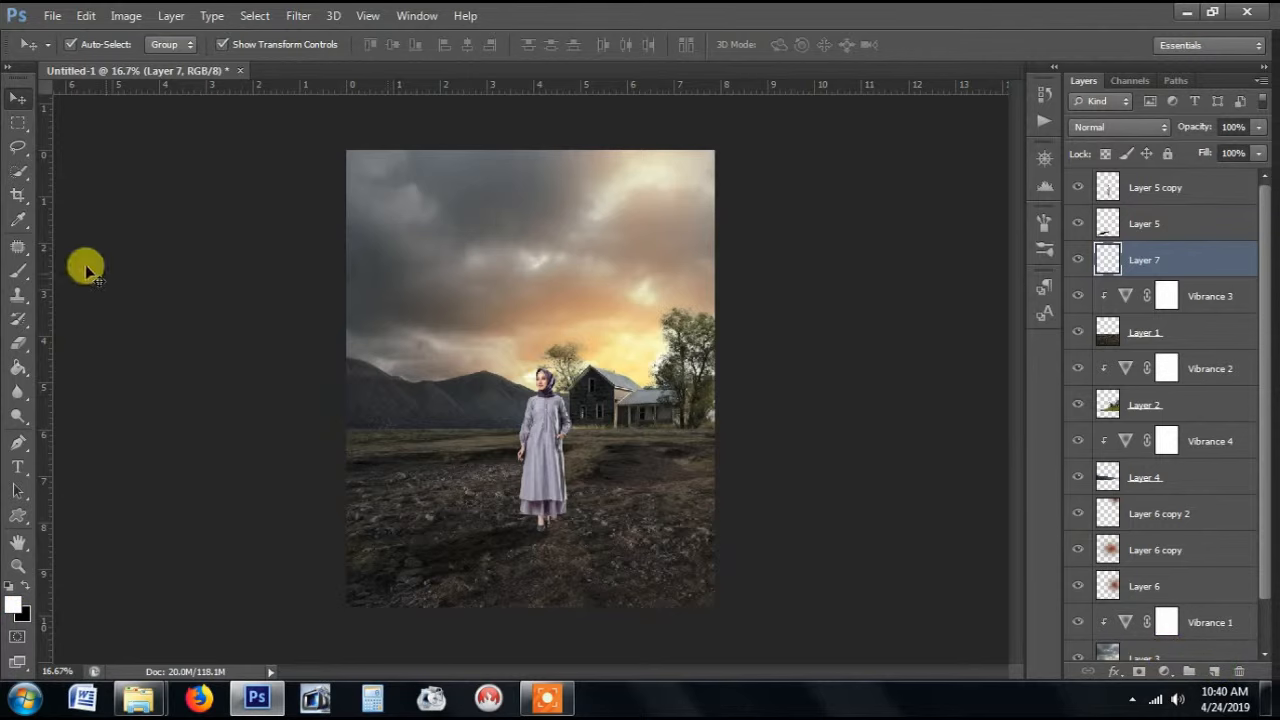
pyautogui.click(20, 266)
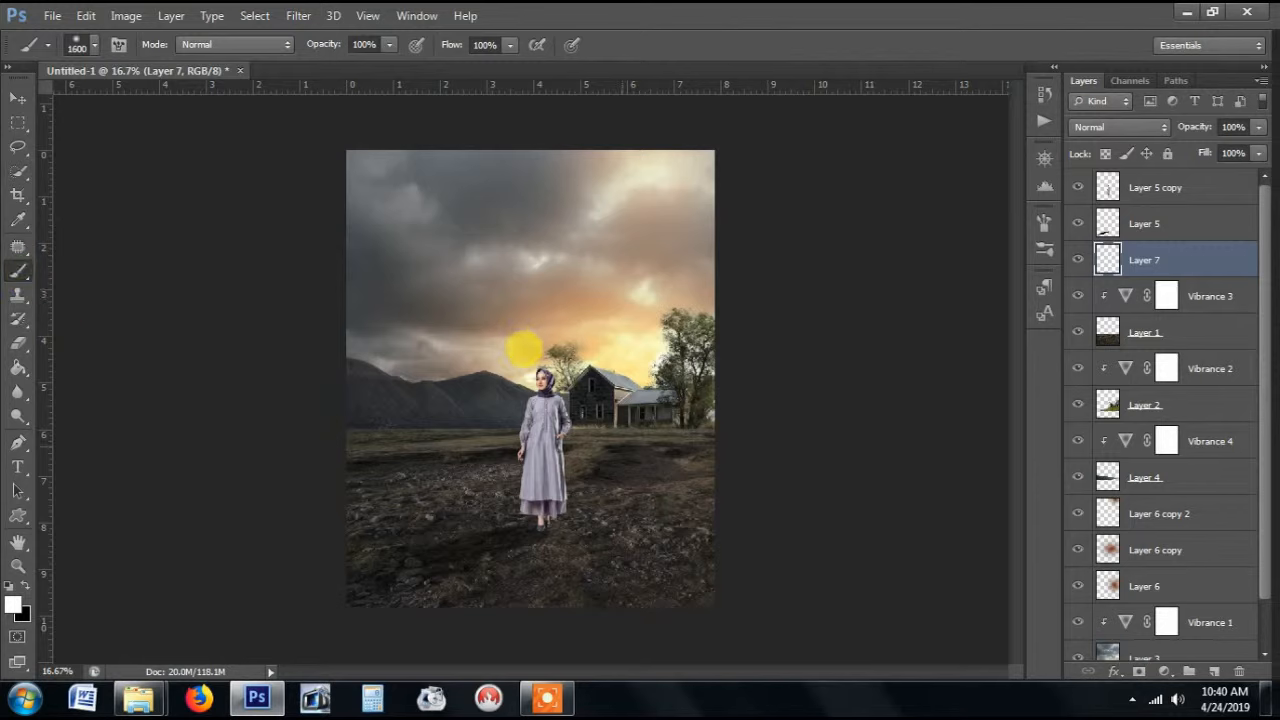
pyautogui.press('[')
pyautogui.press('[')
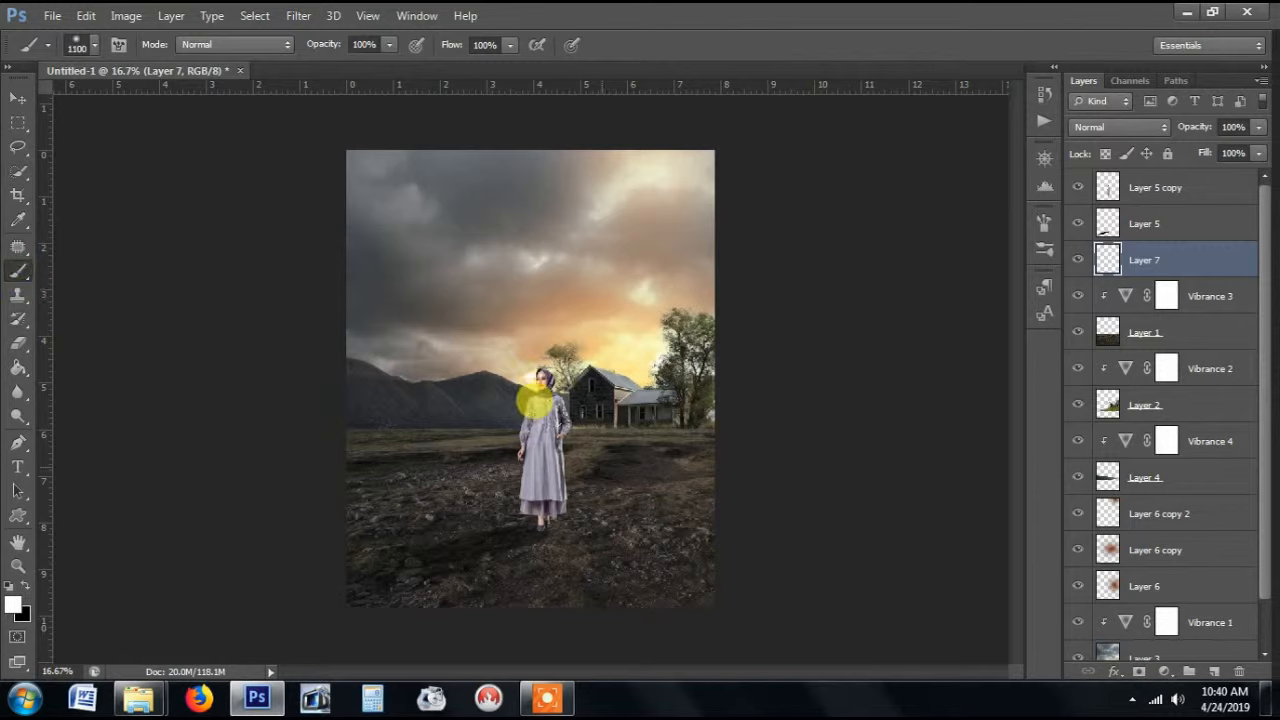
pyautogui.click(603, 463)
pyautogui.click(600, 463)
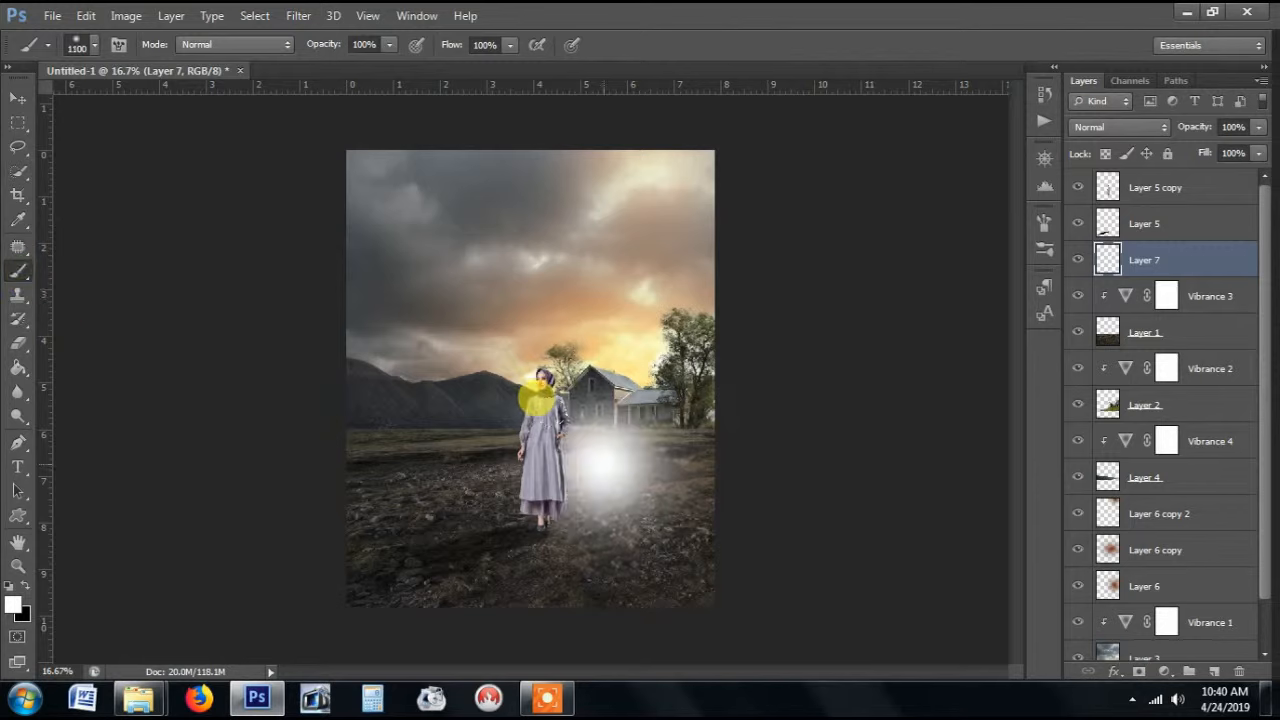
# Step: Set the white dab layer to Overlay and transform it to about 216% width and 72% height across the ground
pyautogui.click(1128, 127)
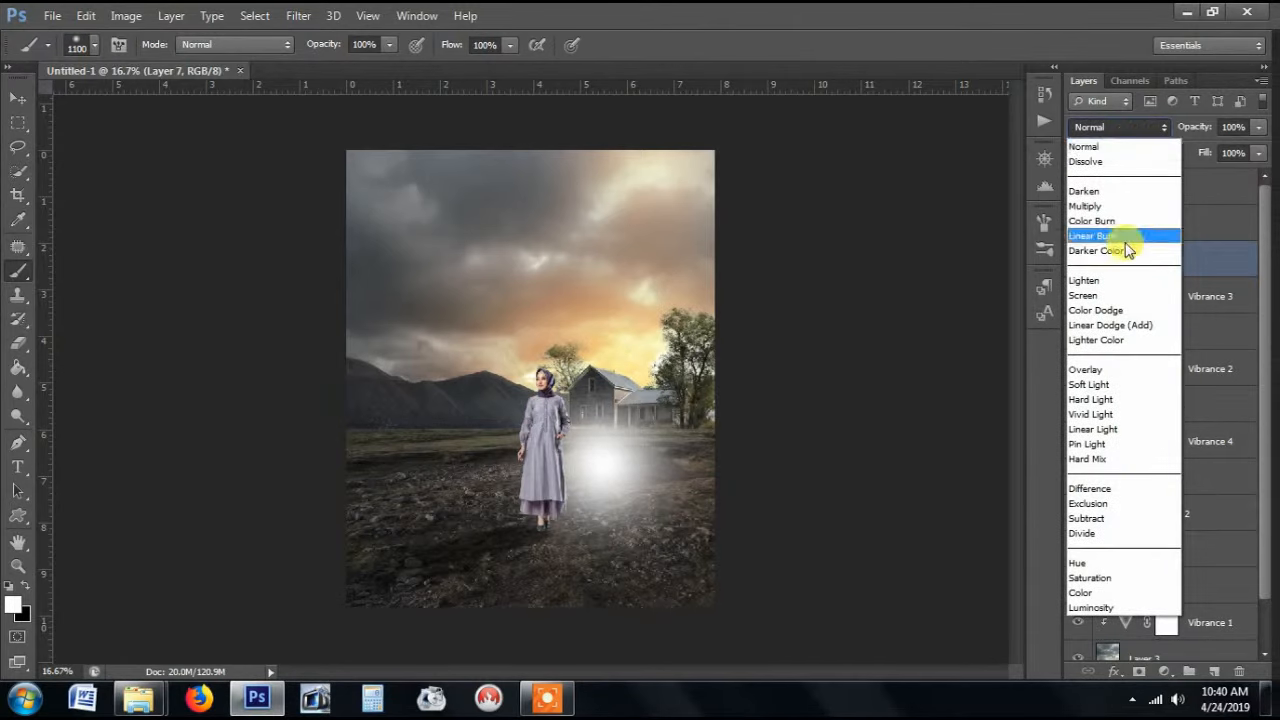
pyautogui.click(1117, 372)
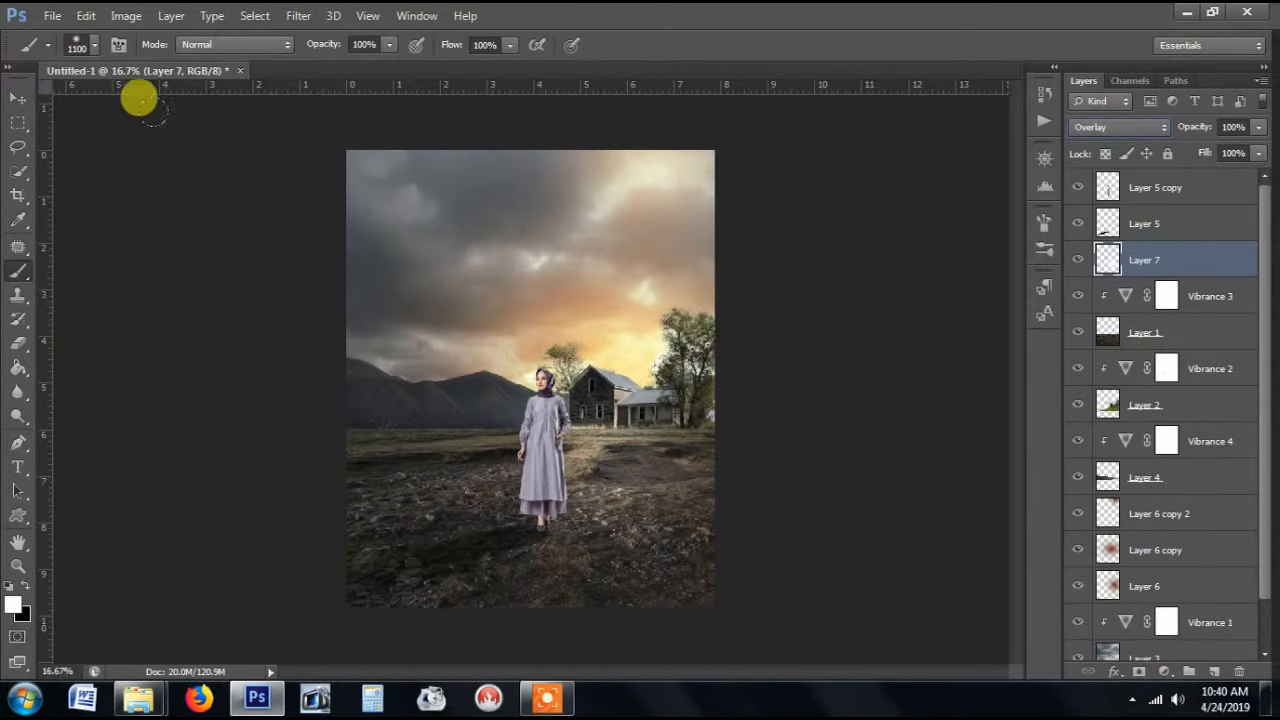
pyautogui.click(22, 97)
pyautogui.hotkey('ctrl', 't')
pyautogui.moveTo(588, 259); pyautogui.dragTo(586, 393)
pyautogui.moveTo(715, 463); pyautogui.dragTo(859, 463)
pyautogui.moveTo(589, 538); pyautogui.dragTo(588, 579)
pyautogui.moveTo(589, 390); pyautogui.dragTo(596, 379)
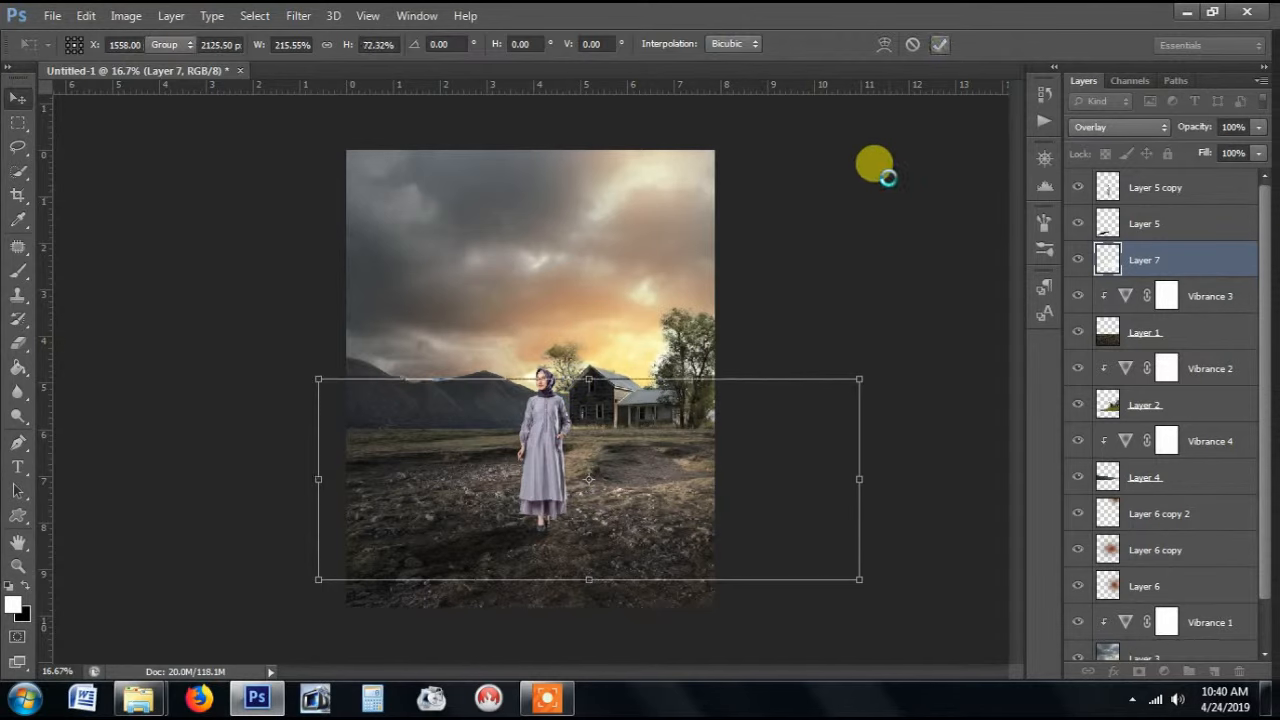
pyautogui.press('Return')
# Step: Lower the ground highlight layer's opacity to about 65%
pyautogui.click(1258, 127)
pyautogui.moveTo(1256, 147); pyautogui.dragTo(1233, 150)
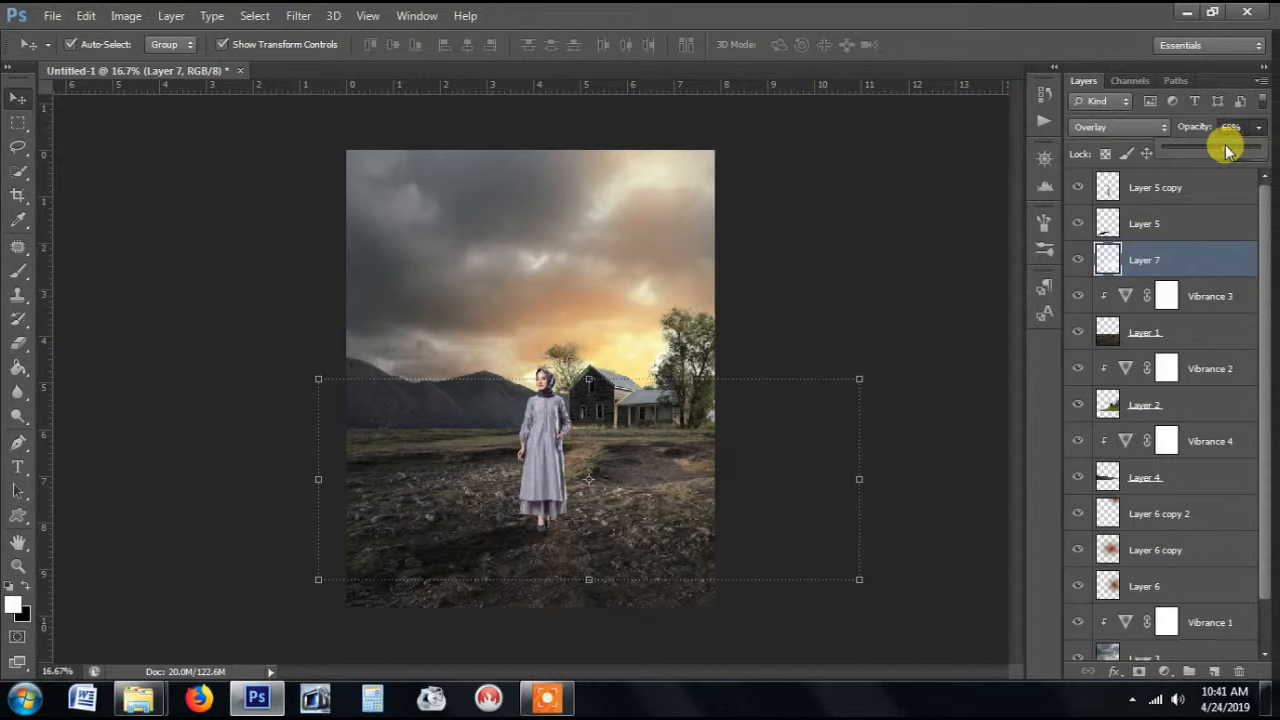
pyautogui.click(852, 242)
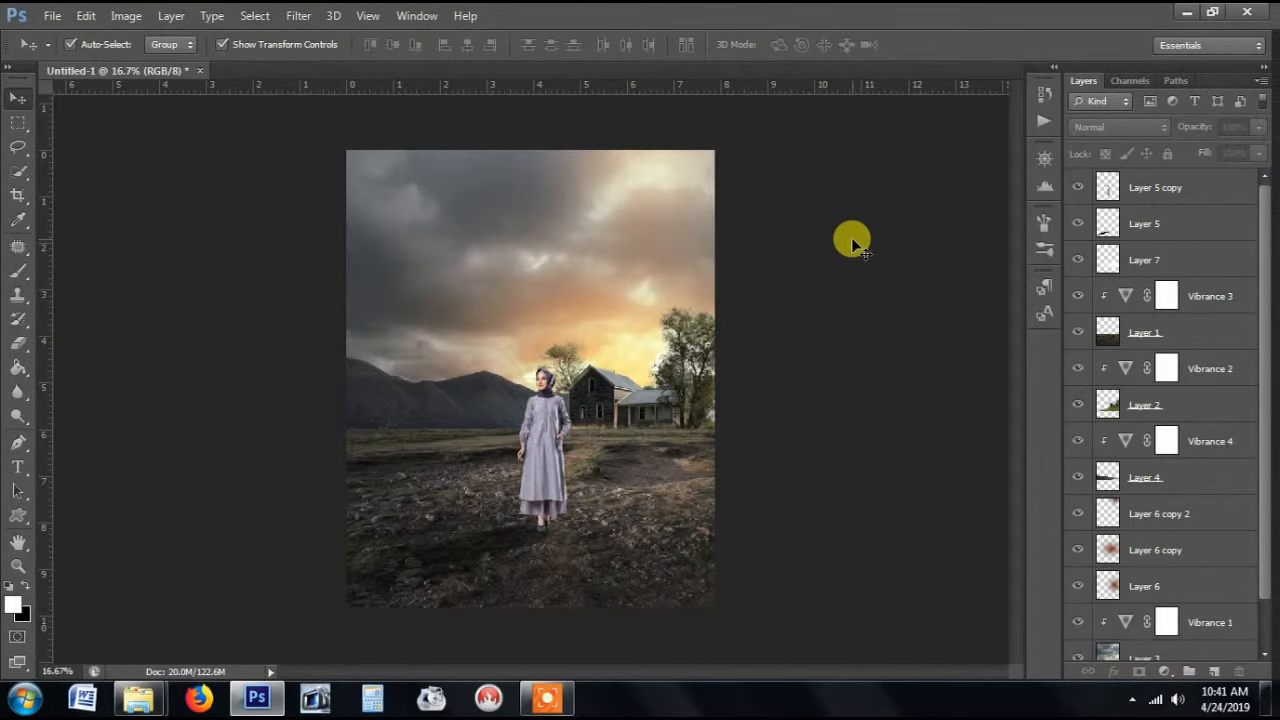
pyautogui.hotkey('ctrl', '-')
pyautogui.hotkey('ctrl', '=')
# Step: Create a new layer above the woman and draw a black-to-transparent linear gradient from the image's bottom edge up to her upper body
pyautogui.click(1206, 198)
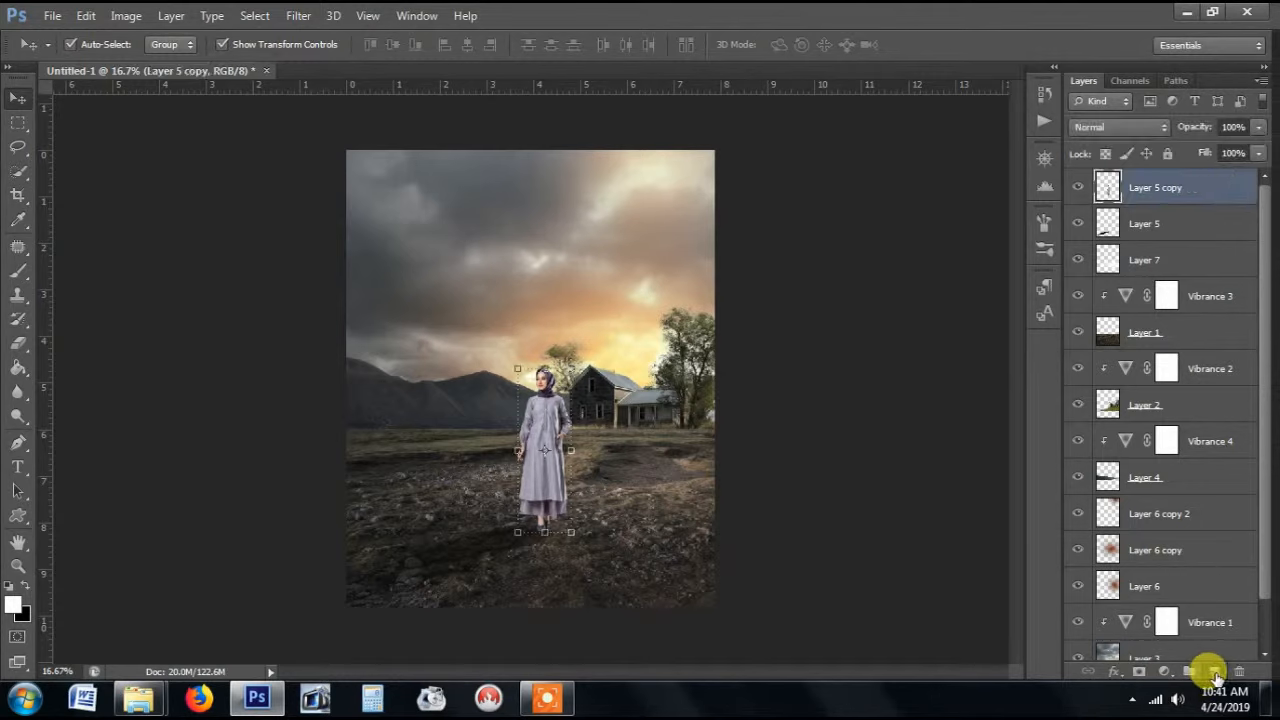
pyautogui.click(1214, 674)
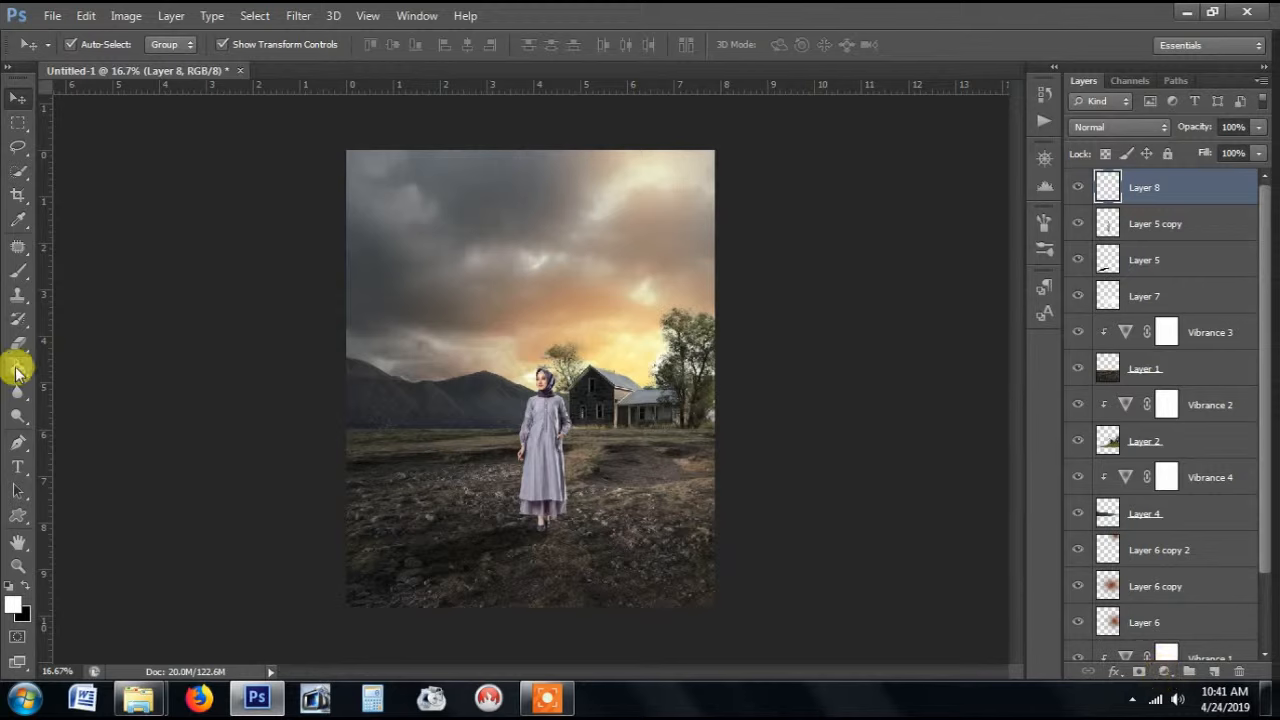
pyautogui.click(17, 369)
pyautogui.click(83, 368)
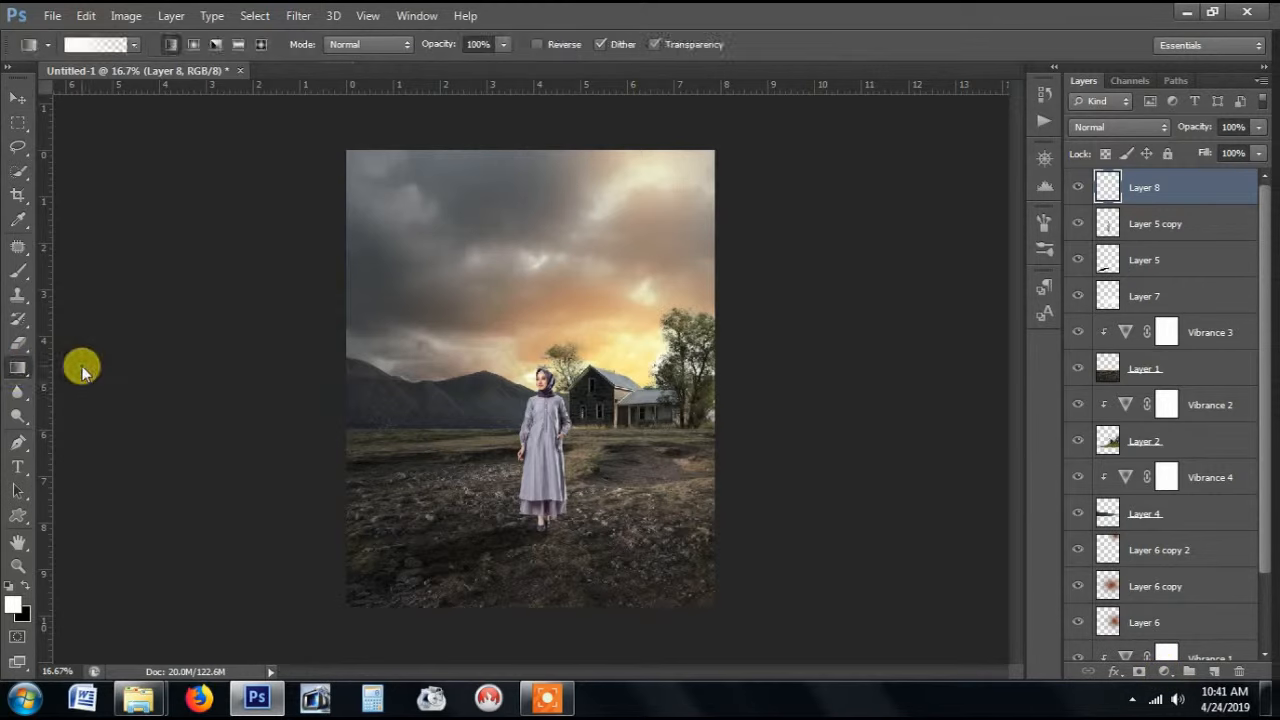
pyautogui.click(26, 590)
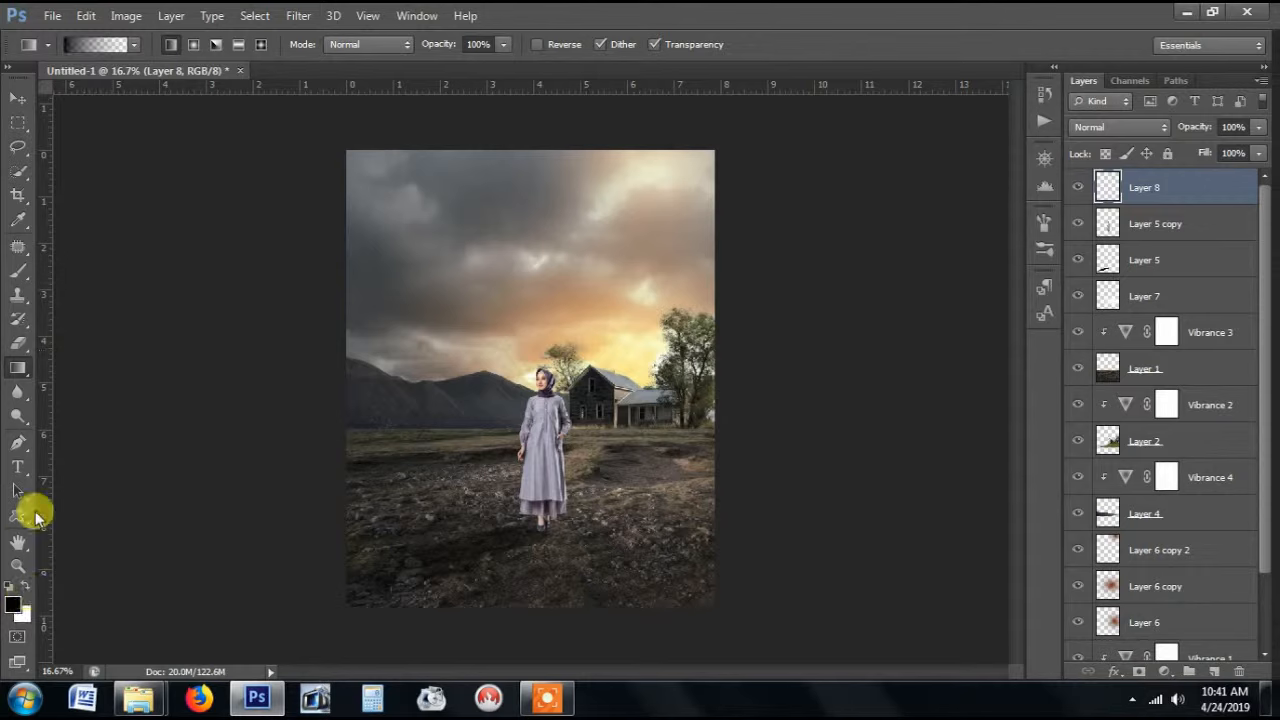
pyautogui.click(135, 46)
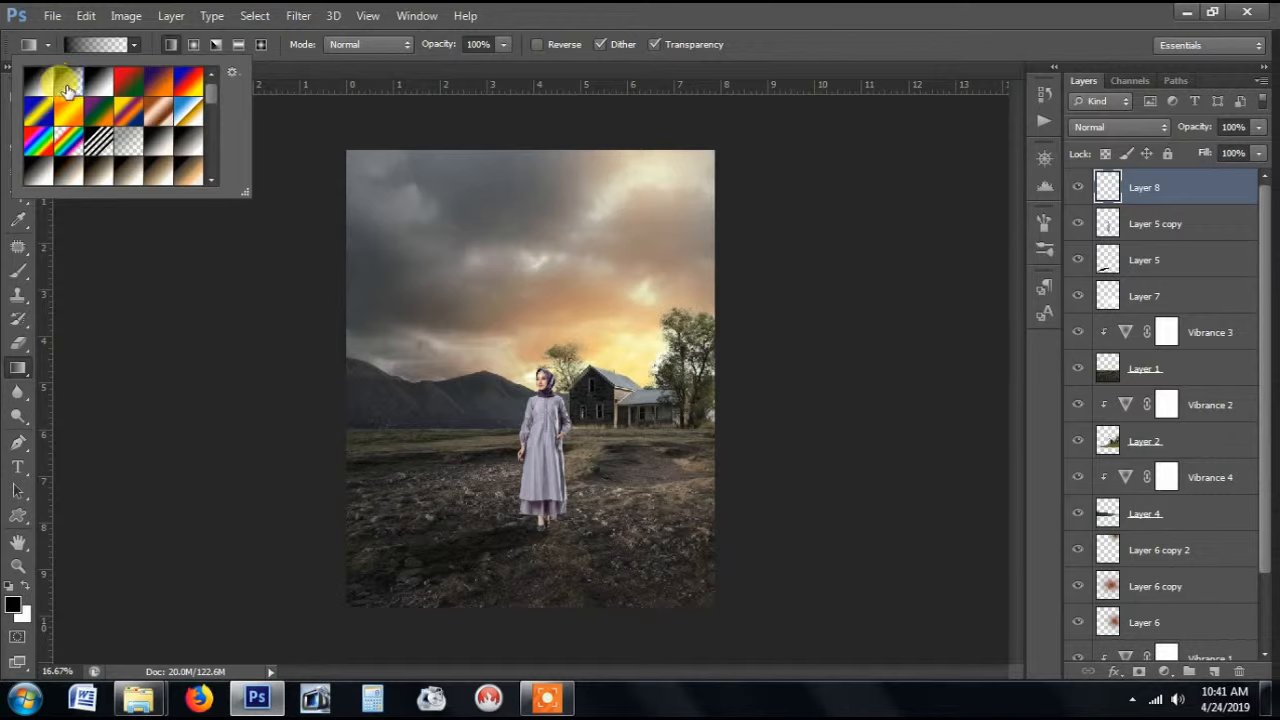
pyautogui.moveTo(533, 612); pyautogui.dragTo(527, 401)
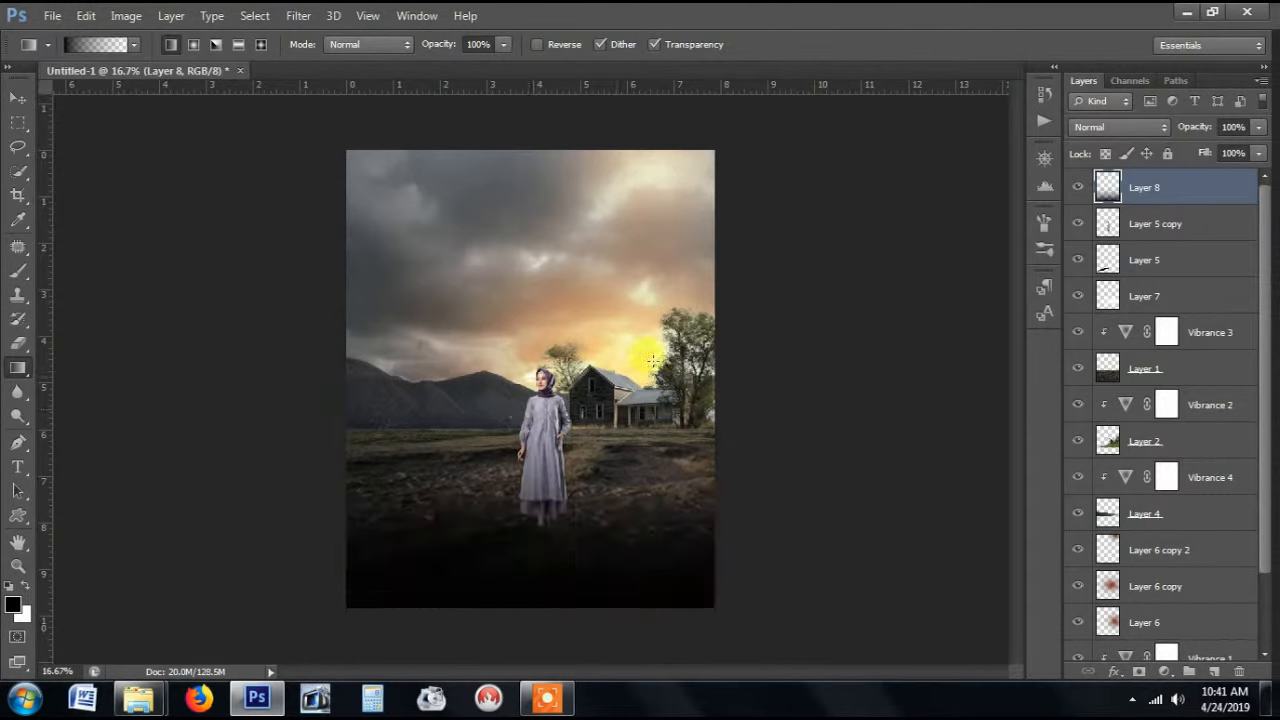
# Step: Set the black gradient layer's opacity to 25%, switch to the Move tool and deselect the layer
pyautogui.click(1259, 127)
pyautogui.moveTo(1231, 150); pyautogui.dragTo(1190, 150)
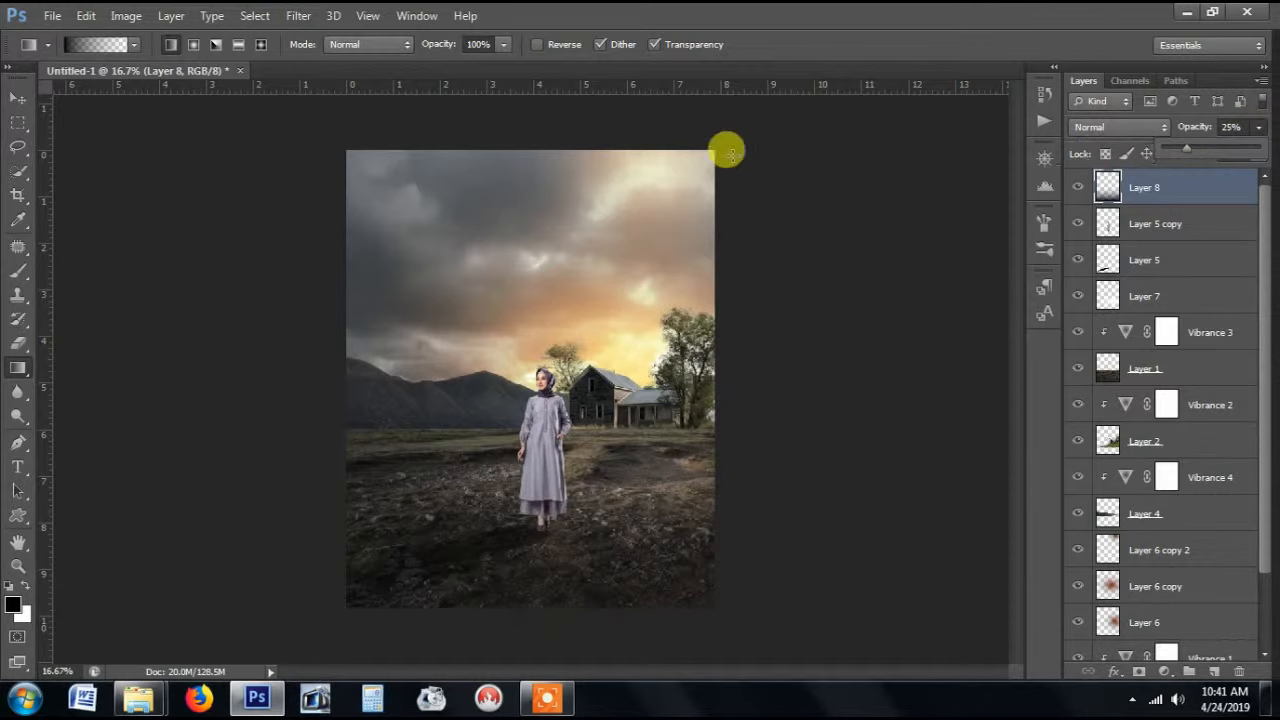
pyautogui.click(20, 98)
pyautogui.click(18, 97)
pyautogui.click(913, 251)
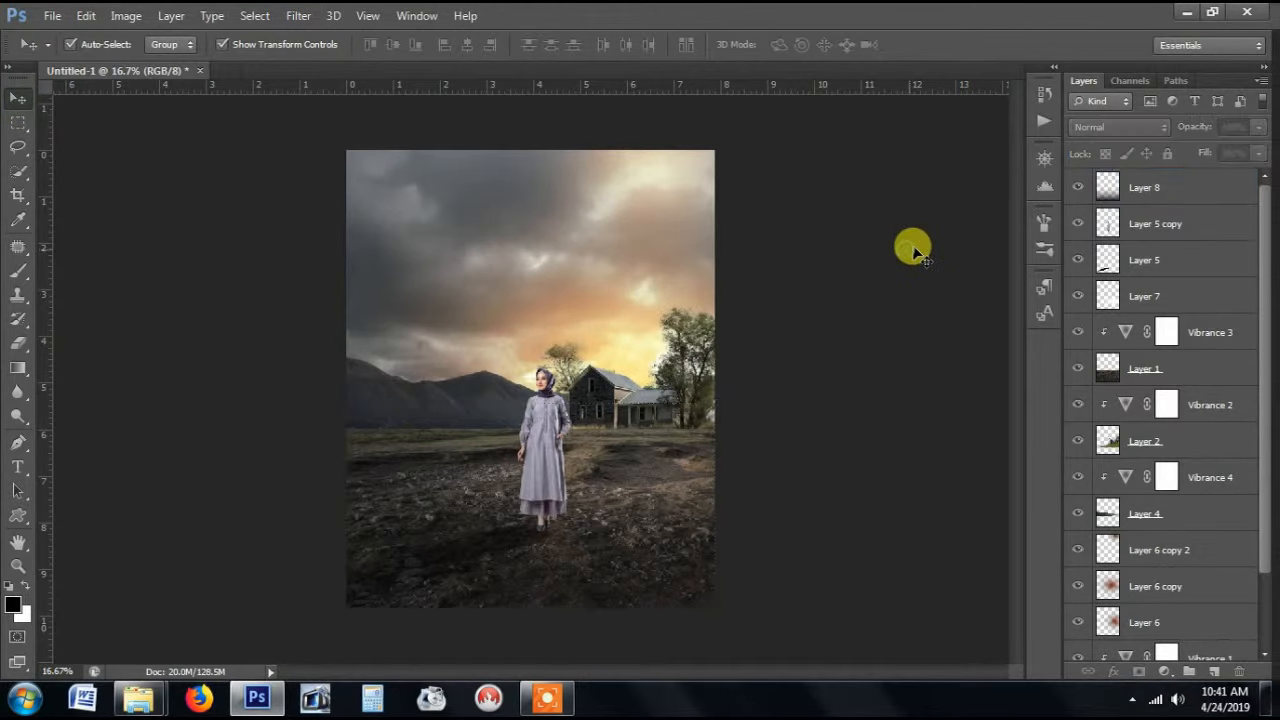